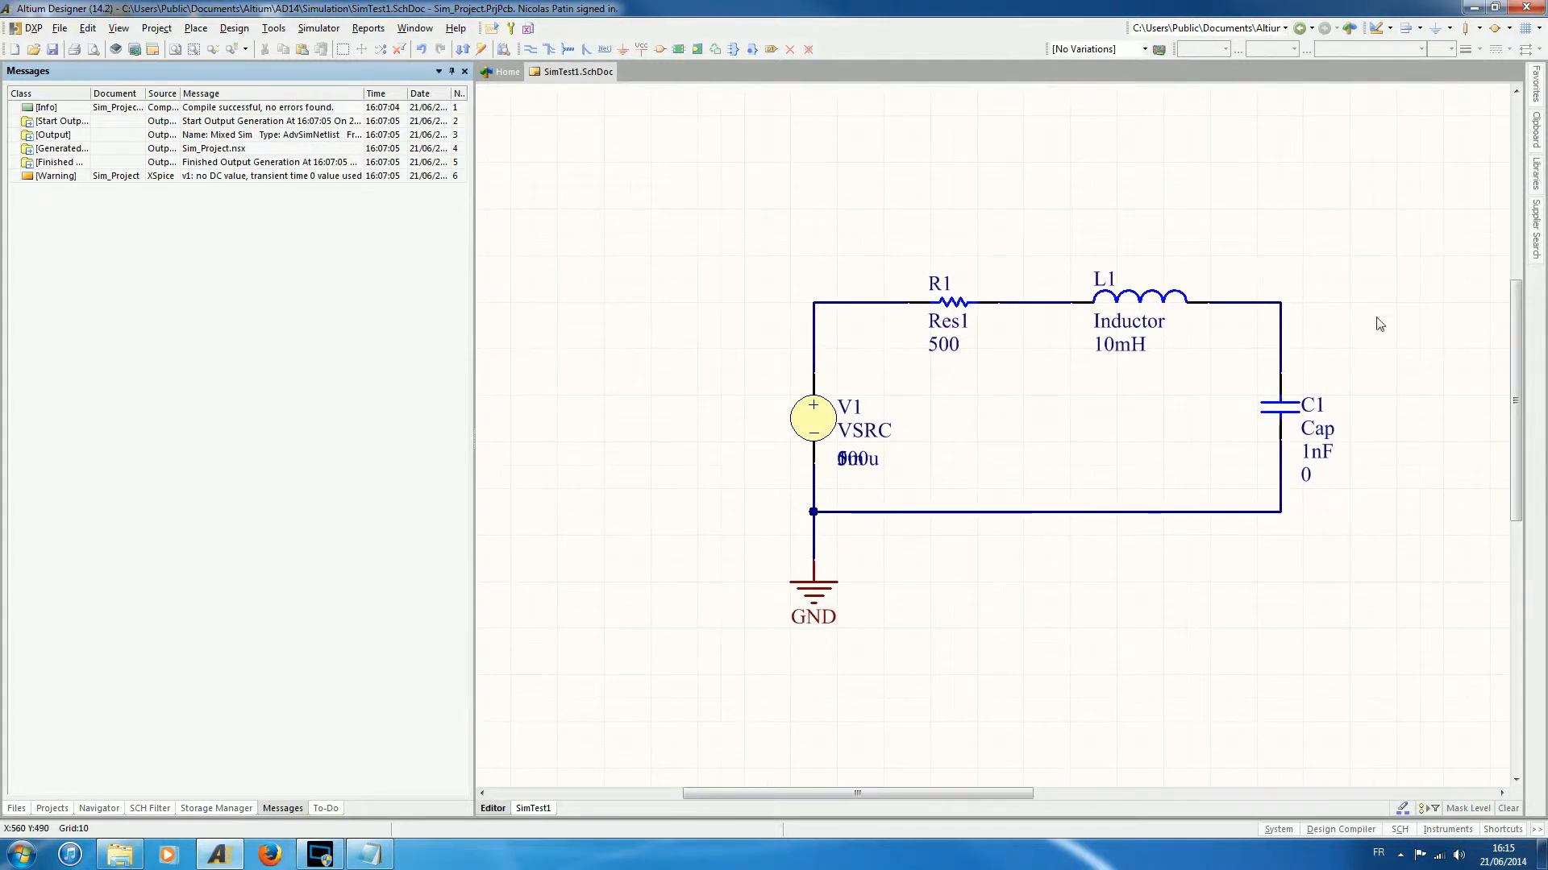
- Open the simulation analyses setup and enable Transient Analysis, keeping AC Small Signal Analysis enabled and DC Sweep Analysis disabled
mouse_move(1341, 250)
right_down()
mouse_move(1322, 249)
mouse_move(1337, 245)
right_up()
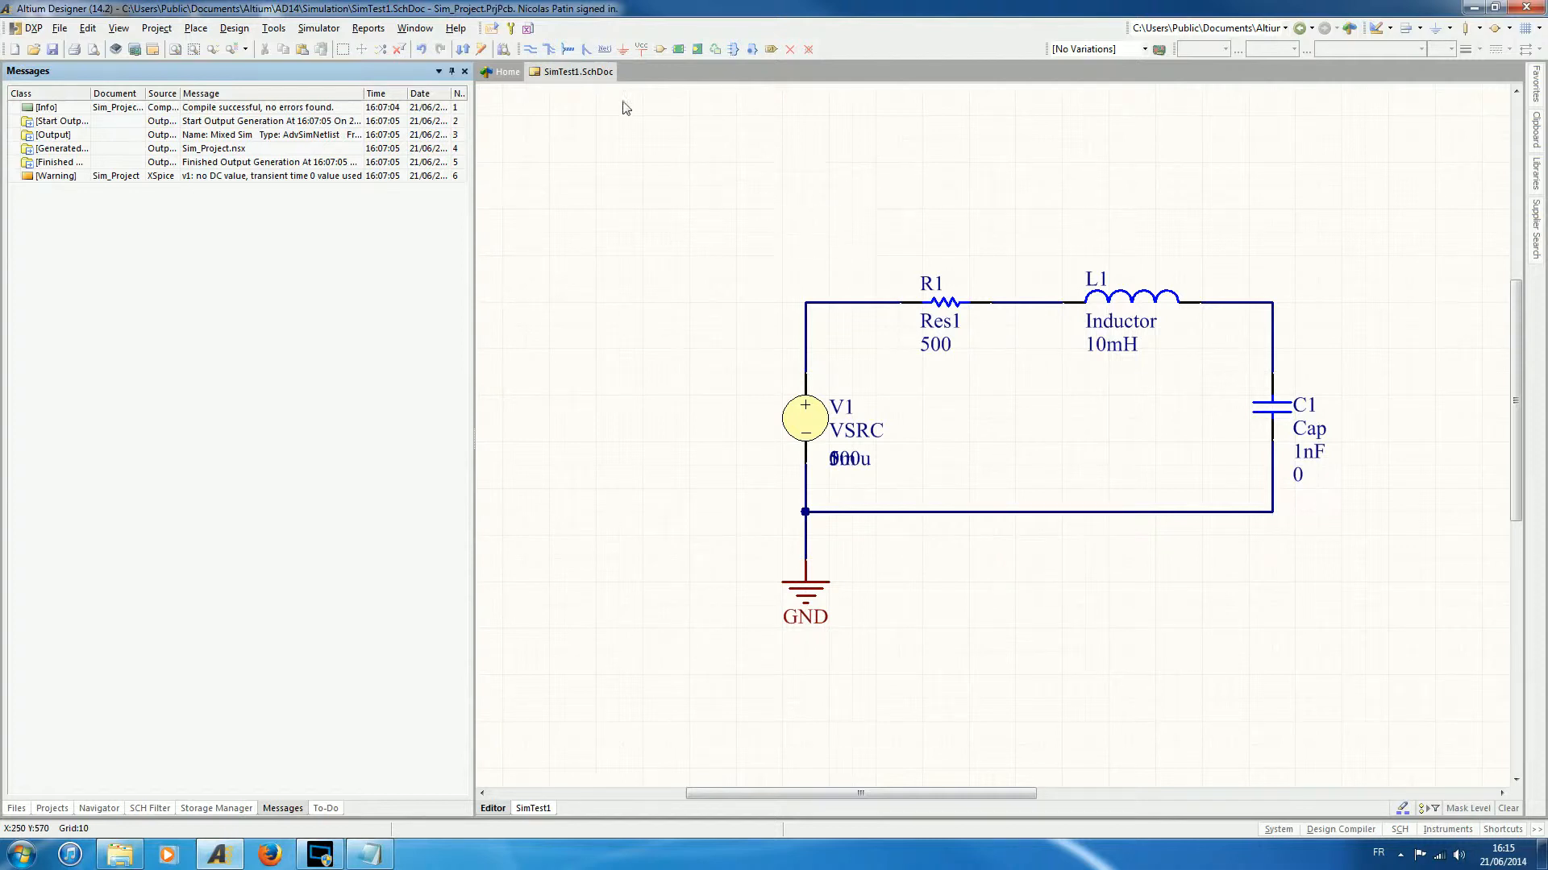
click(511, 29)
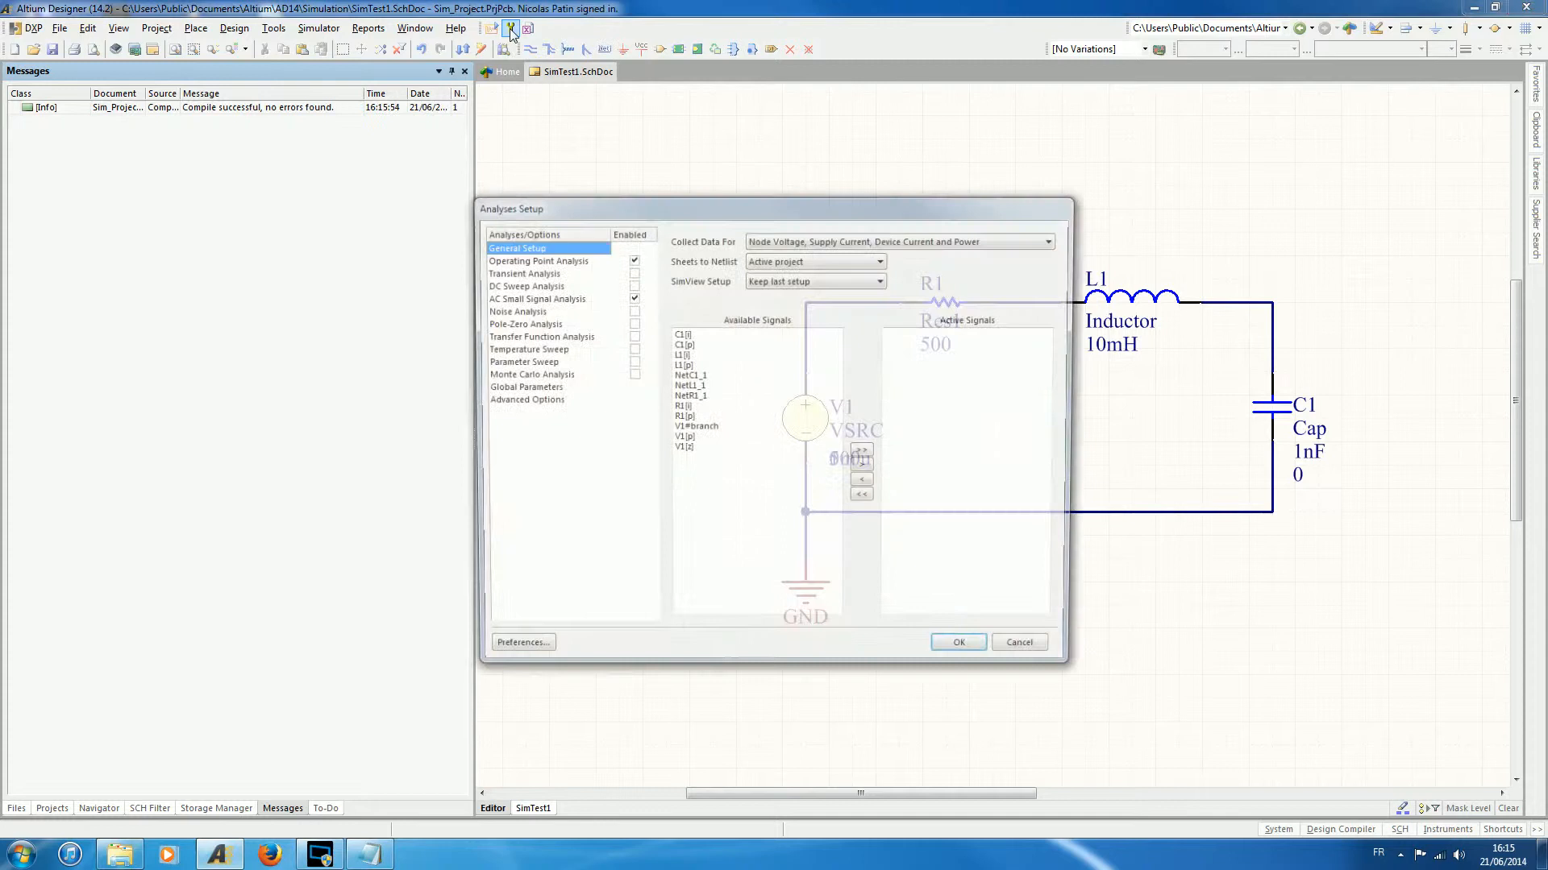
click(630, 284)
click(631, 272)
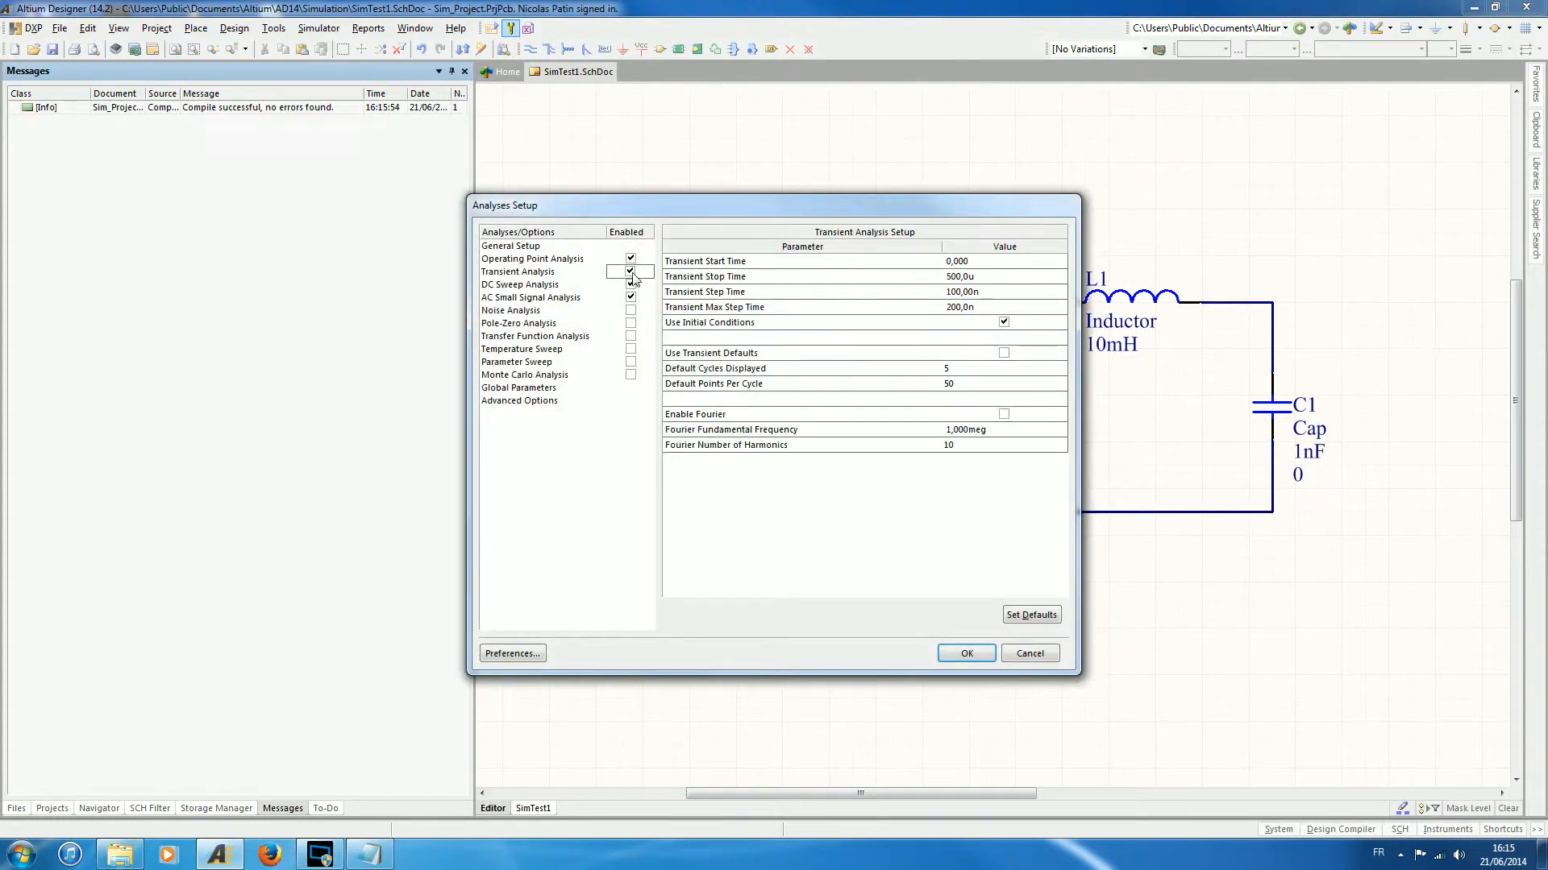
click(631, 285)
click(630, 296)
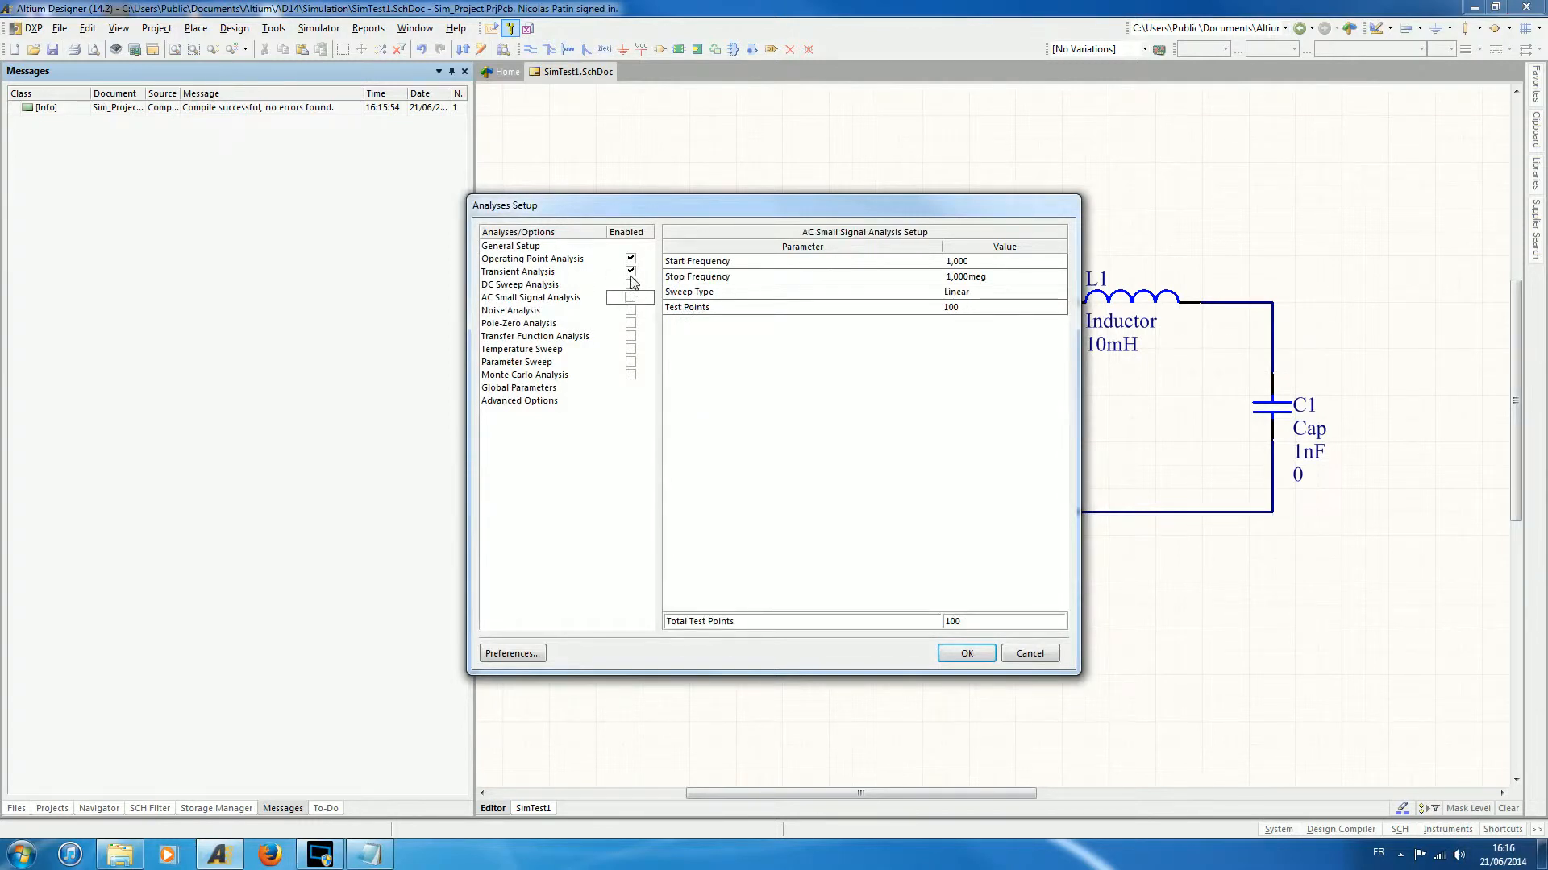
click(539, 273)
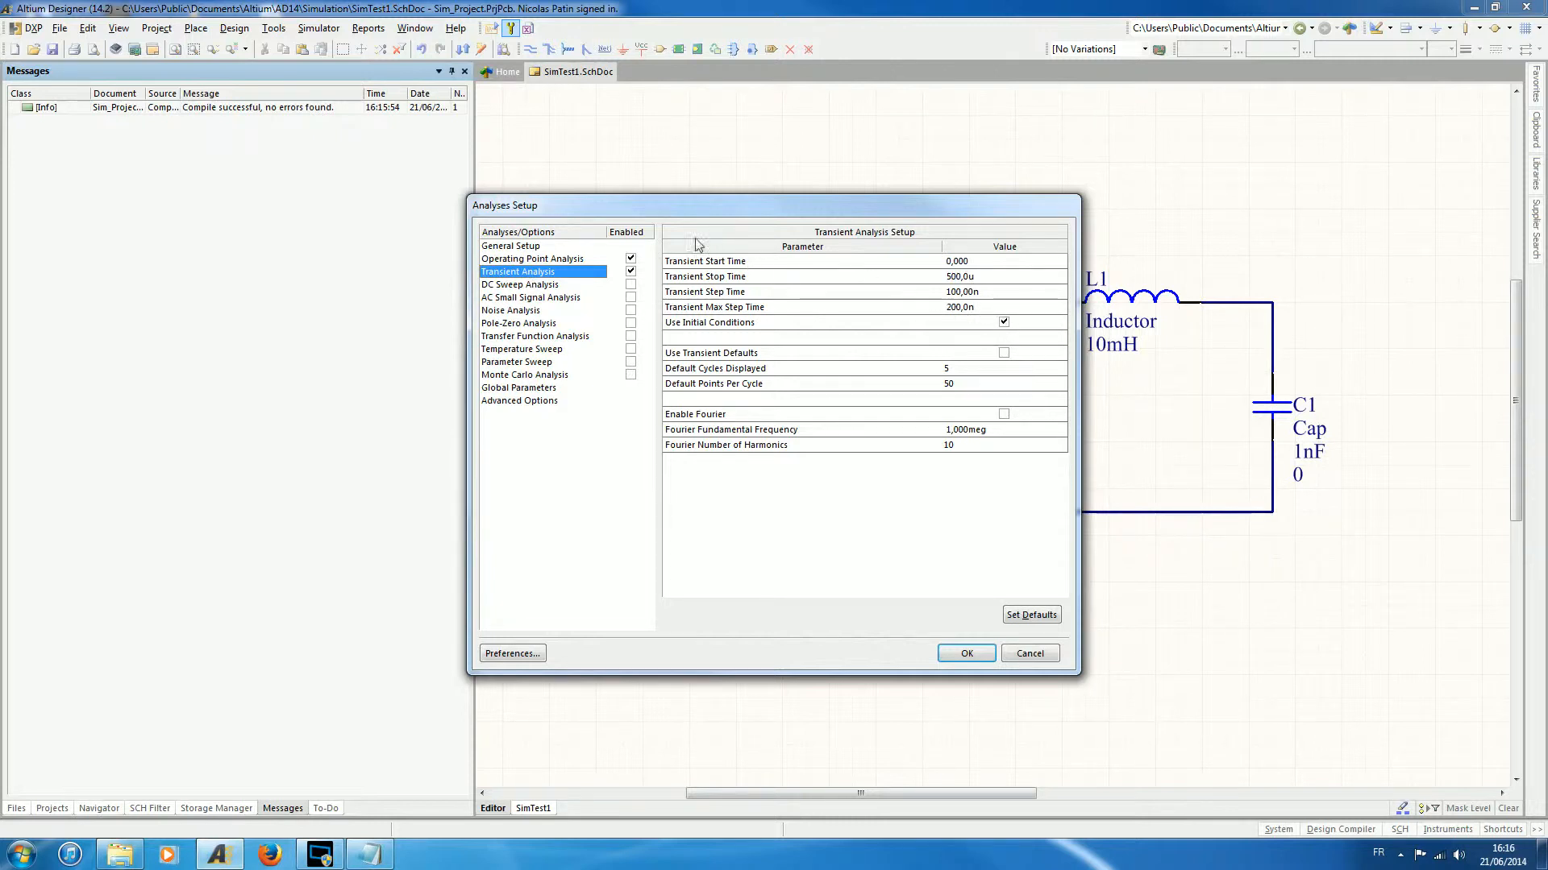
click(630, 297)
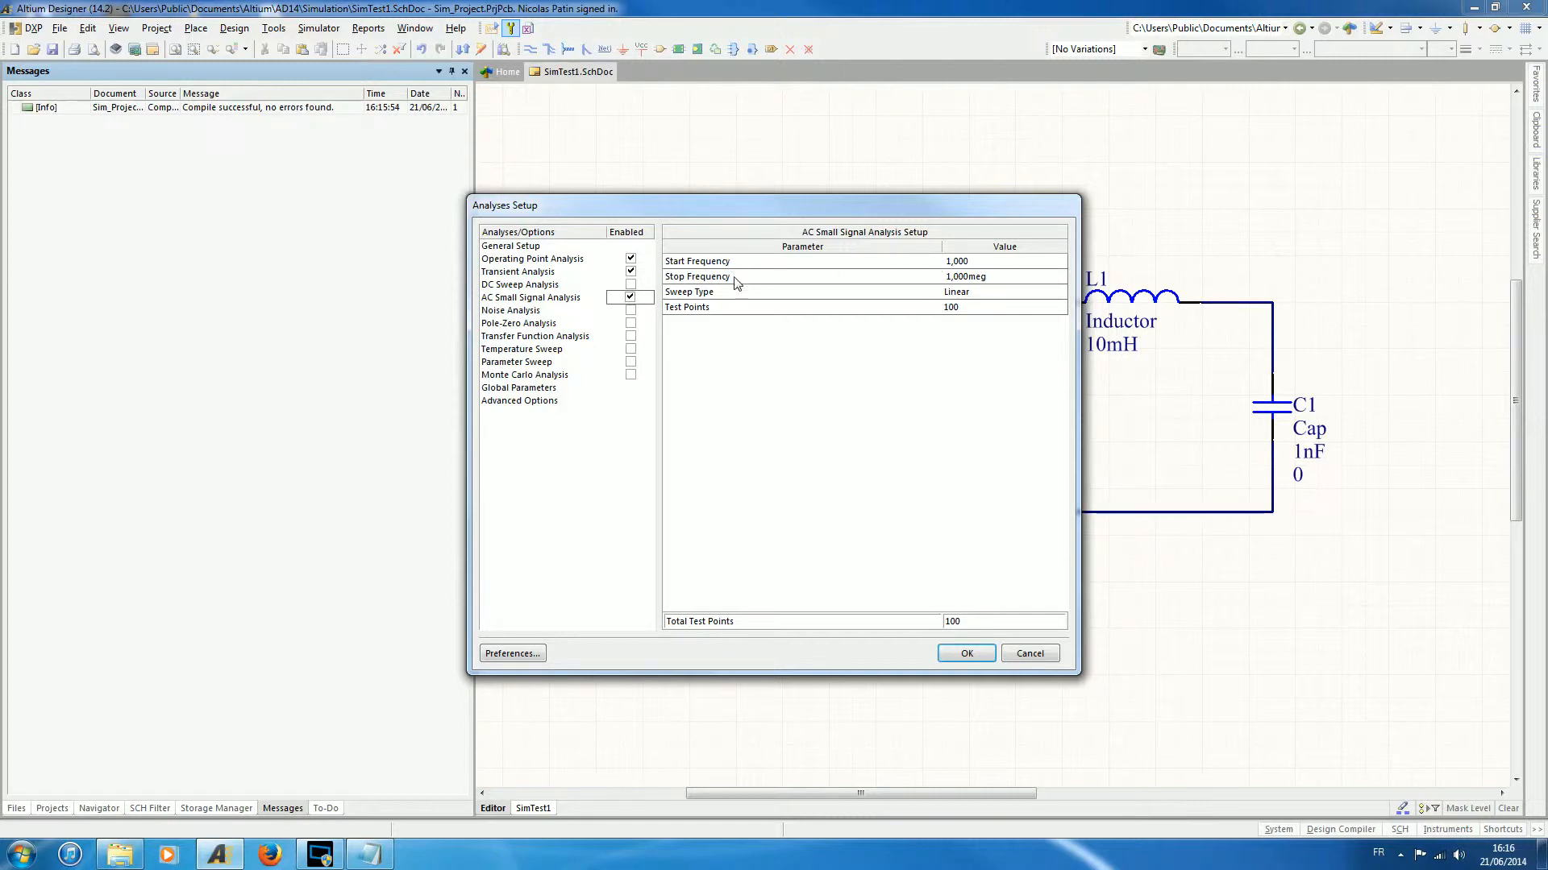
- Set the AC small signal analysis to a linear sweep with 10000 test points and accept the analyses setup
click(695, 295)
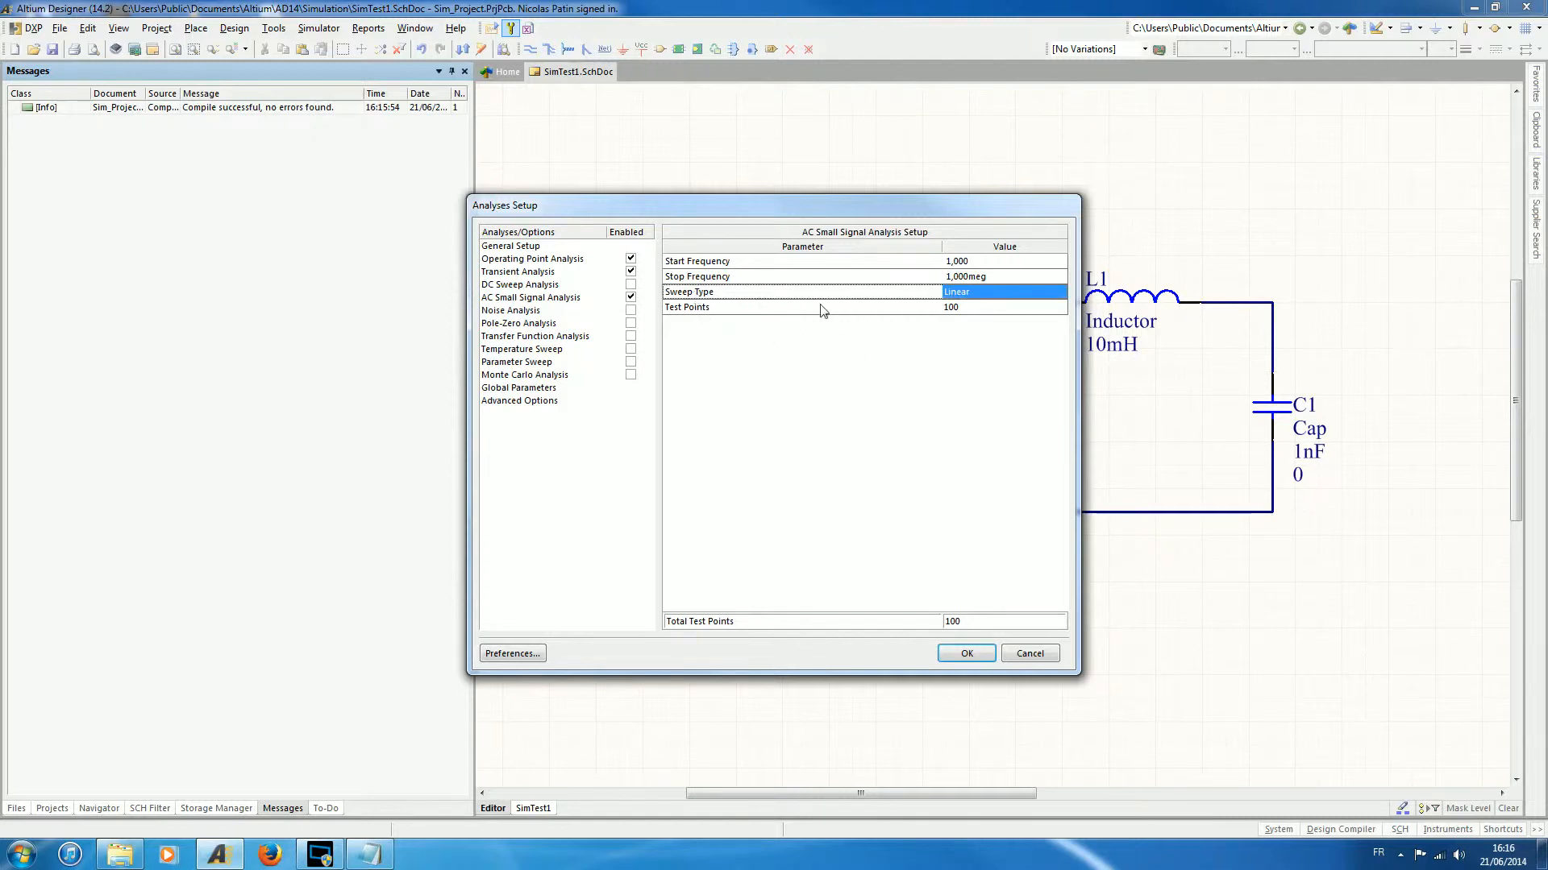
click(971, 292)
click(1061, 293)
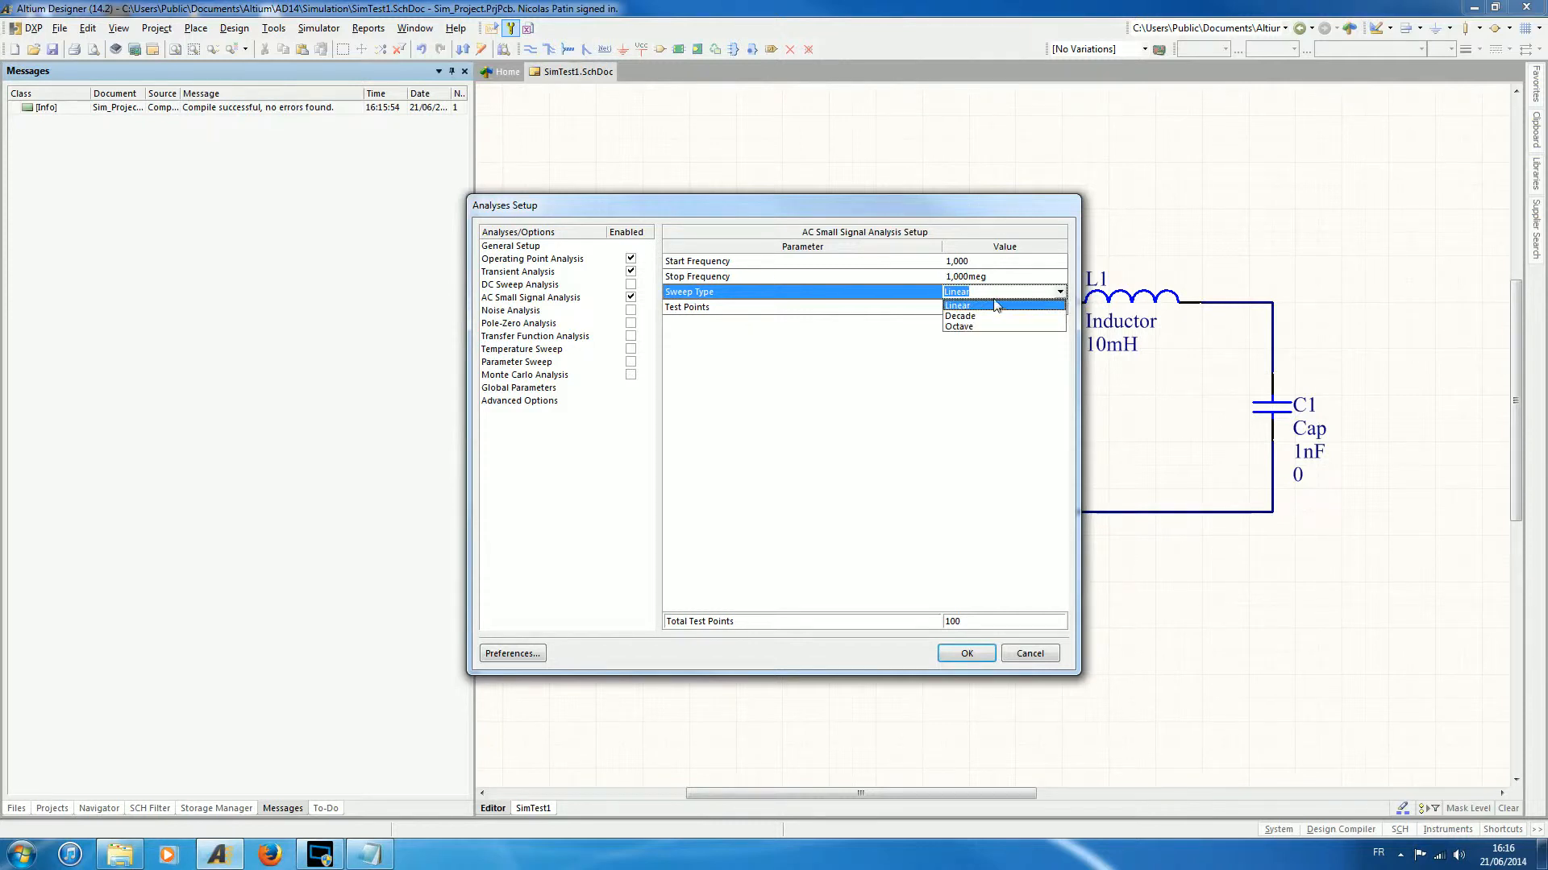
click(1056, 297)
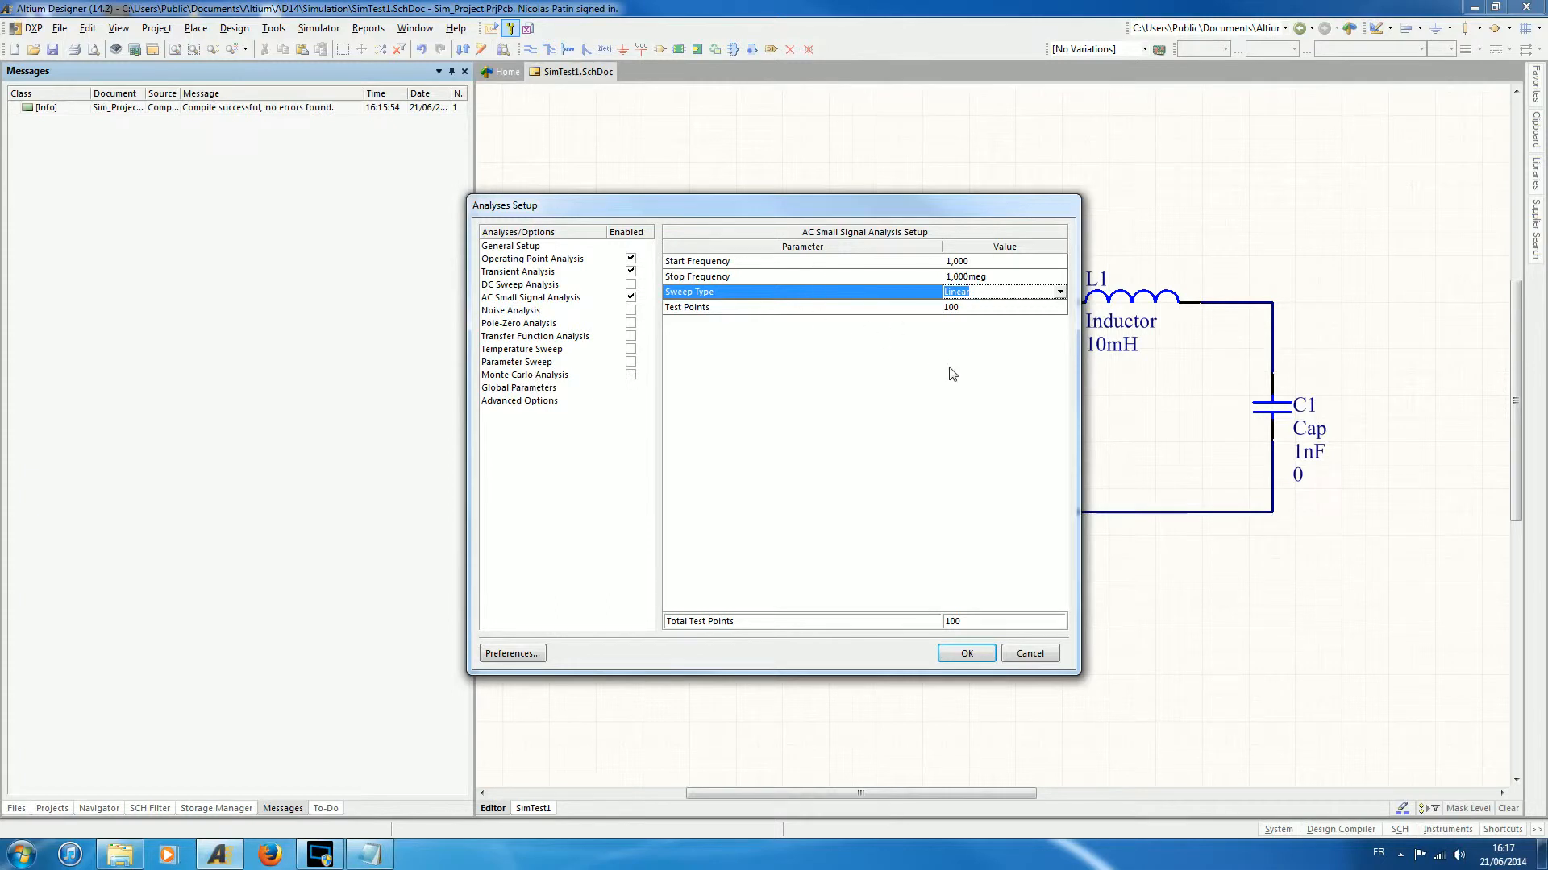
click(805, 289)
drag(862, 213, 476, 160)
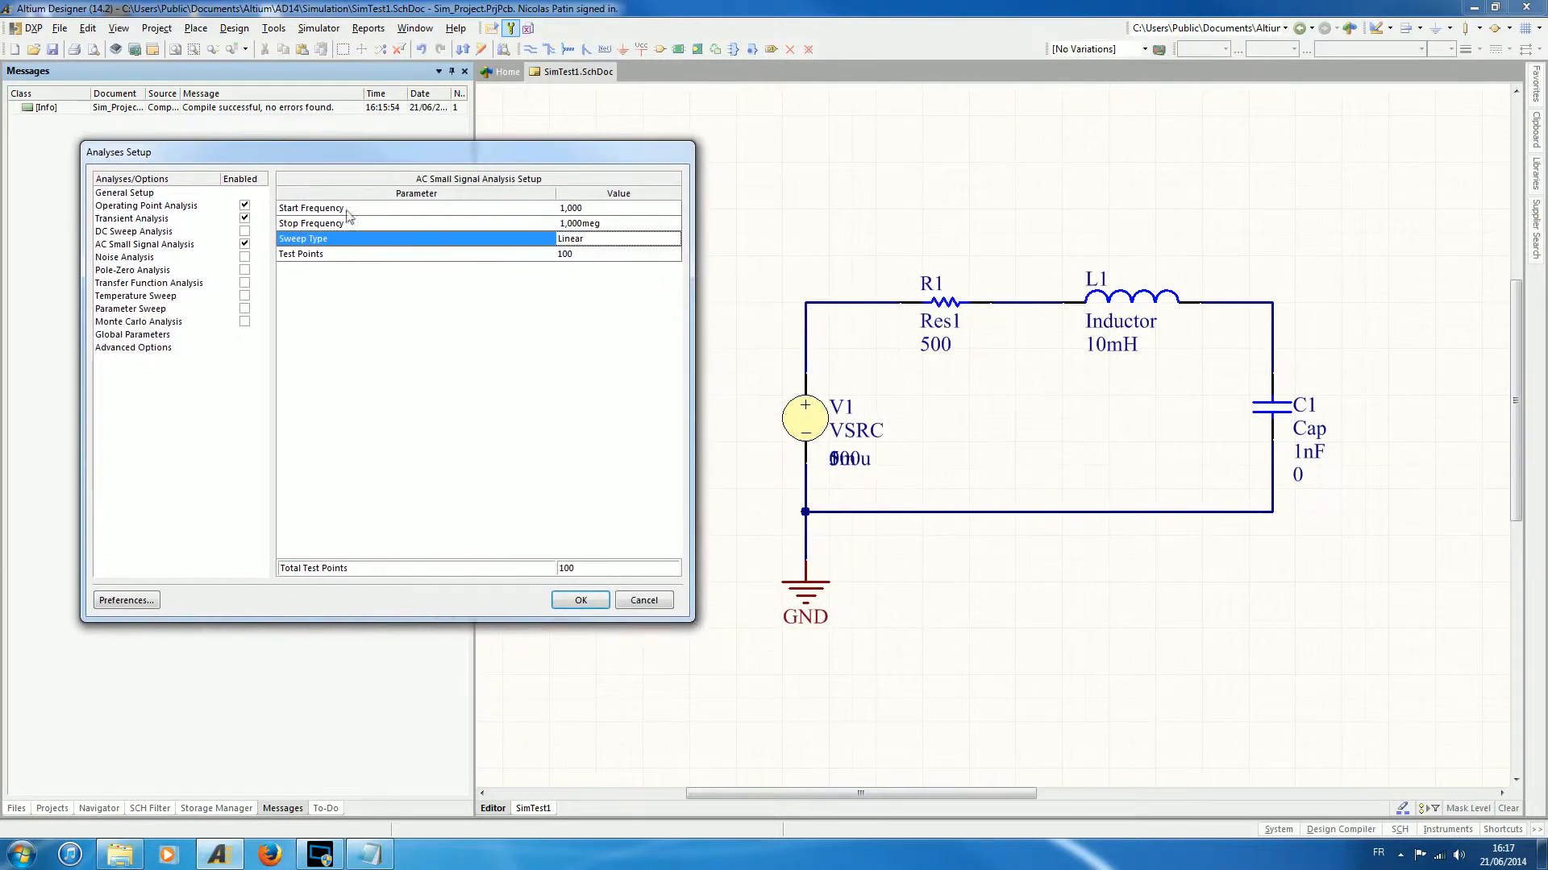
click(591, 255)
text(1)
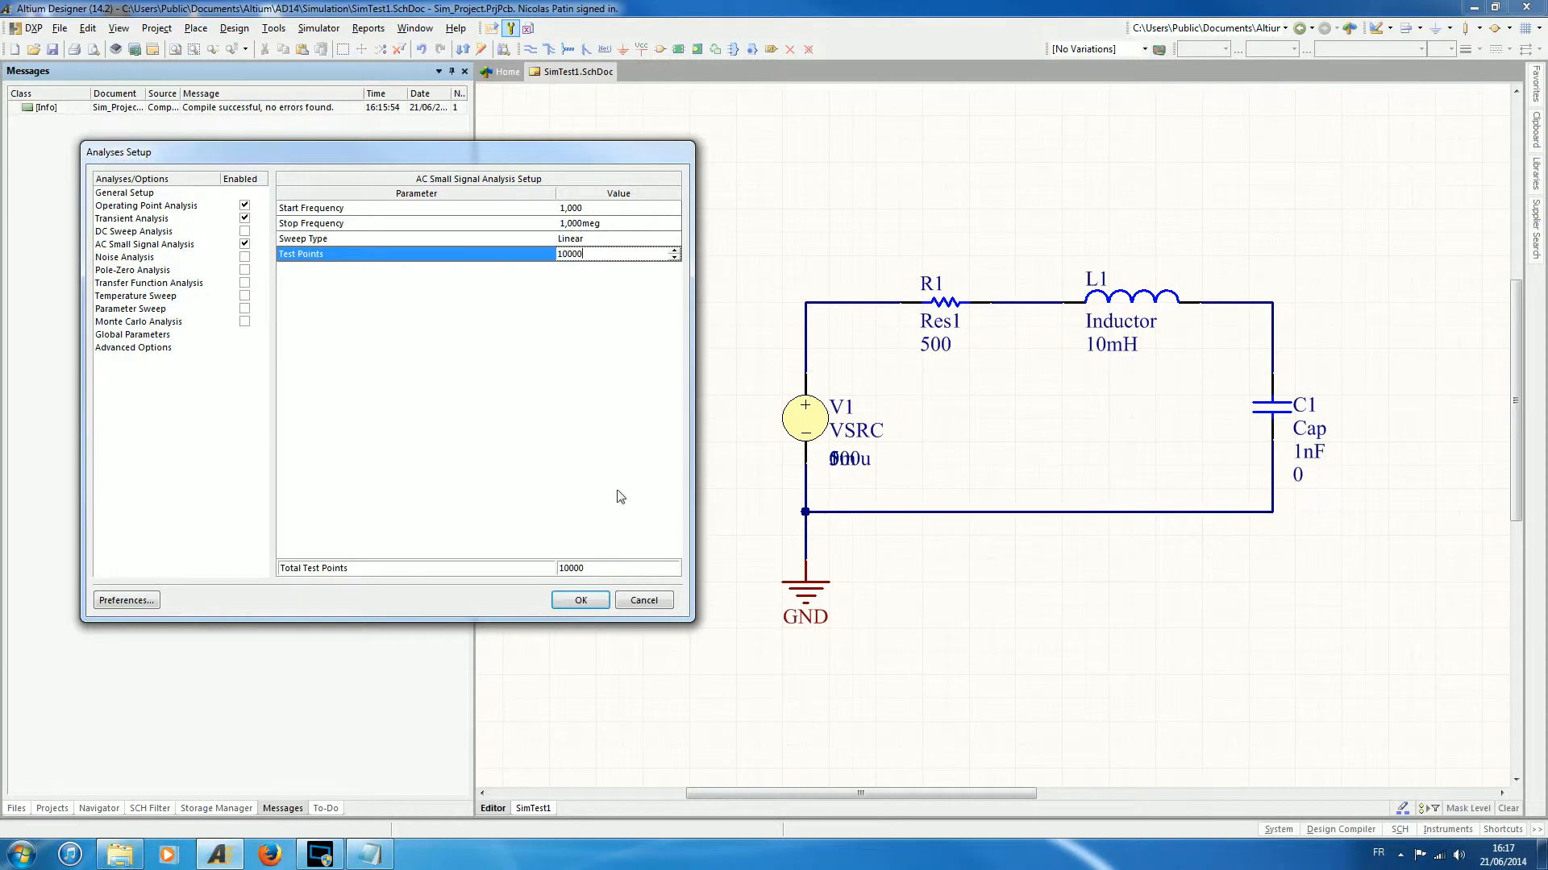
click(580, 601)
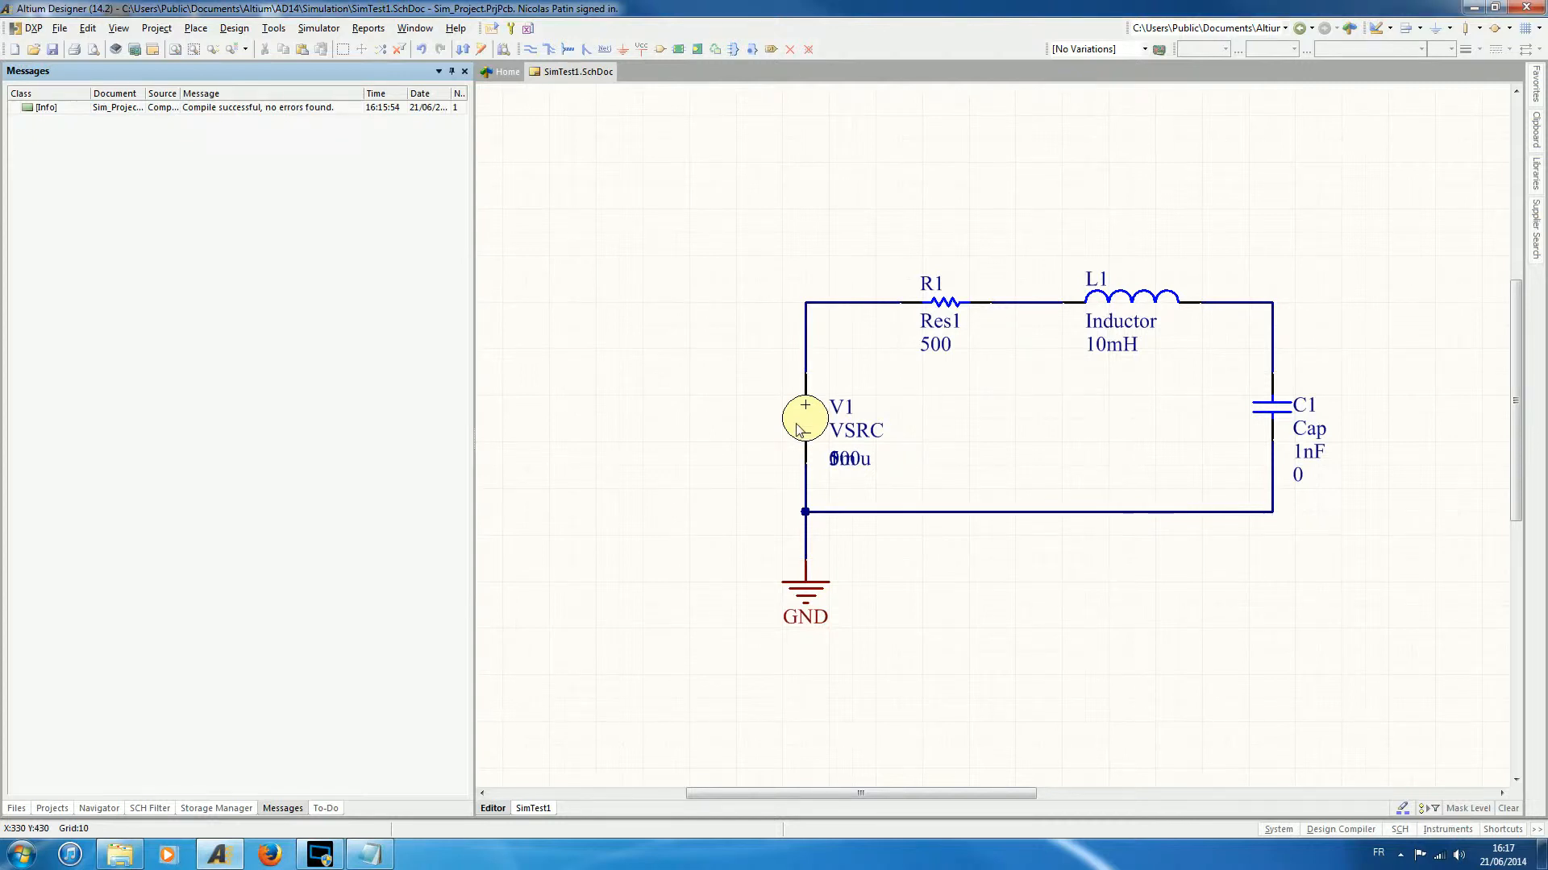
- Clear the AC Phase in the pulse simulation model of voltage source V1 and accept the component properties
mouse_move(796, 429)
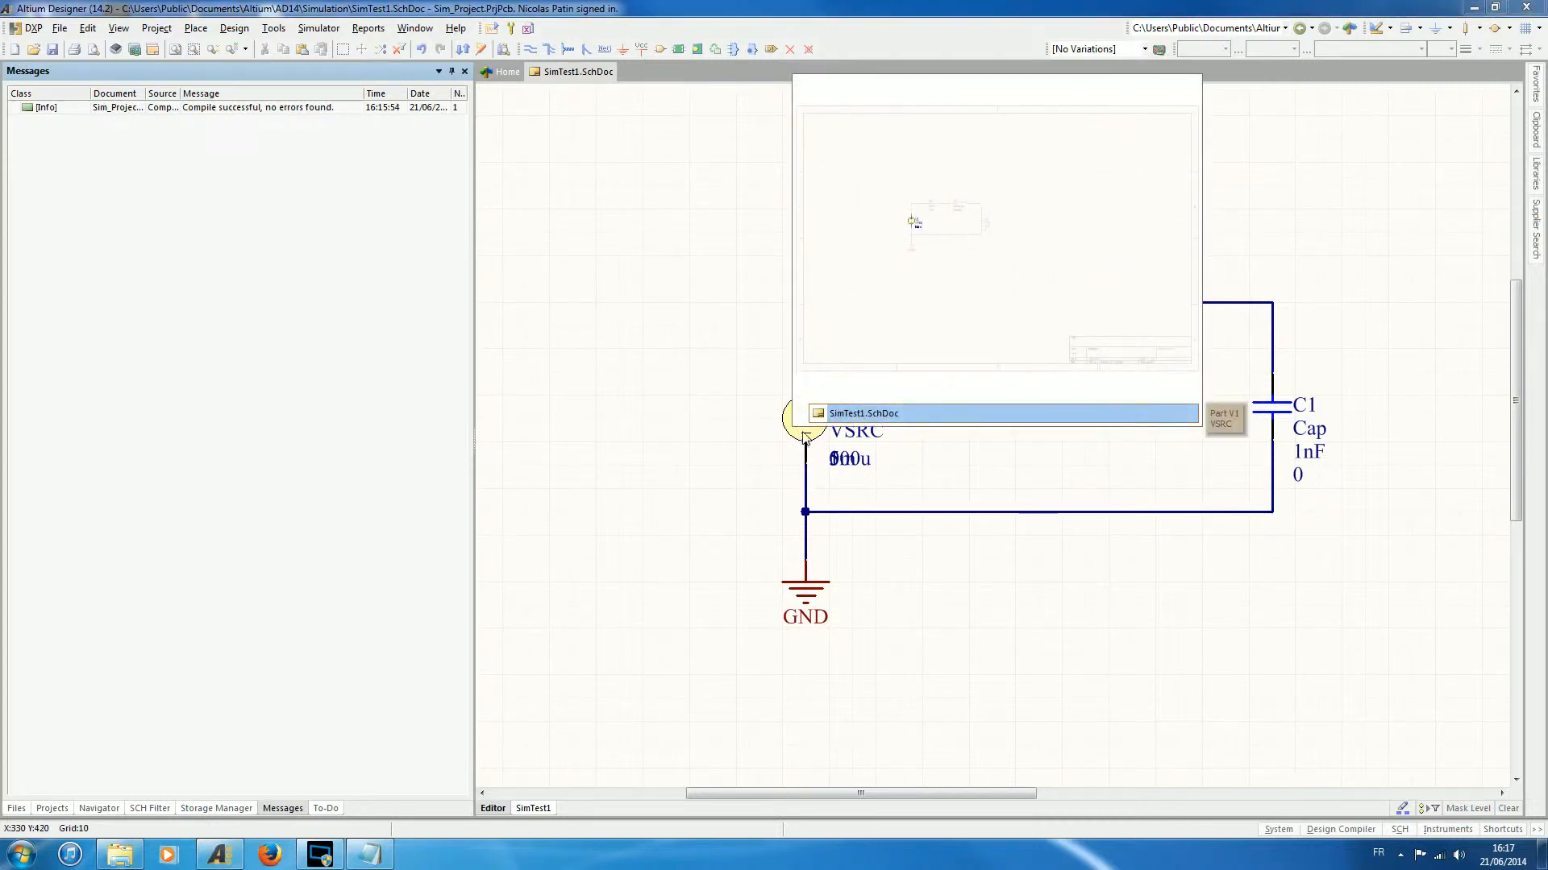
double_click(804, 438)
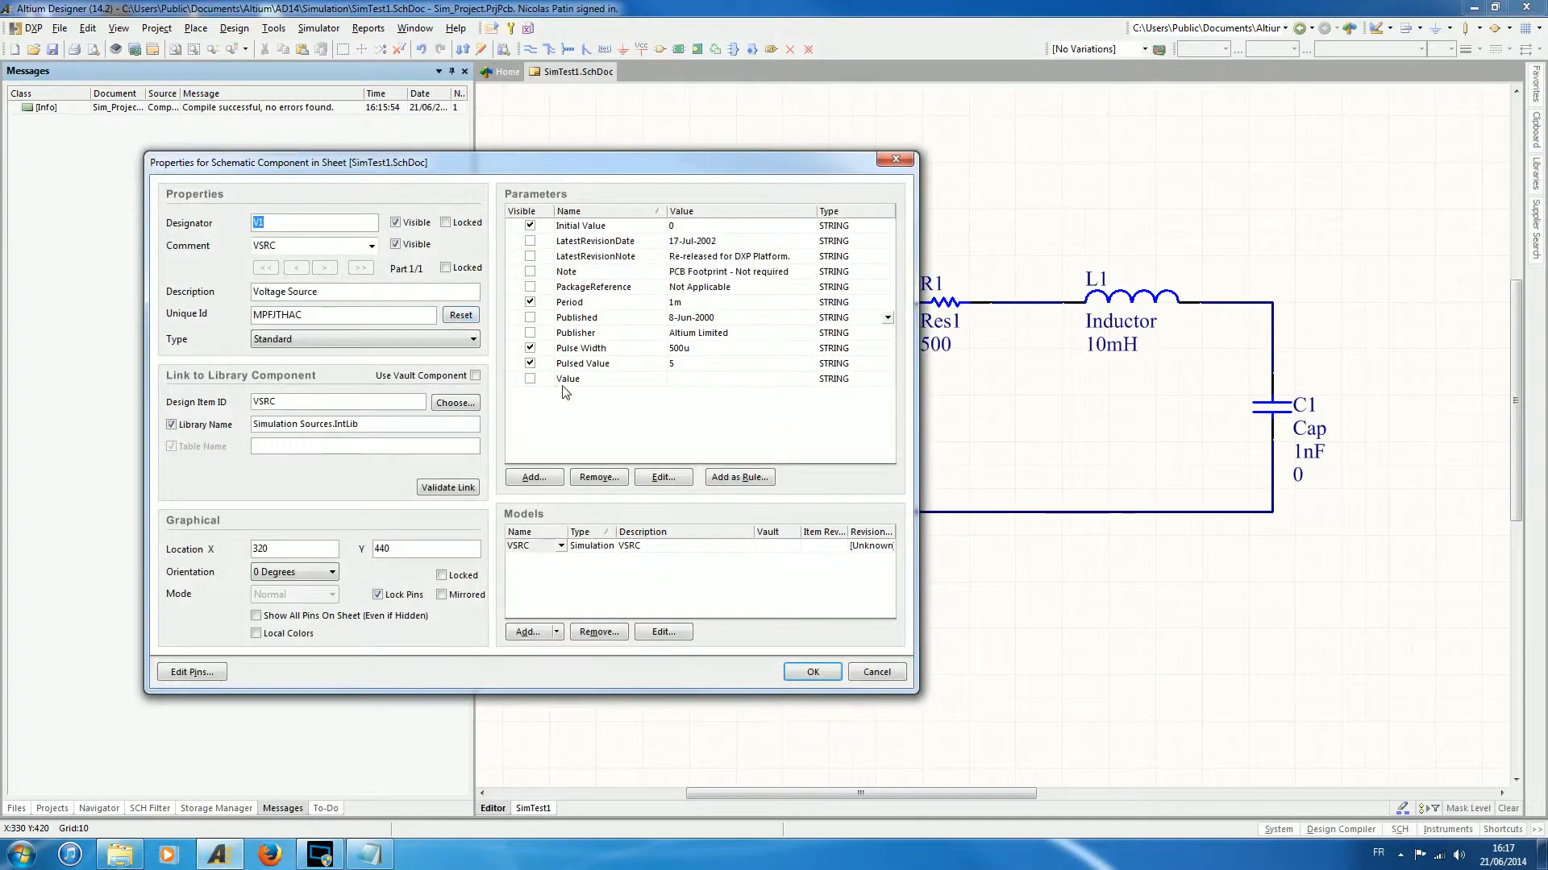
click(674, 635)
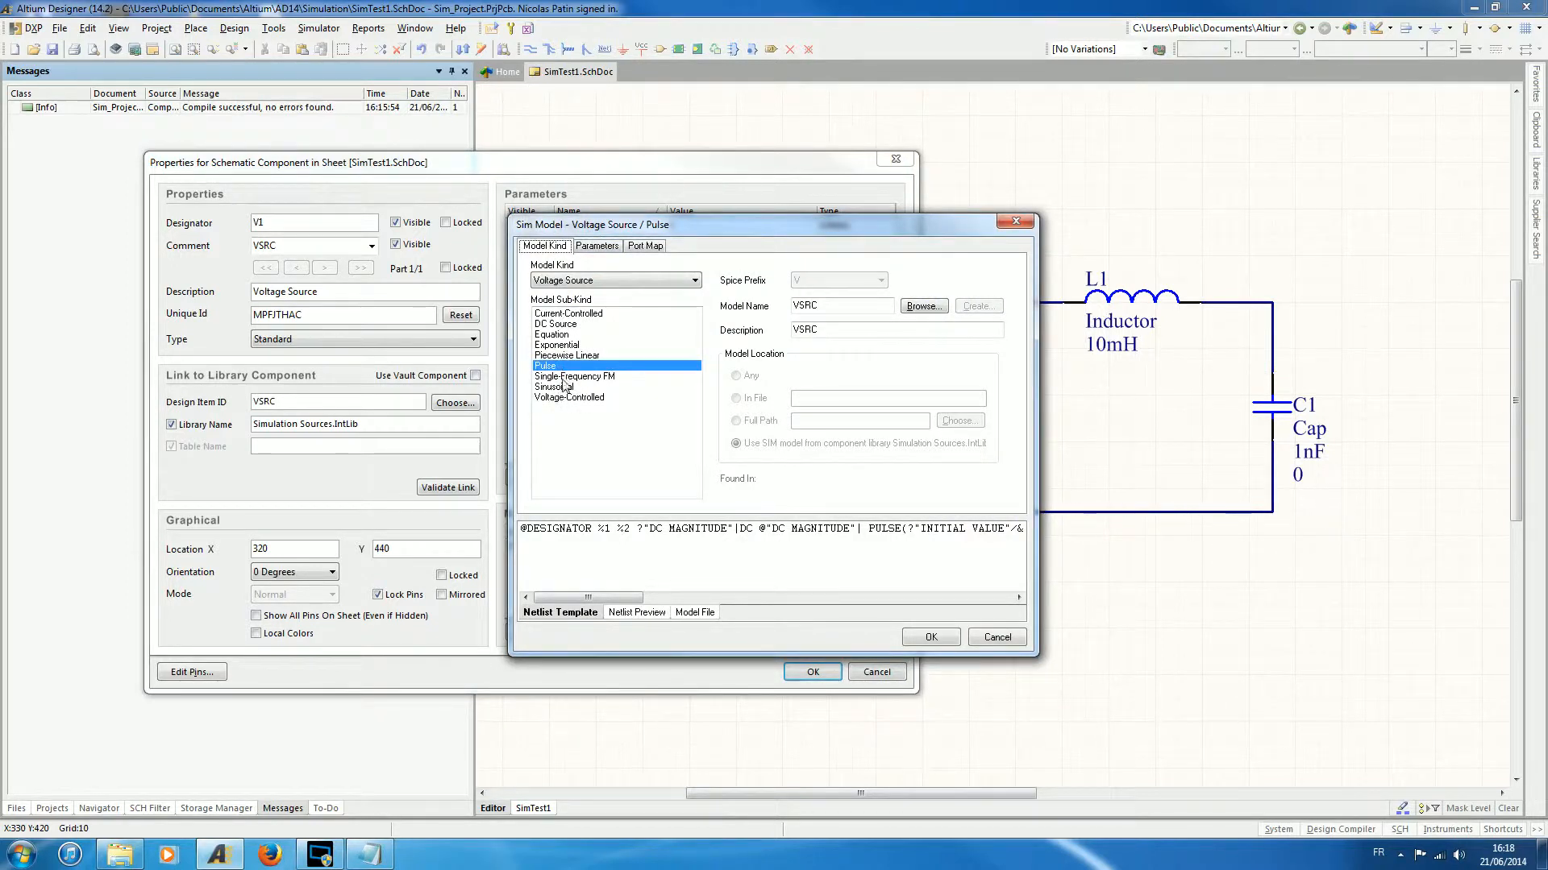
click(596, 246)
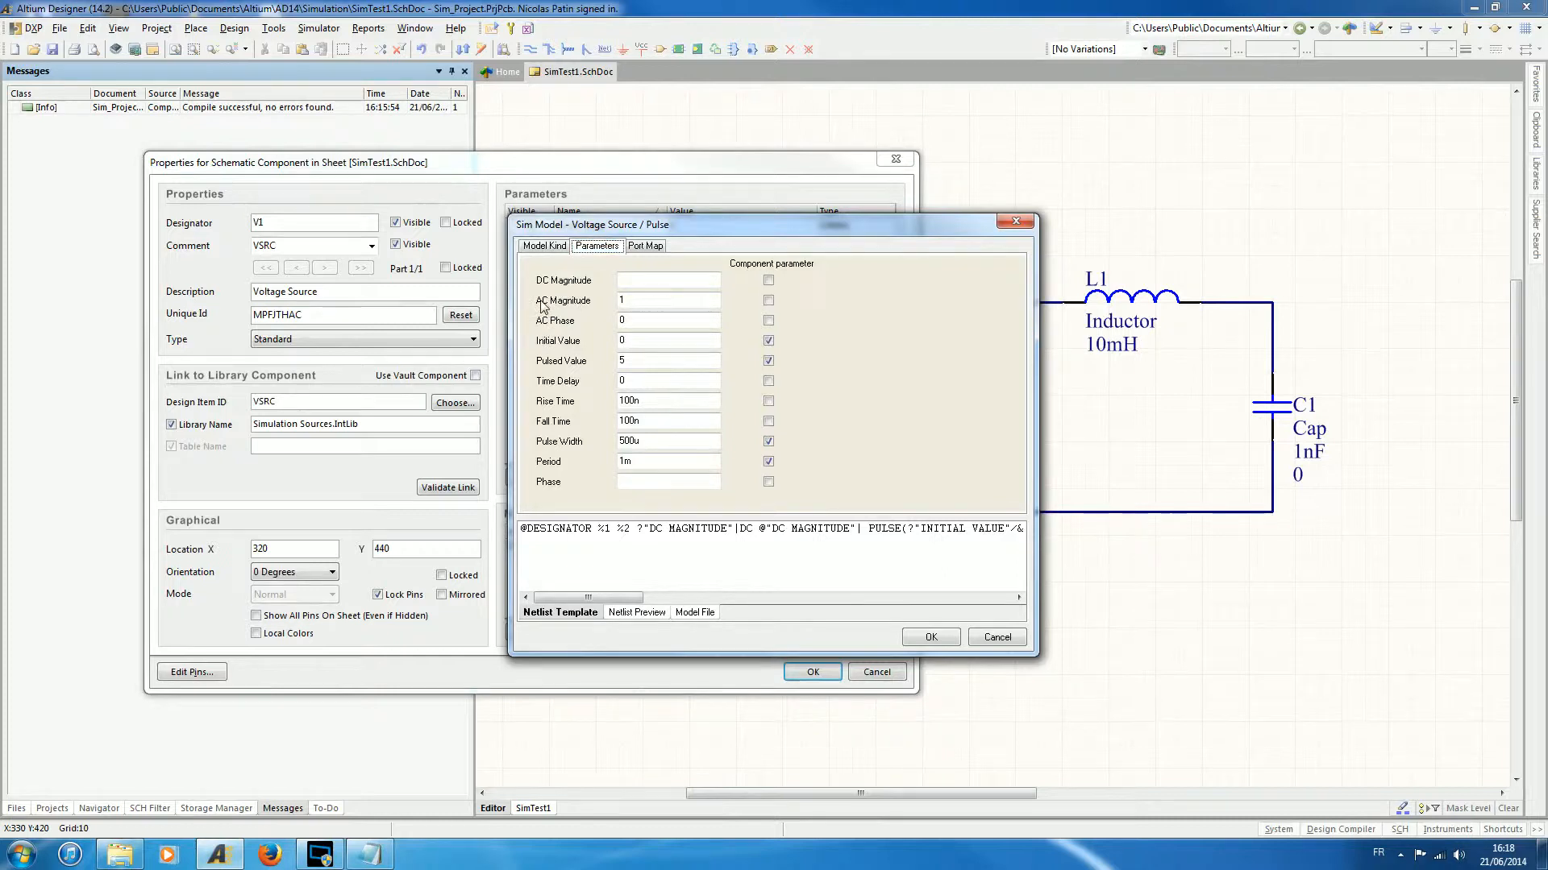
double_click(625, 321)
click(931, 638)
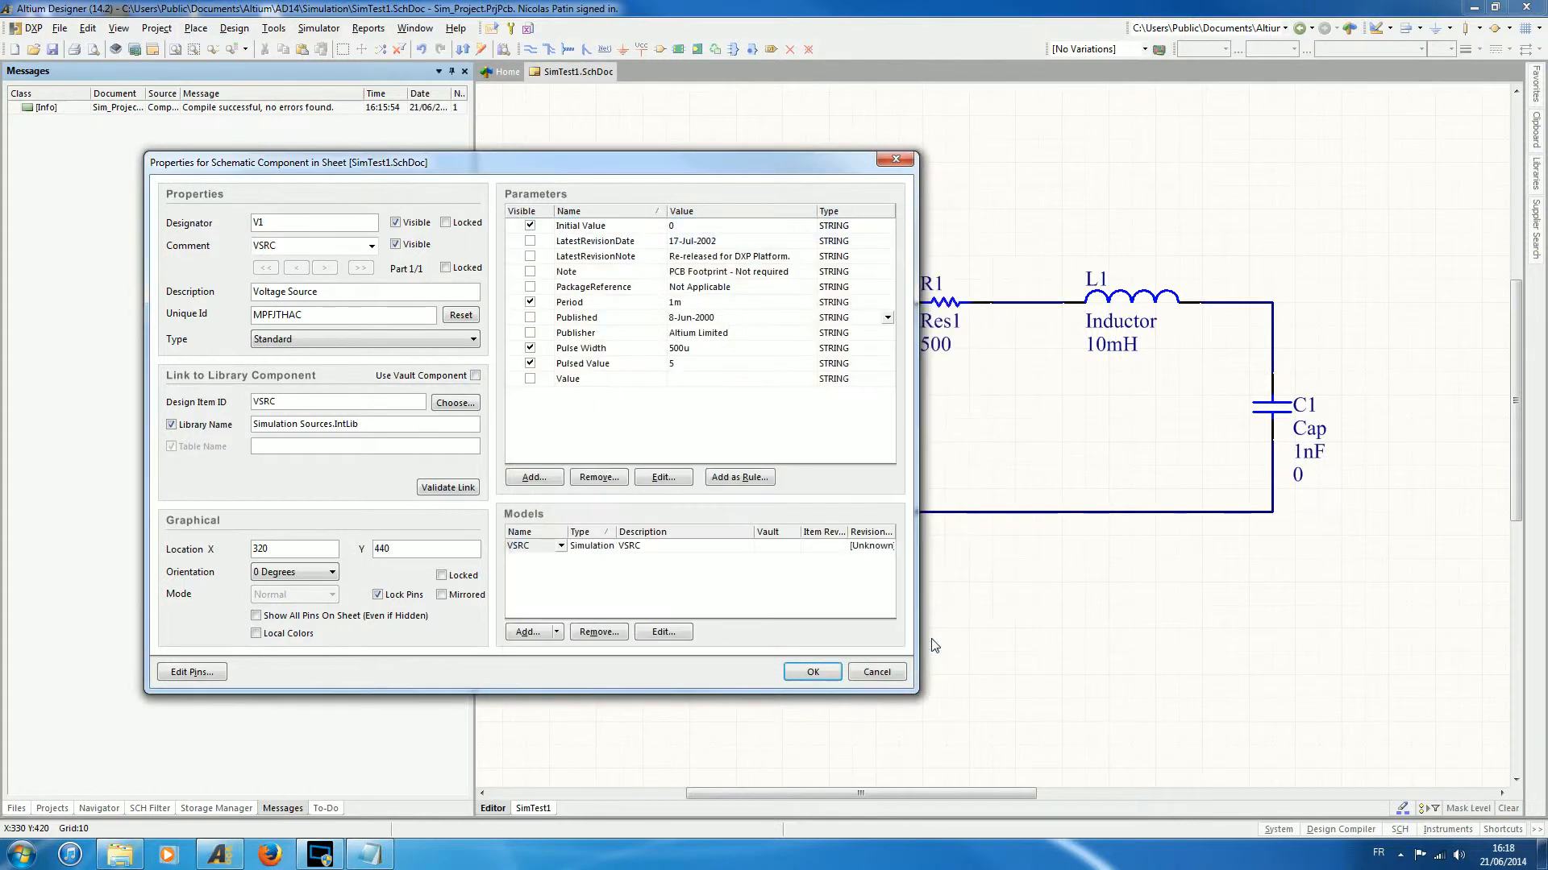
click(813, 673)
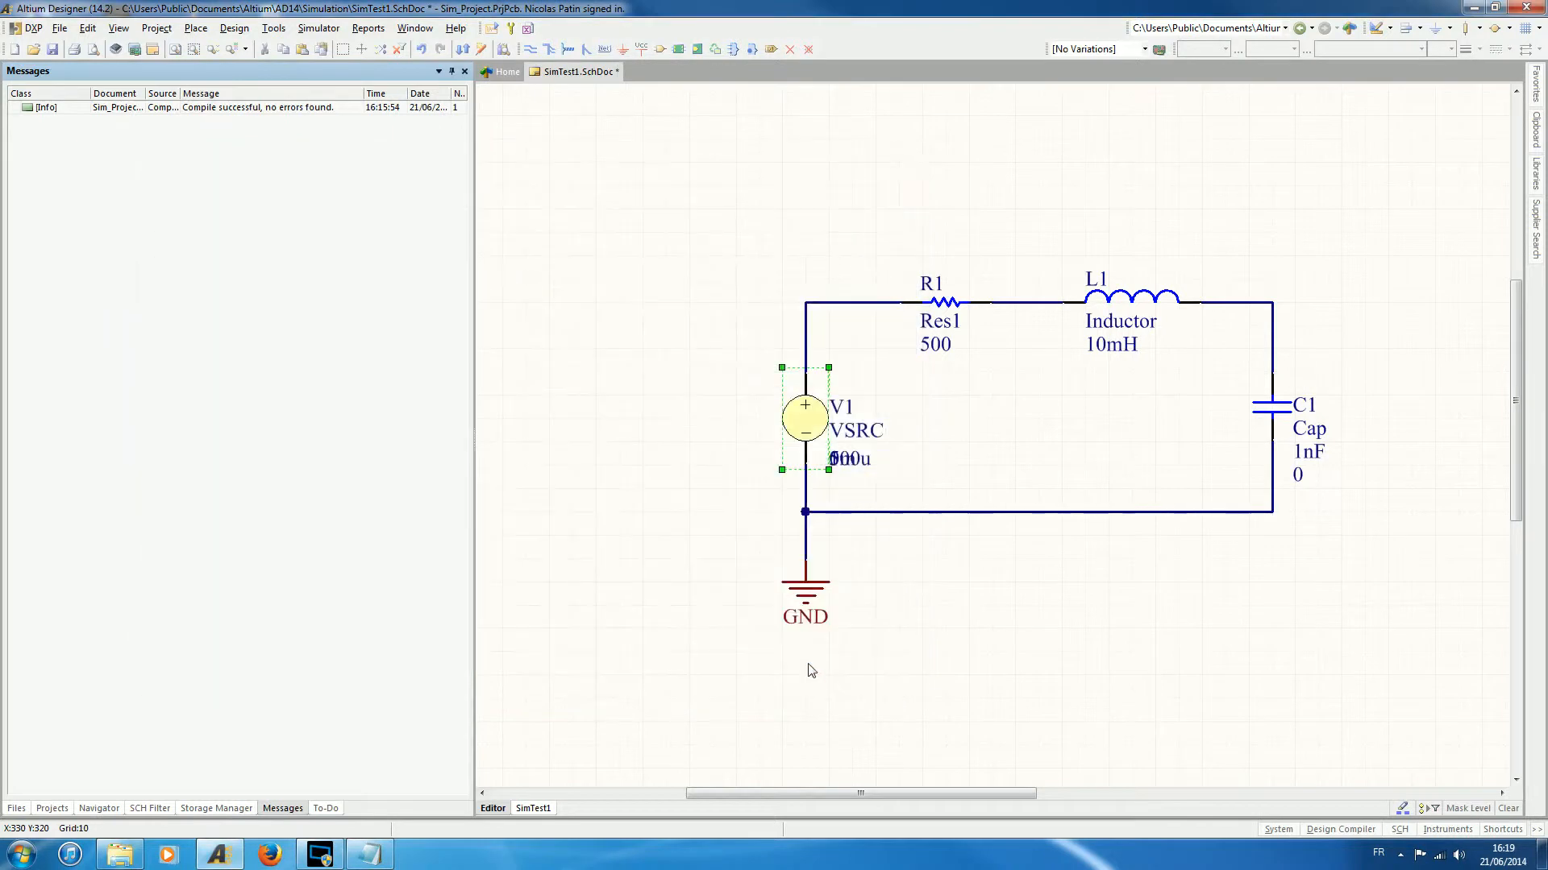
- Save the schematic and try to run the mixed signal simulation
click(51, 52)
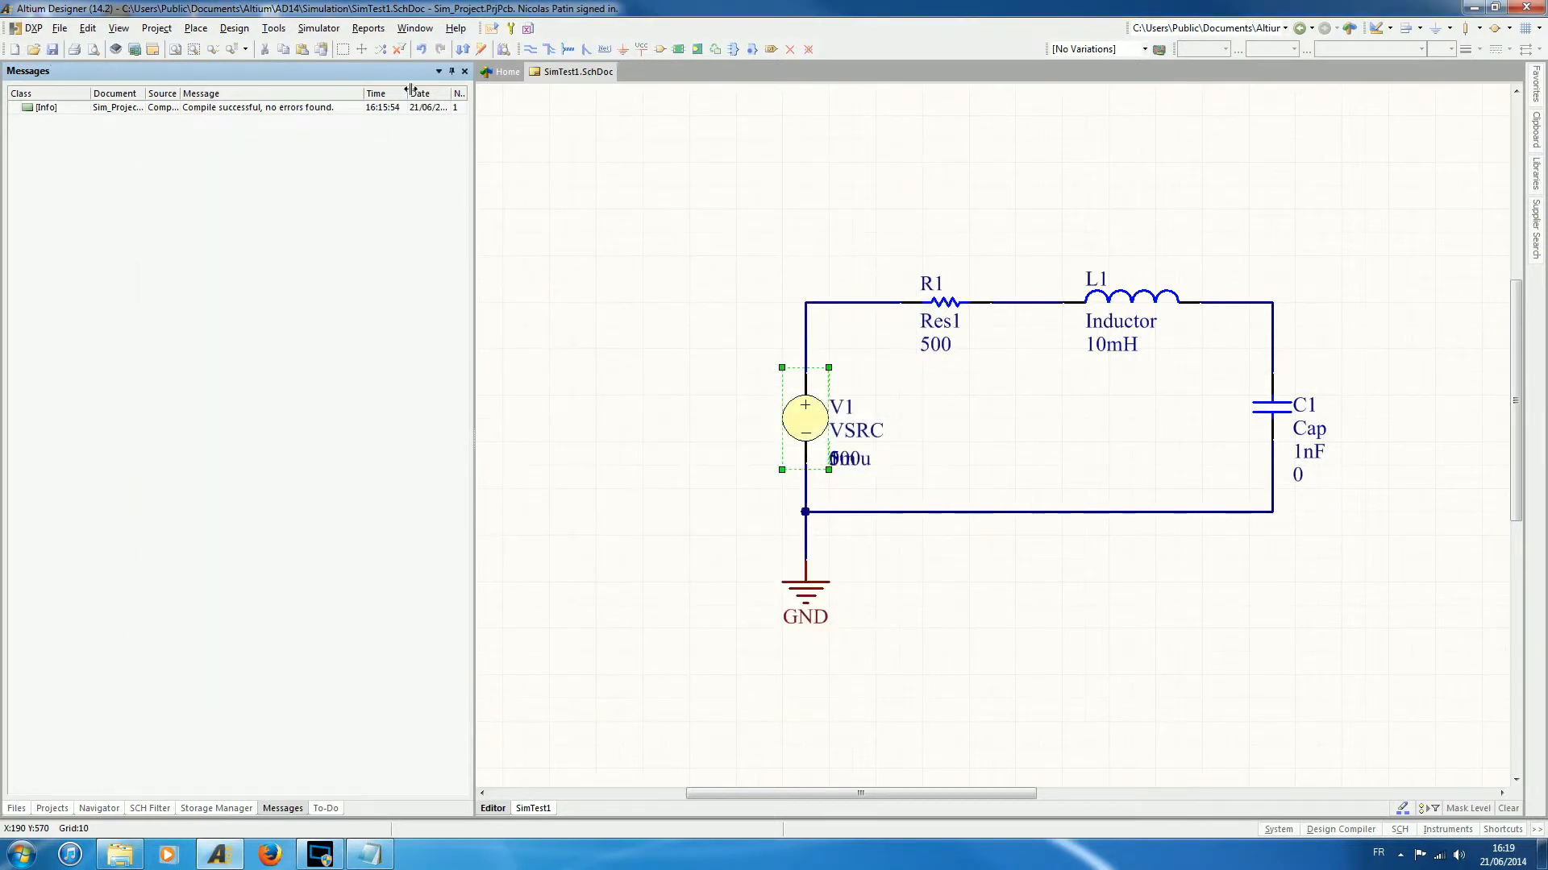
click(489, 31)
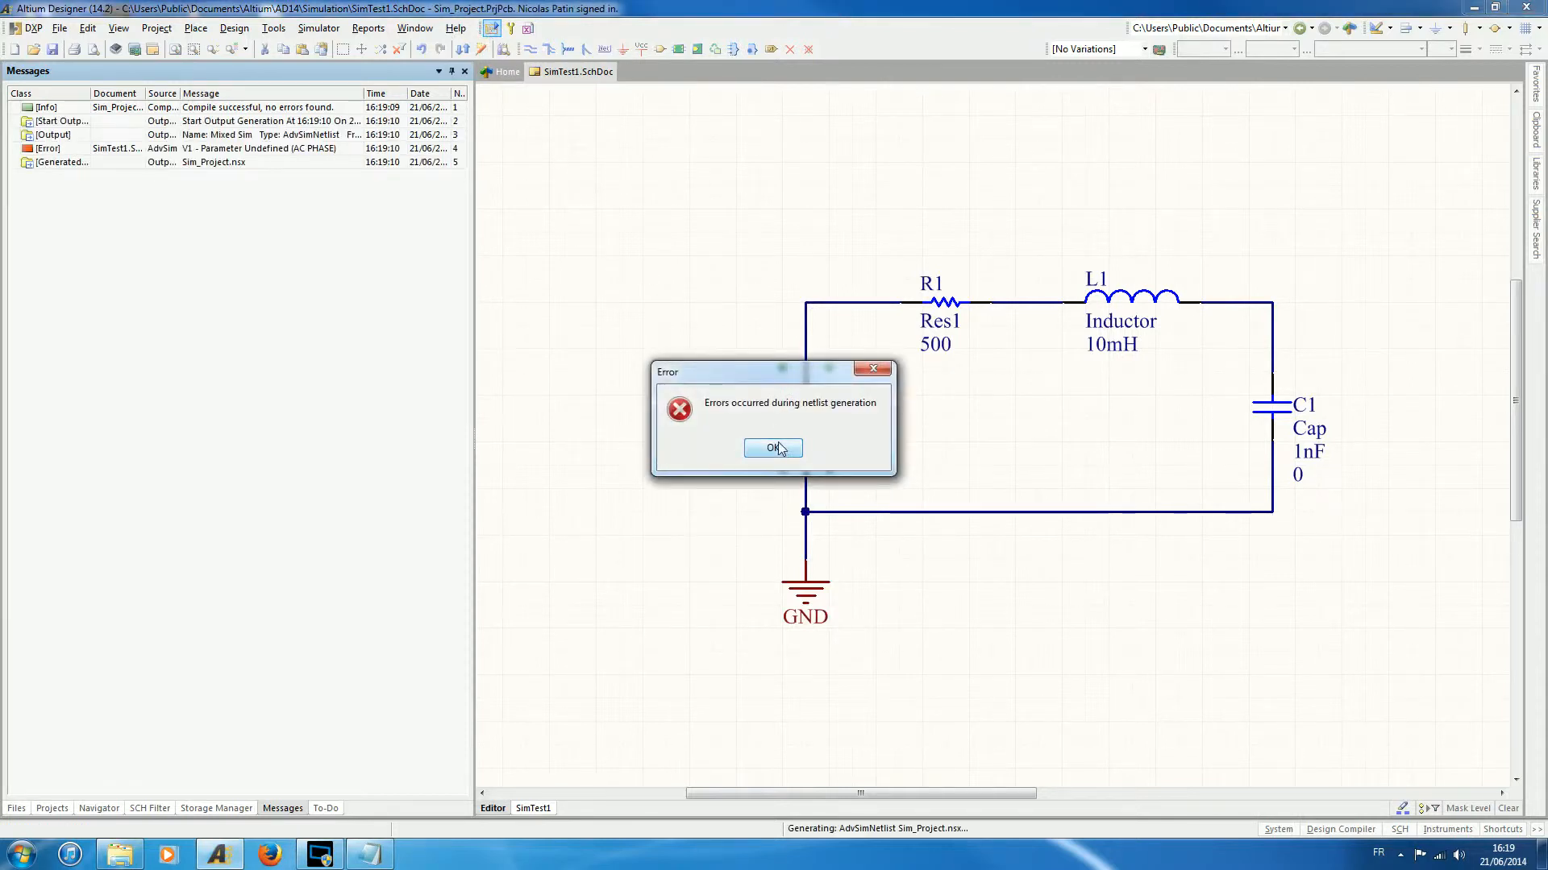
click(774, 448)
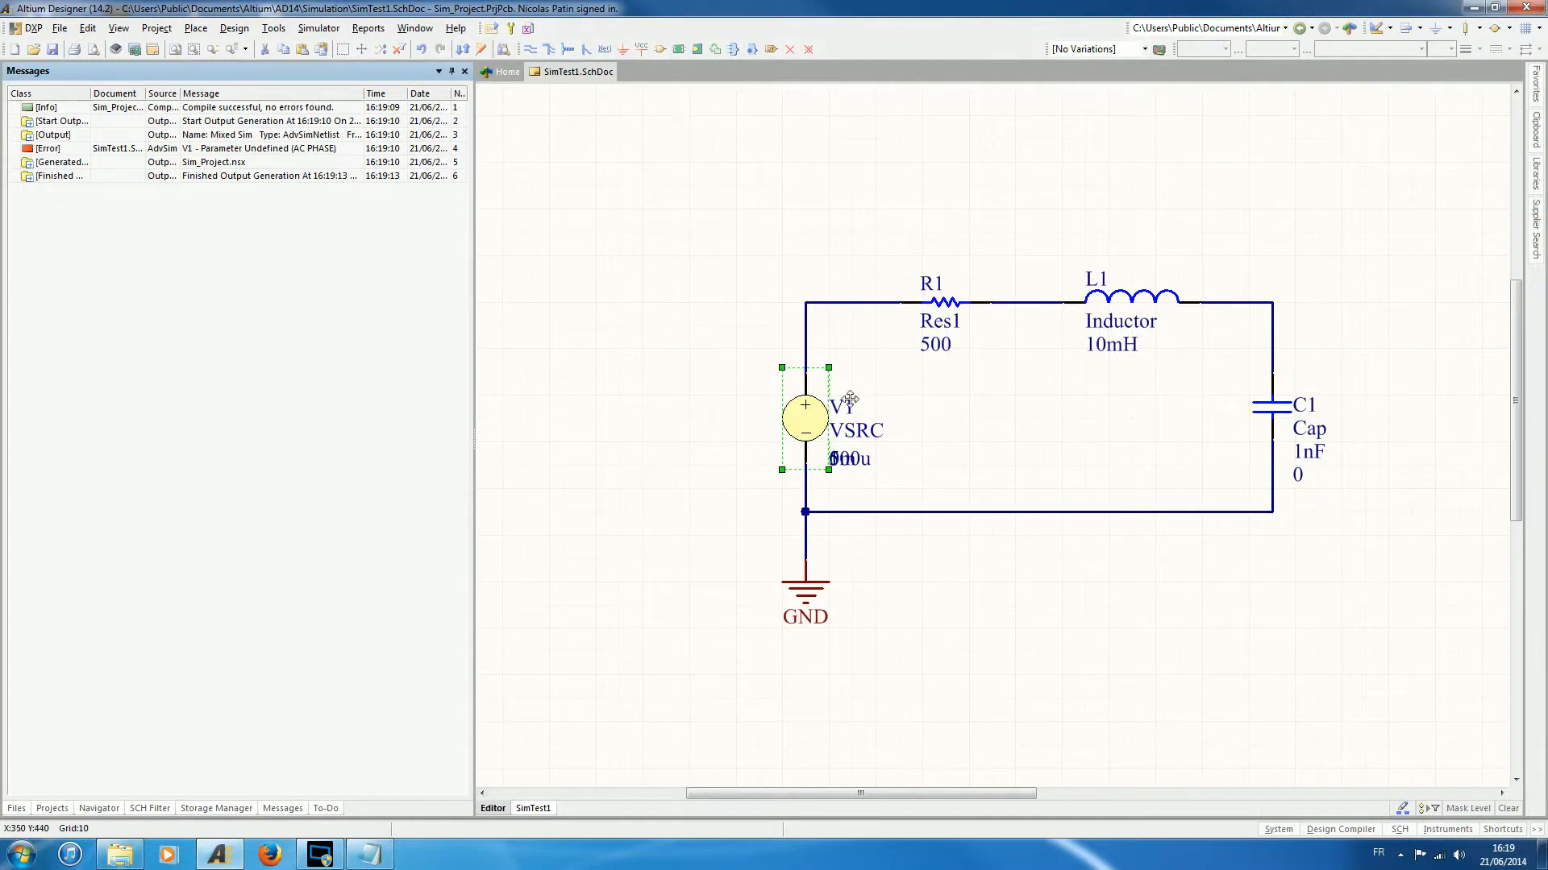
- Set the AC Phase to 0 in V1's voltage source simulation model and accept the component properties
double_click(808, 416)
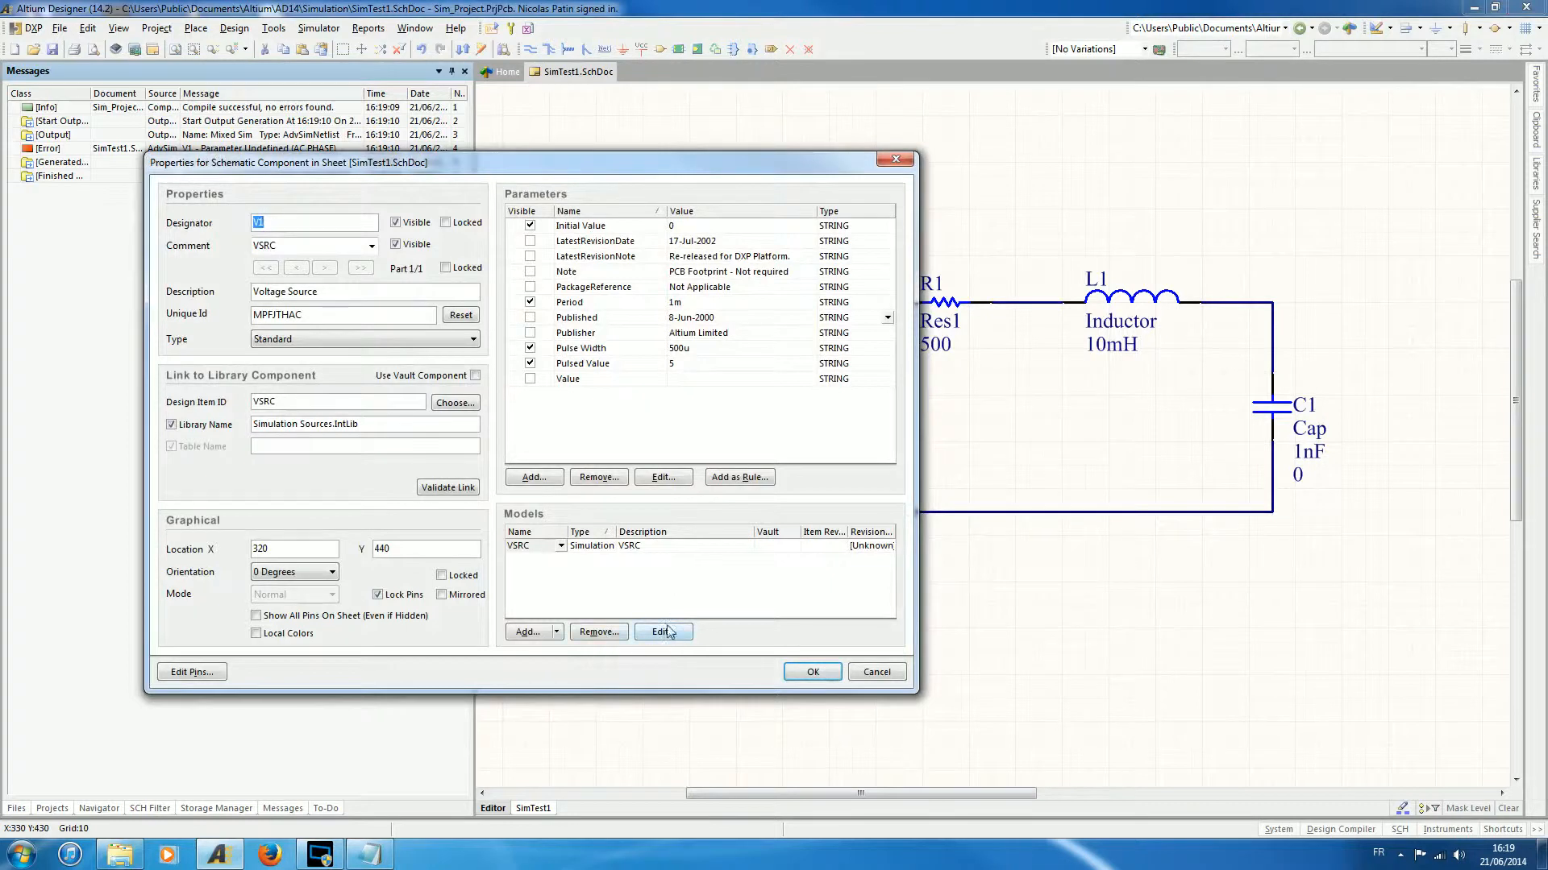
click(634, 549)
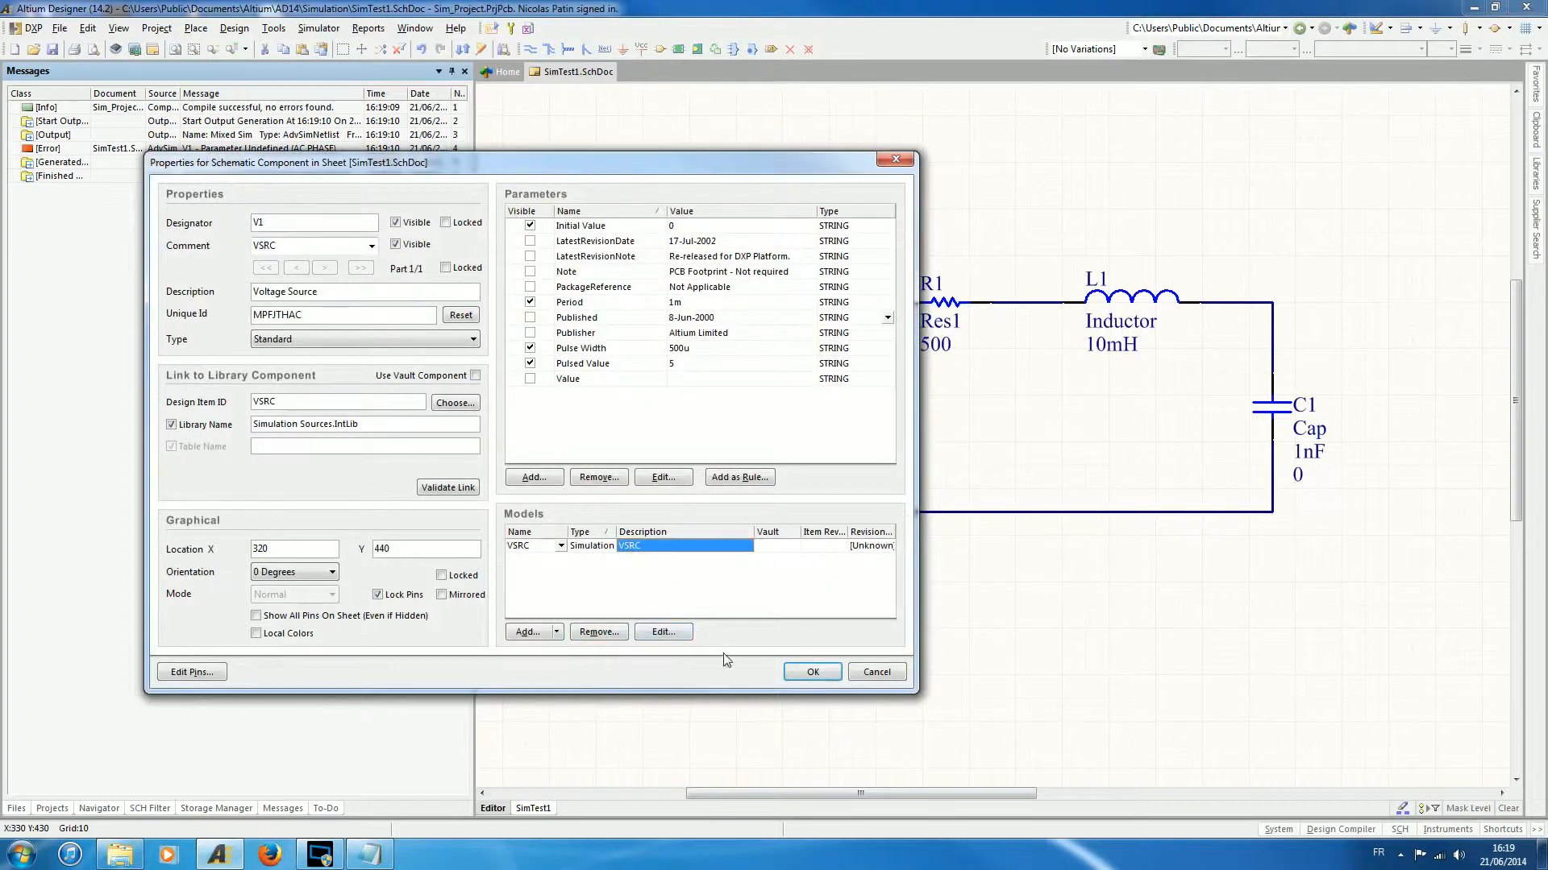
click(662, 632)
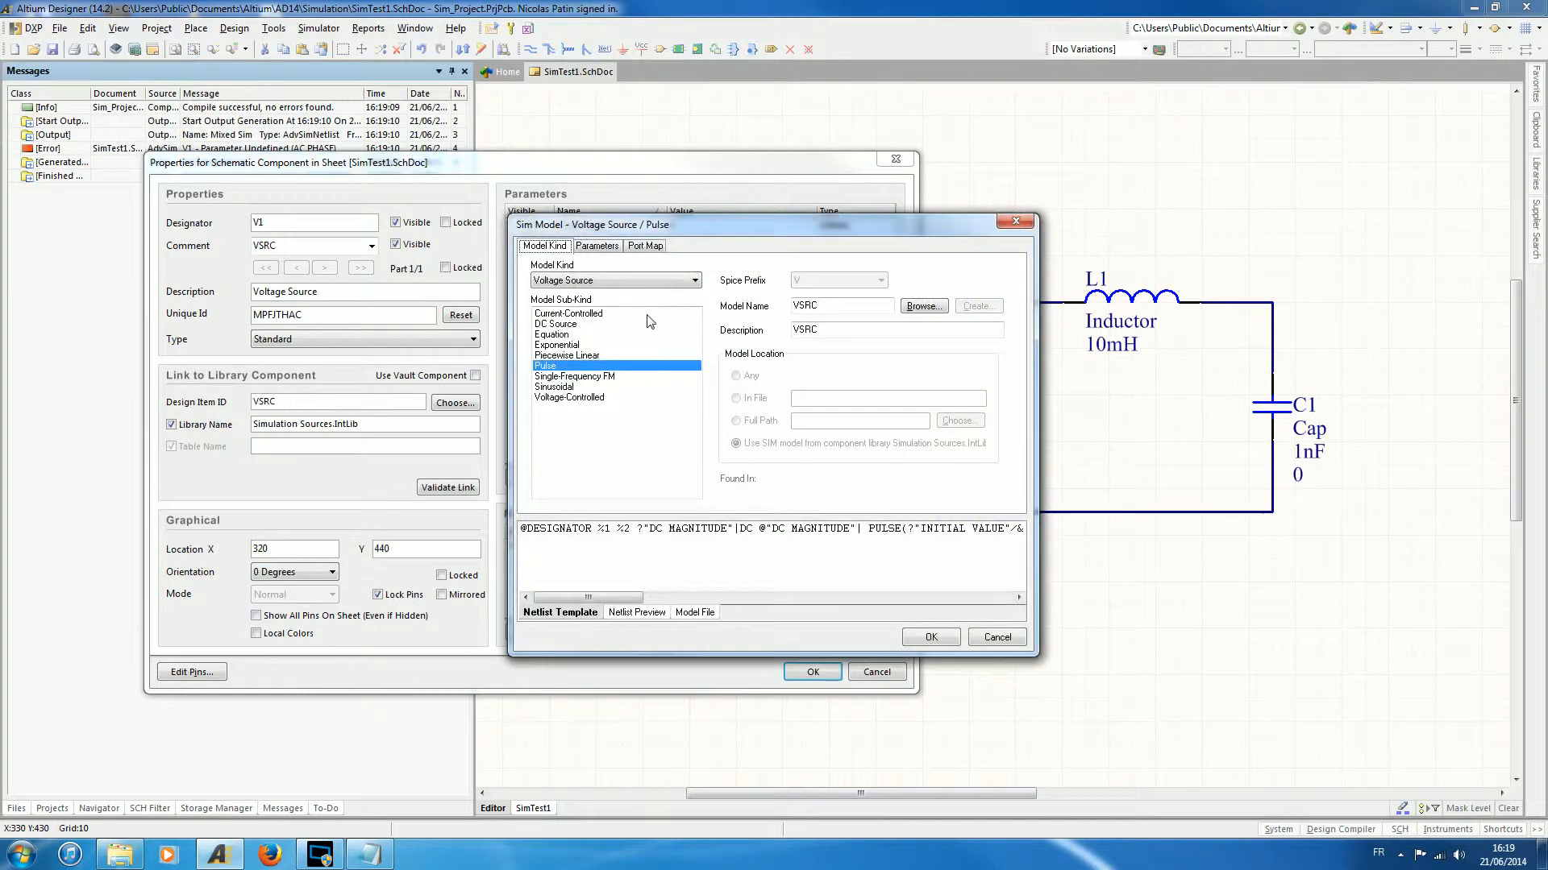
click(597, 245)
click(621, 320)
text(0)
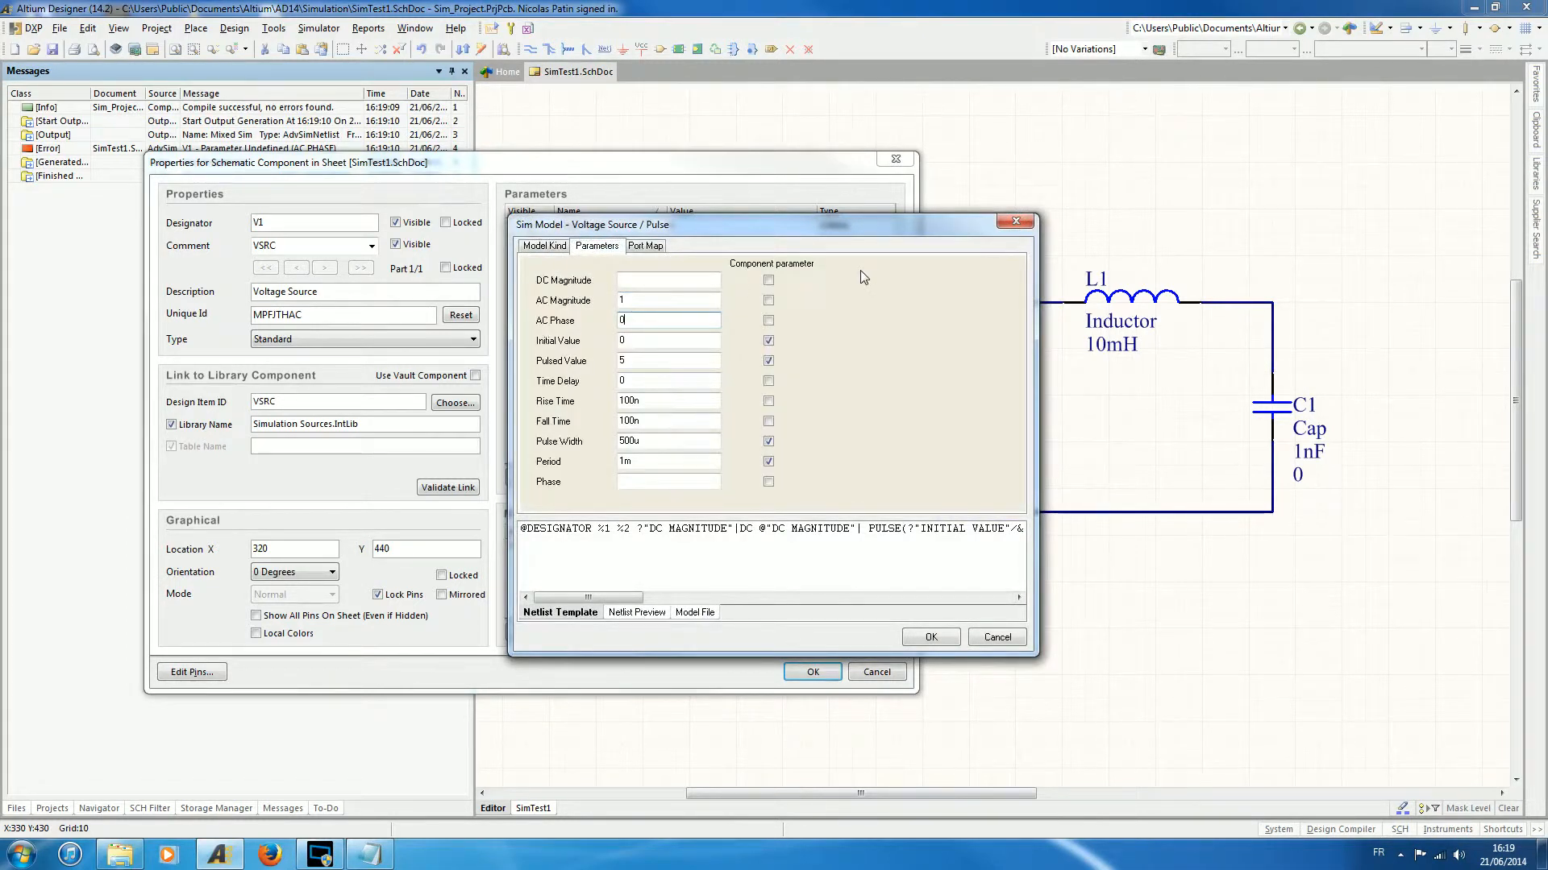
click(930, 637)
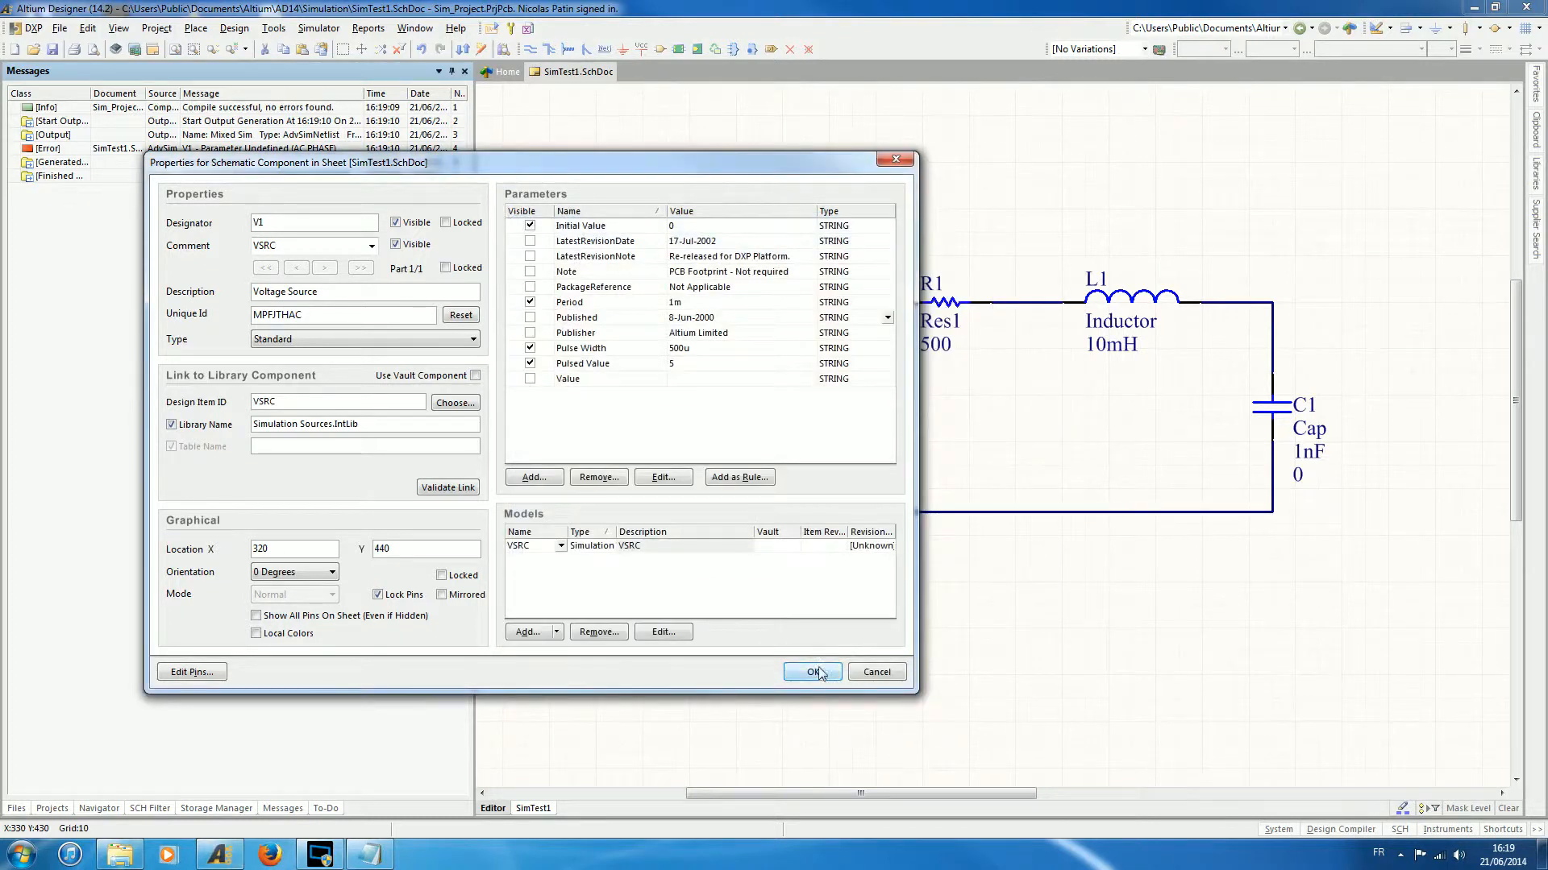
click(813, 672)
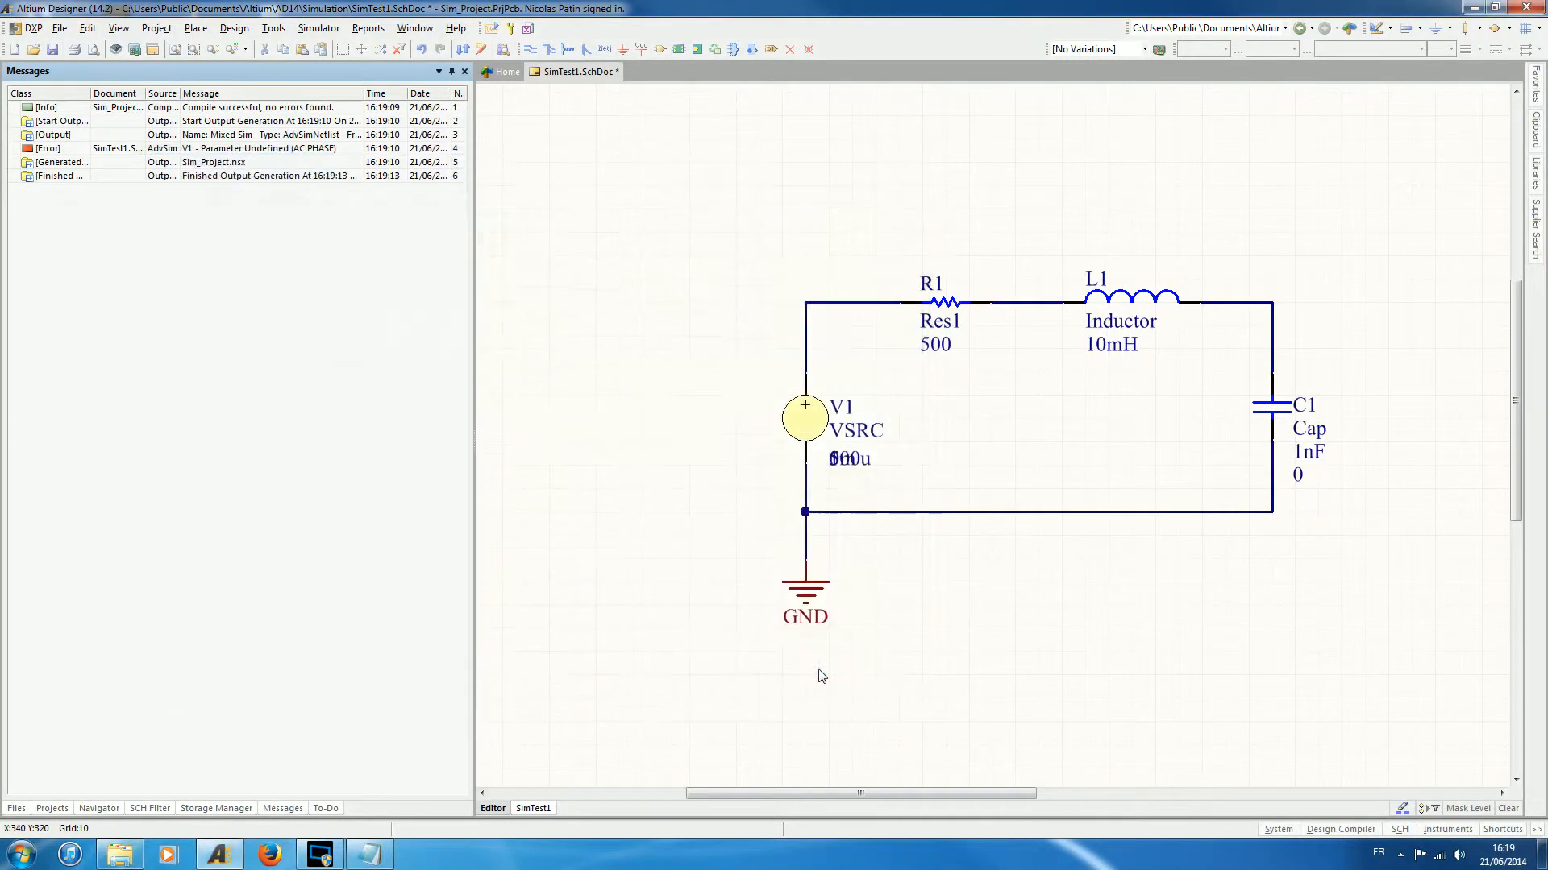
- Save the corrected schematic, rerun the mixed signal simulation and view the AC analysis chart
click(51, 50)
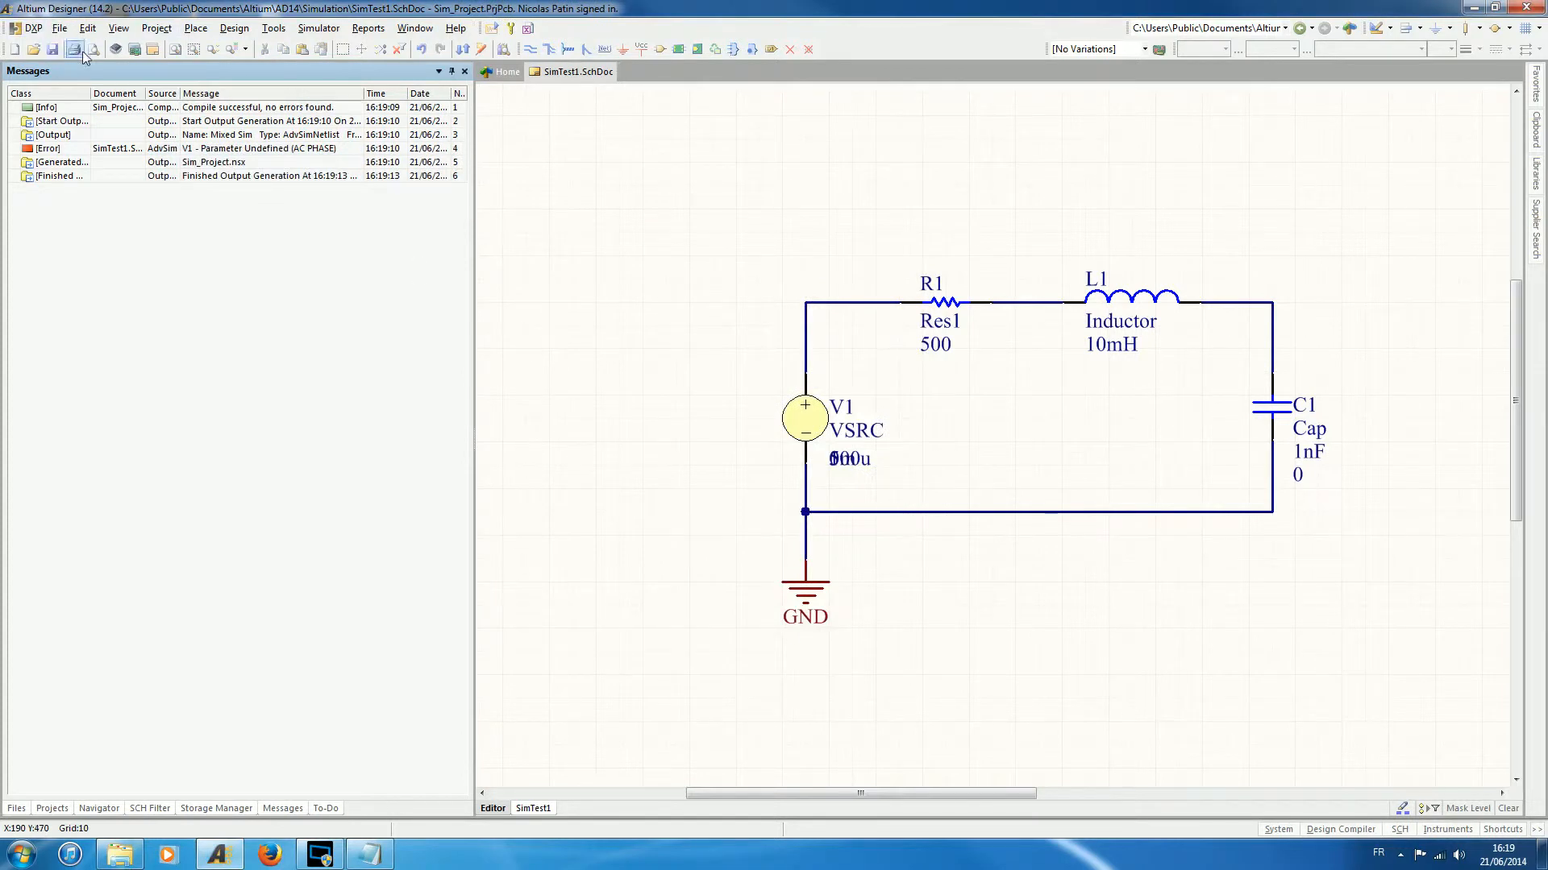
click(491, 27)
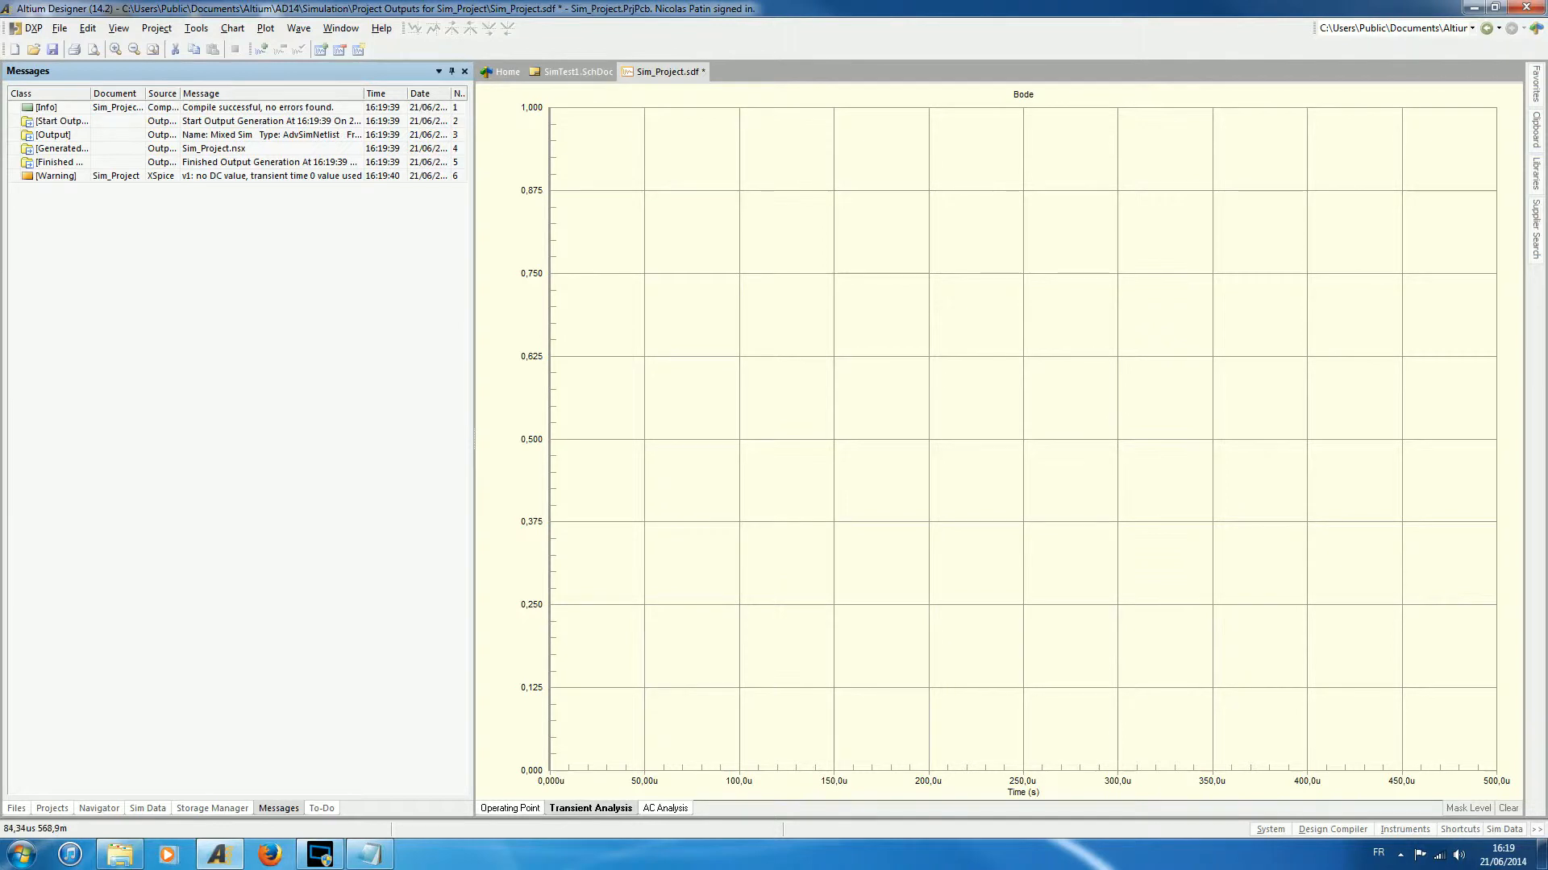
click(665, 808)
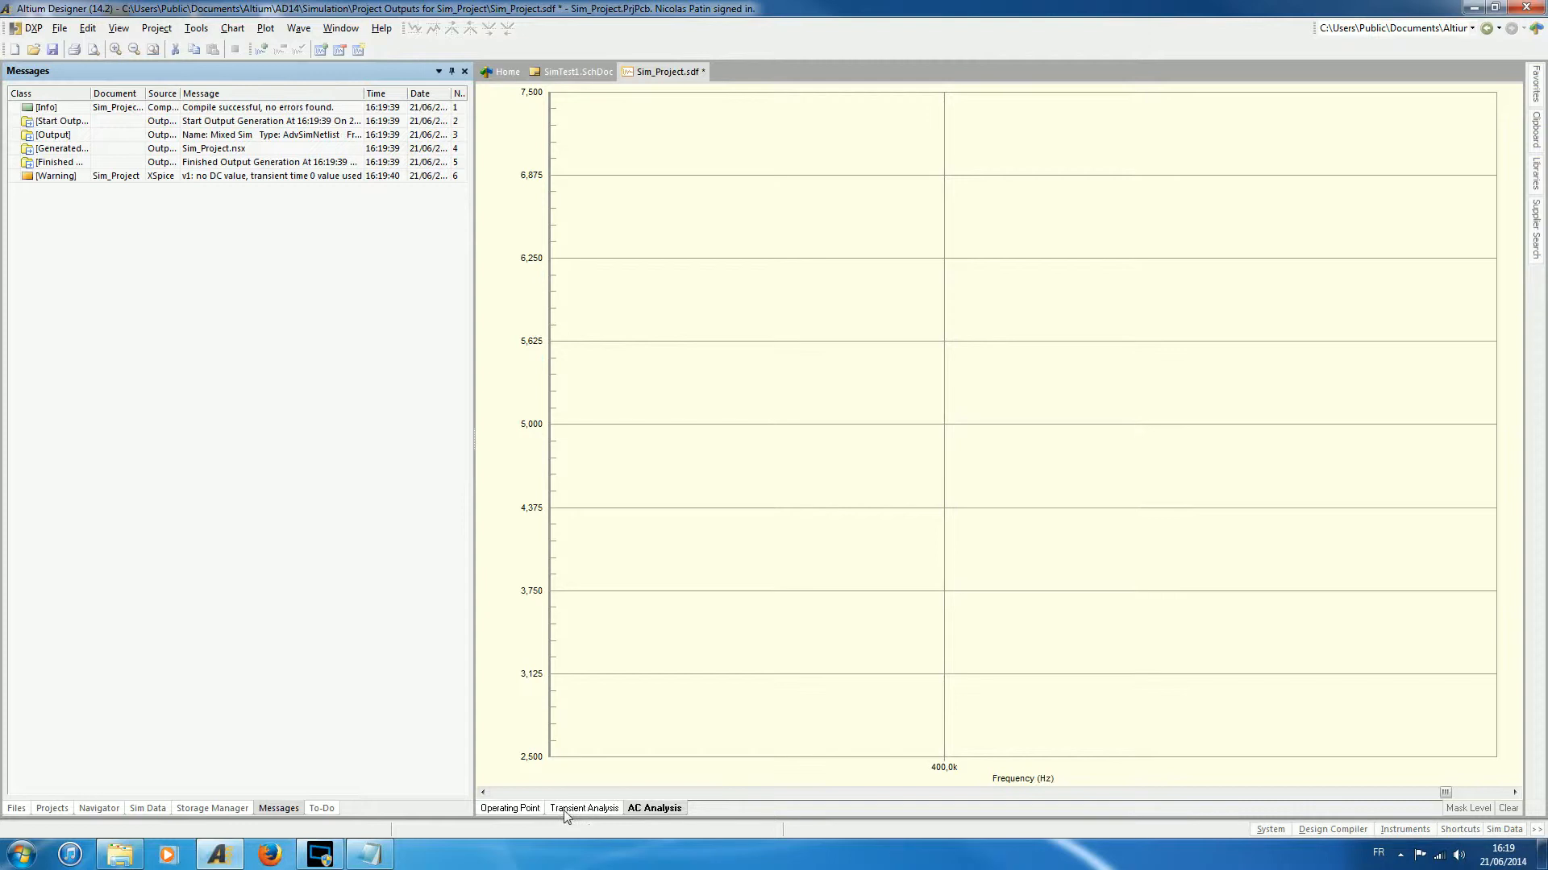
- Add the netc1_1 waveform to the transient analysis plot
click(588, 809)
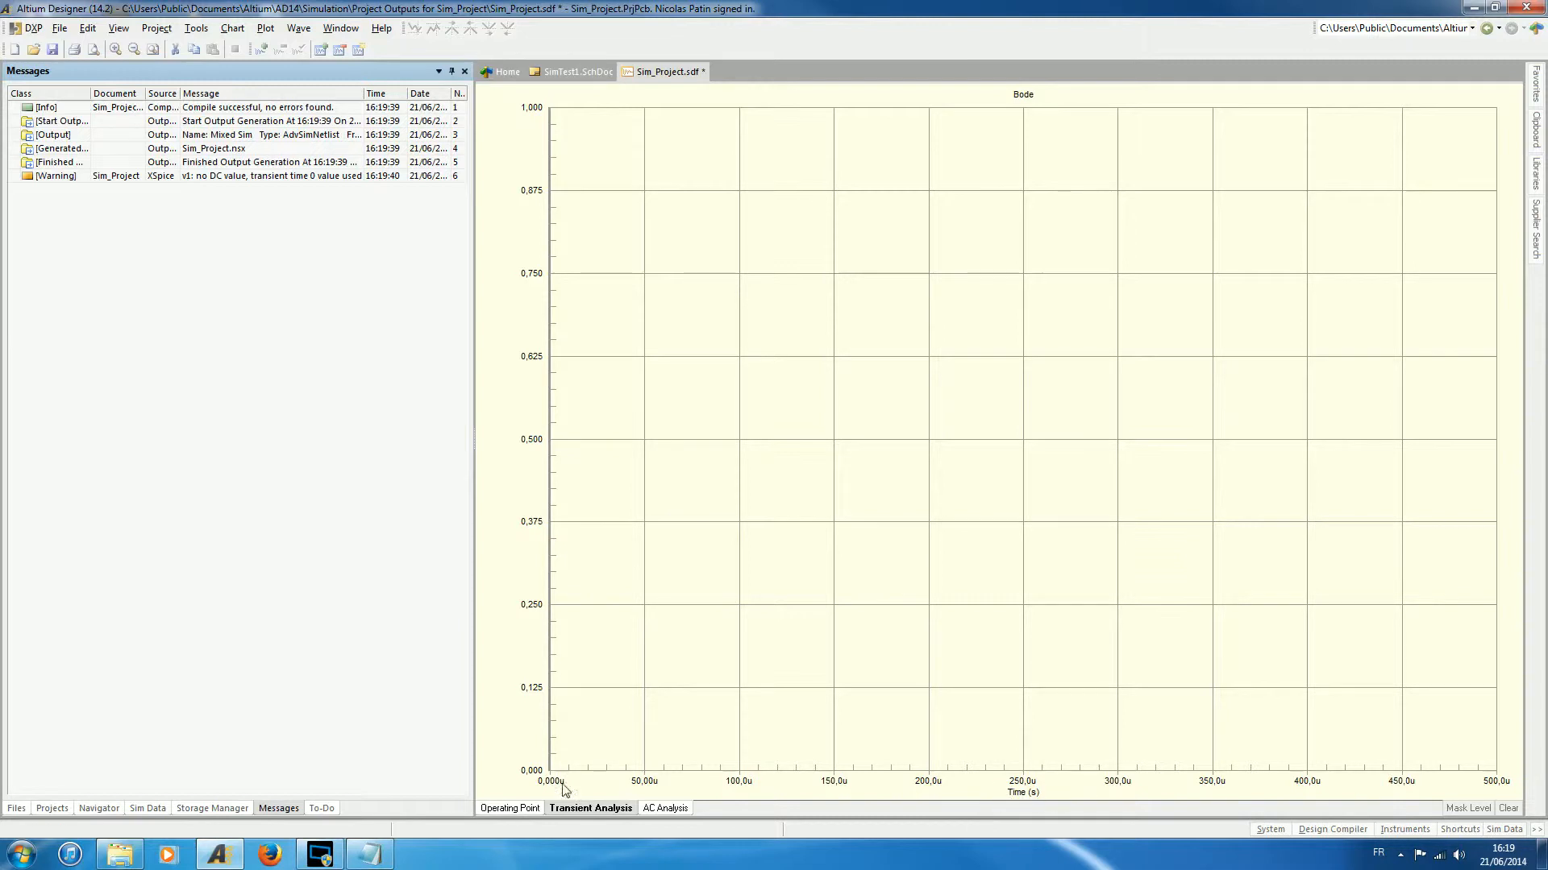
right_click(635, 392)
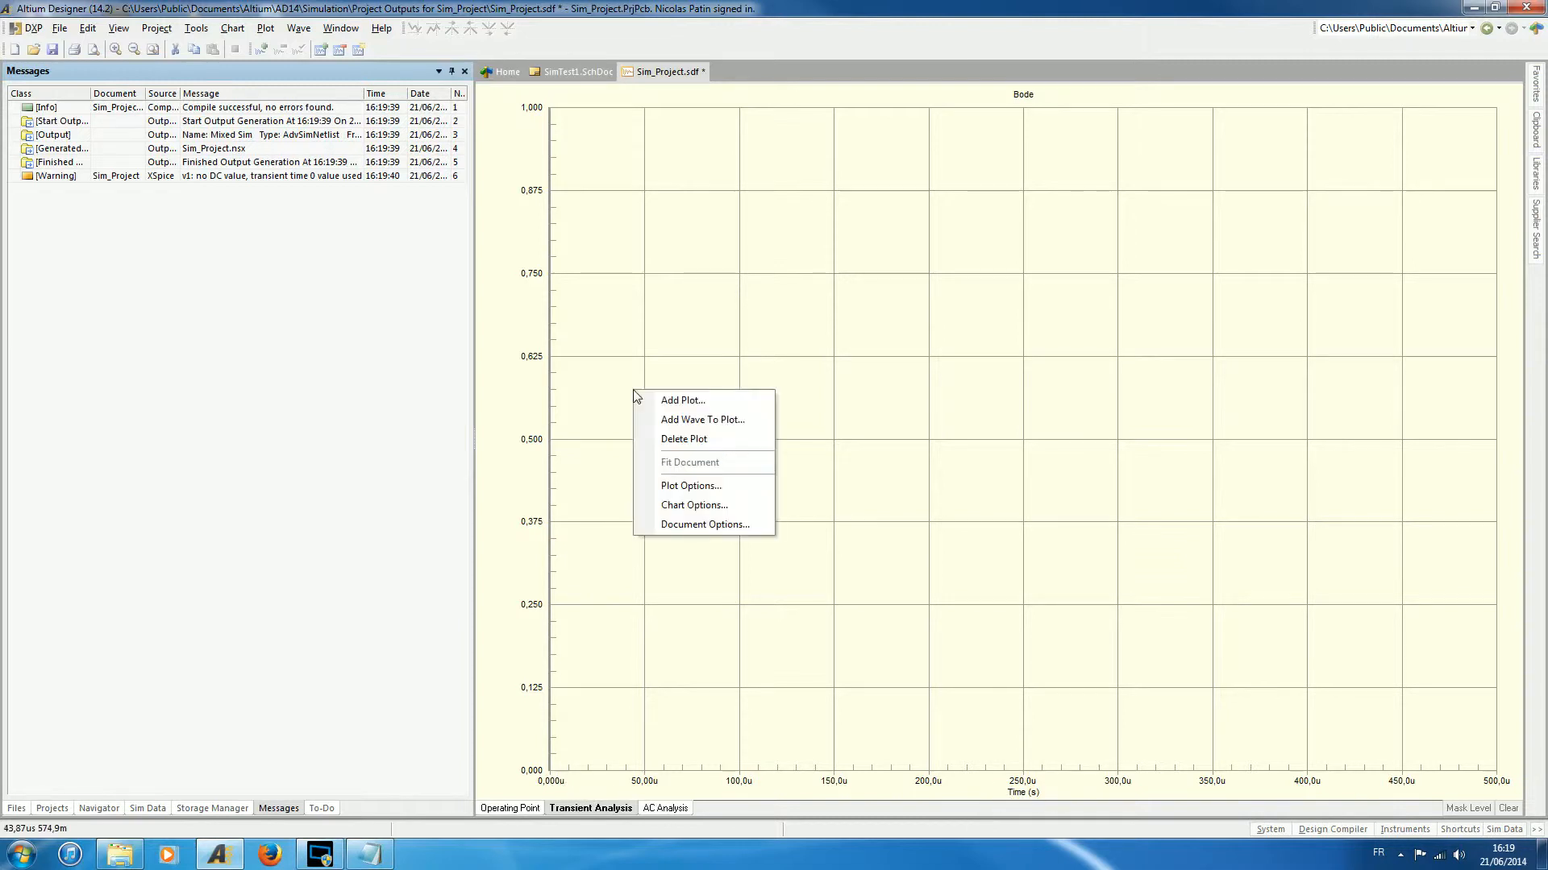
click(695, 421)
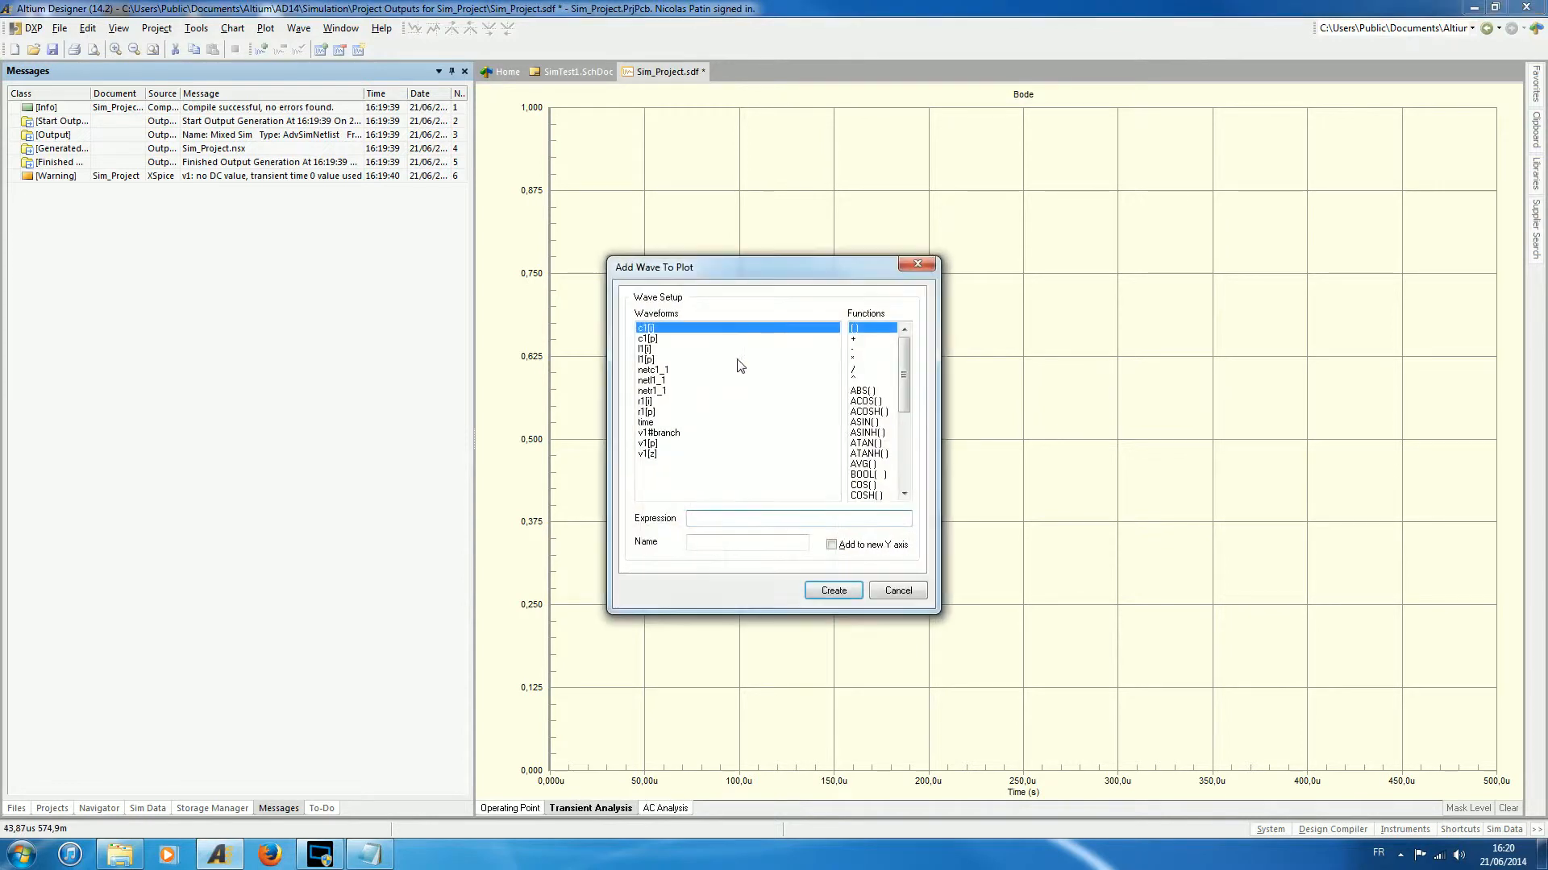
click(660, 371)
click(832, 591)
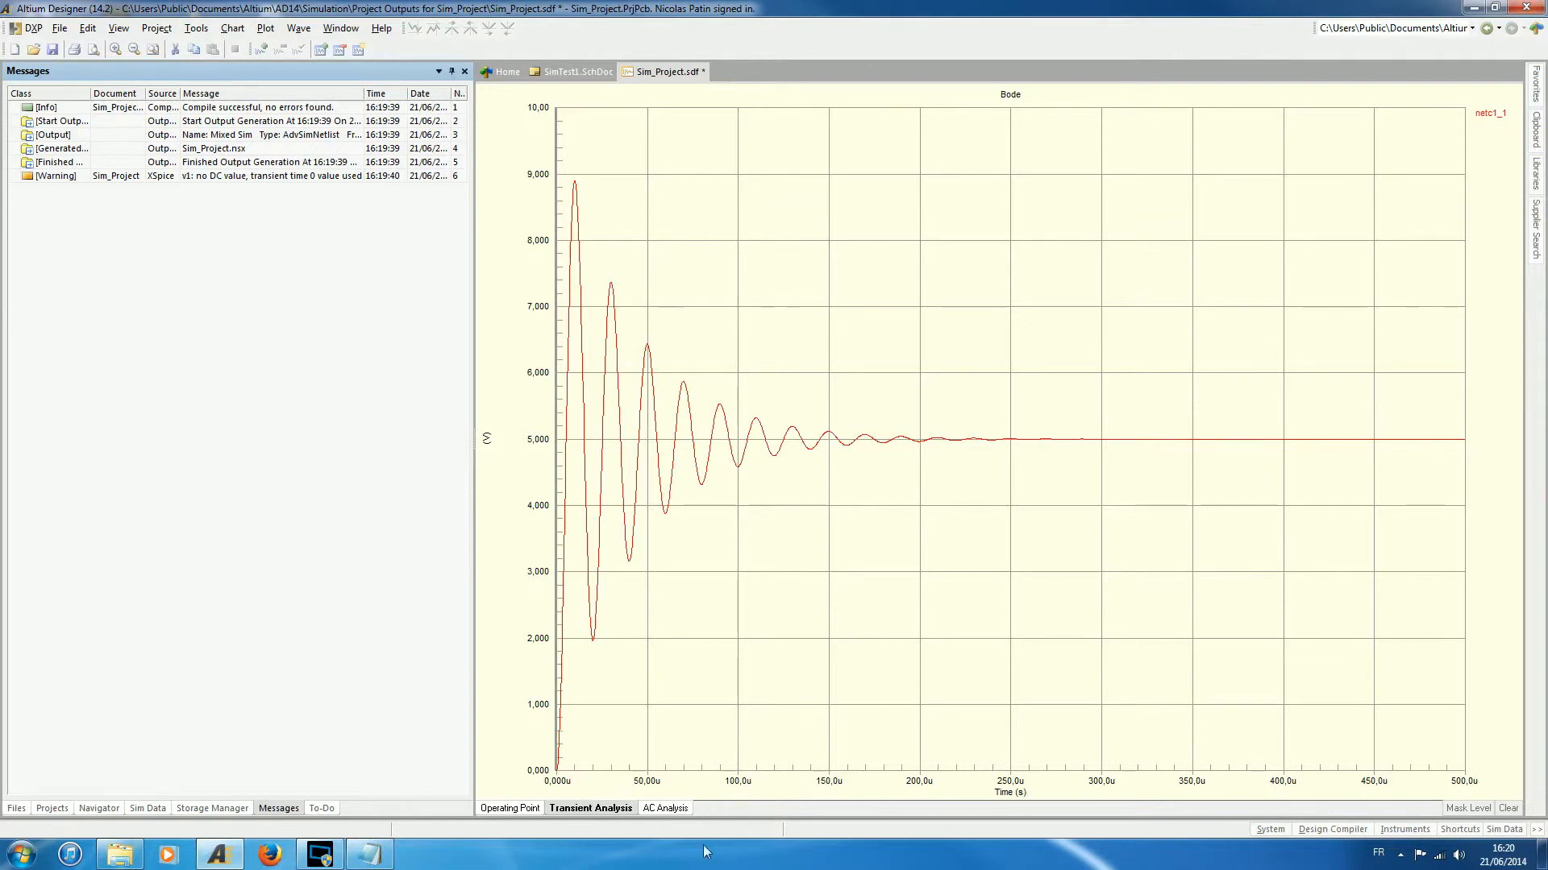
- Add the netc1_1 waveform as Magnitude to the AC analysis plot
click(664, 808)
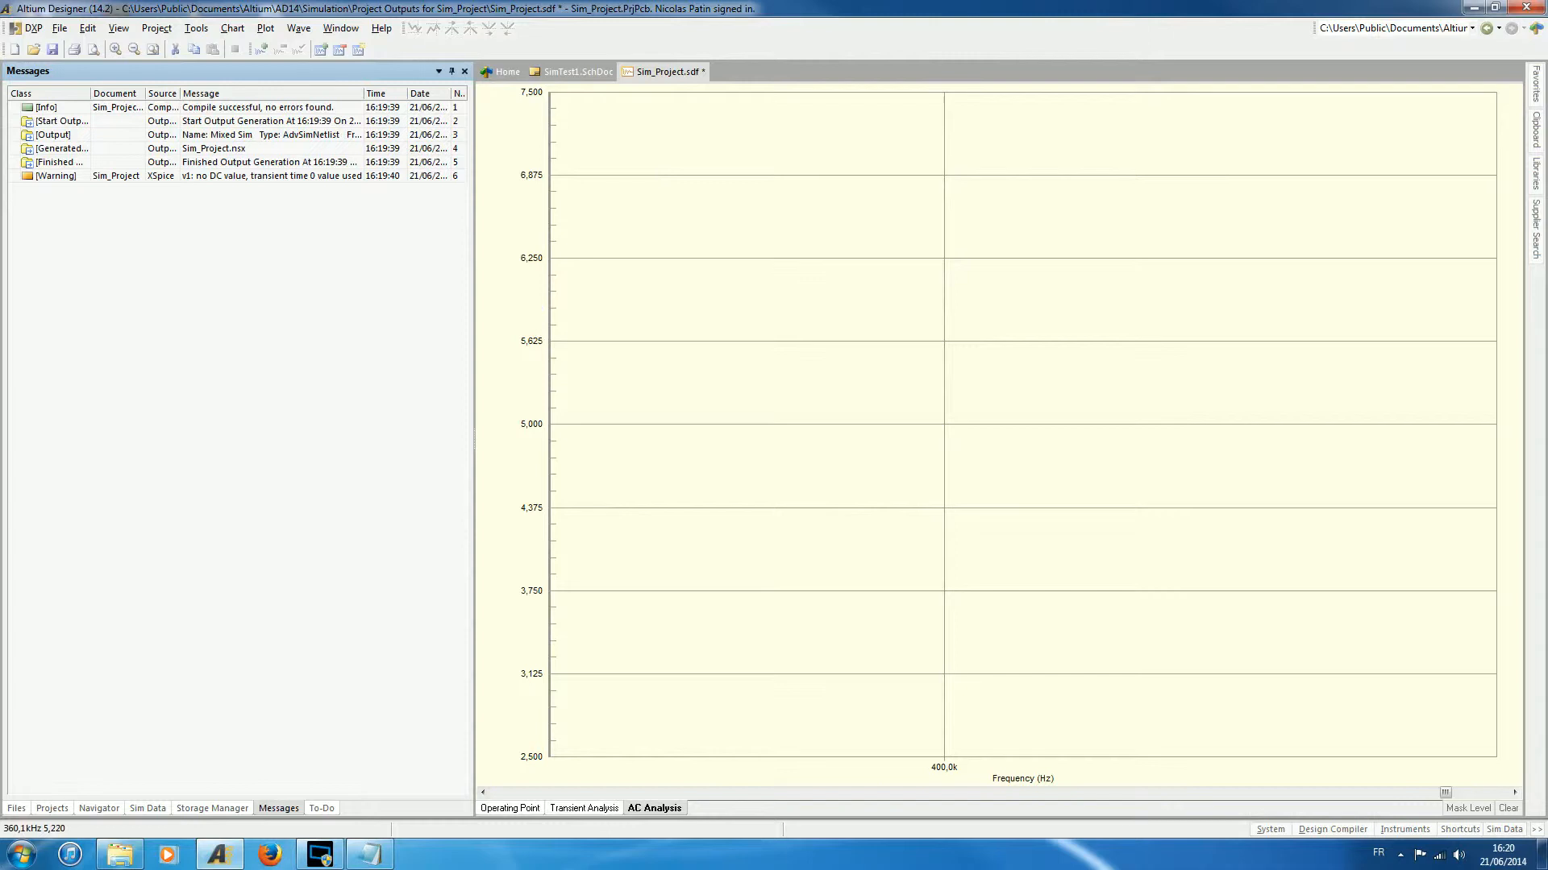
right_click(598, 395)
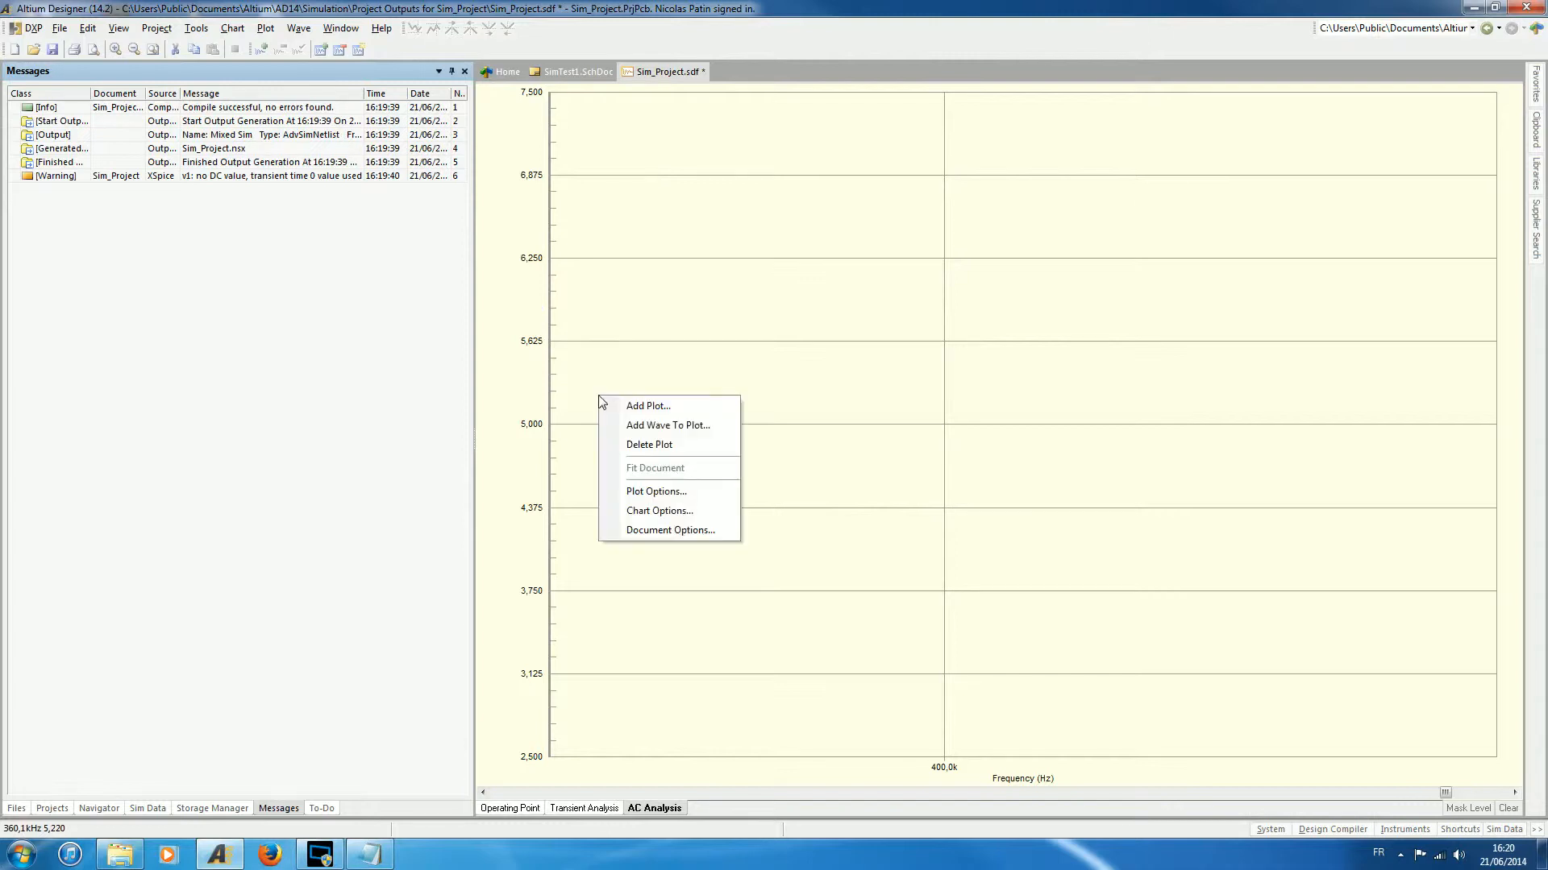
click(657, 426)
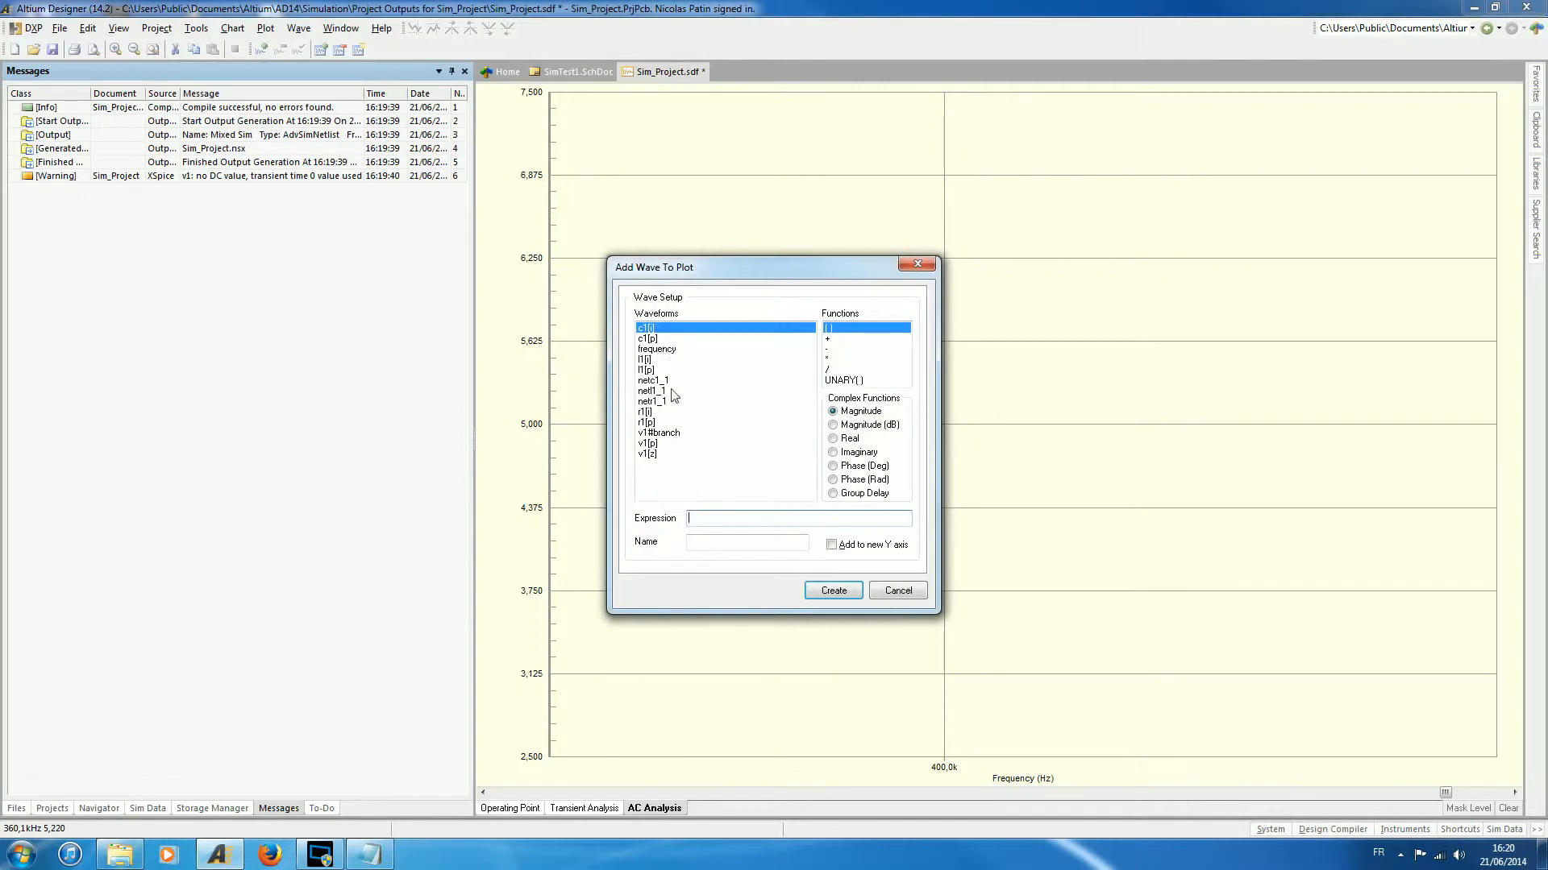
click(653, 380)
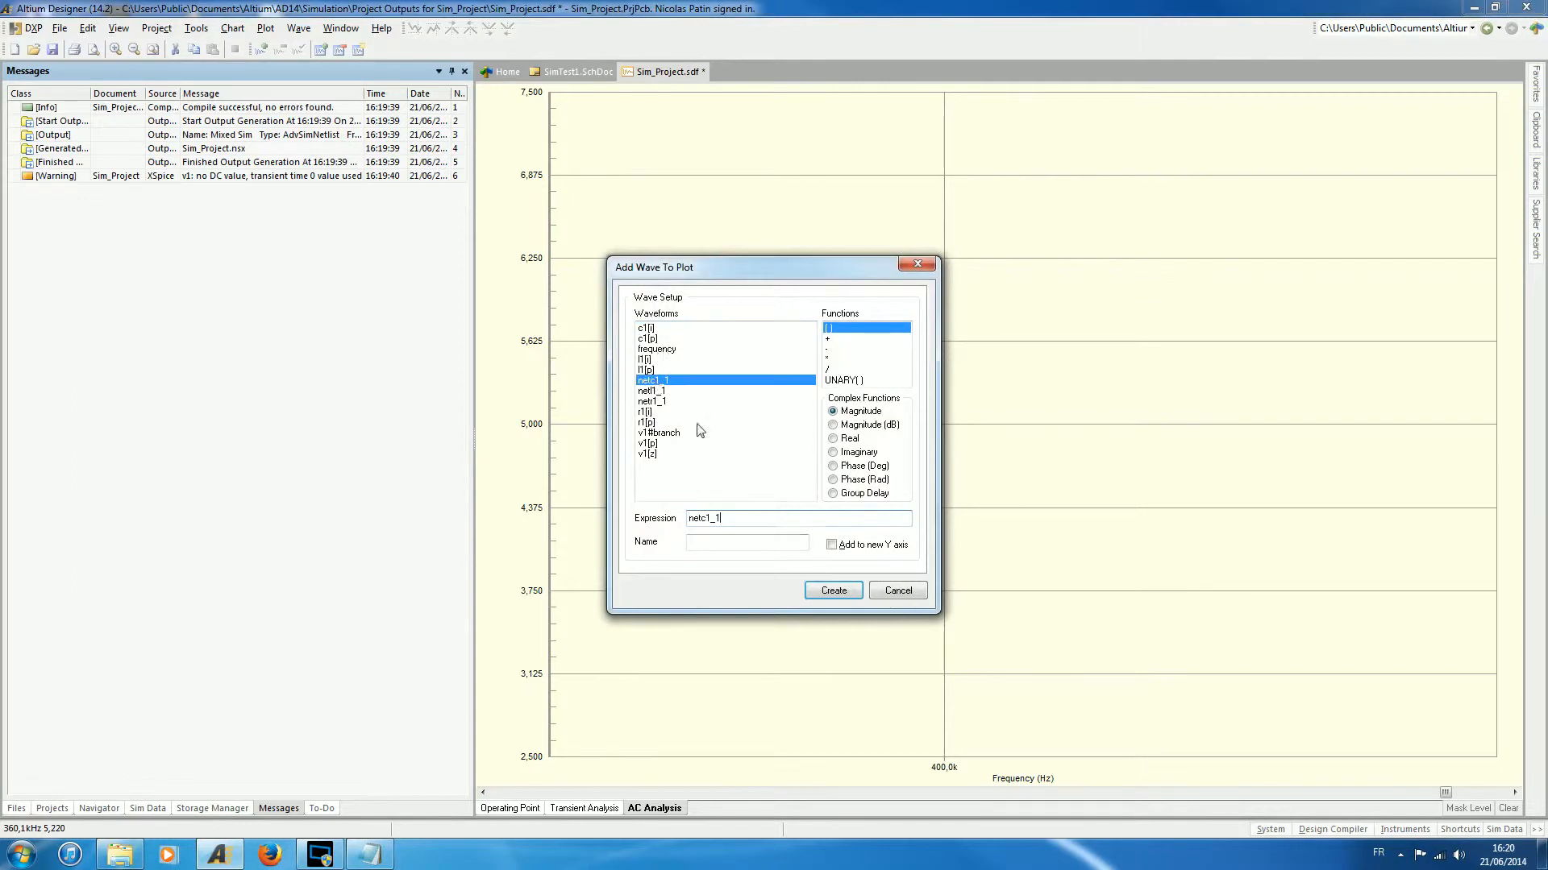
click(840, 597)
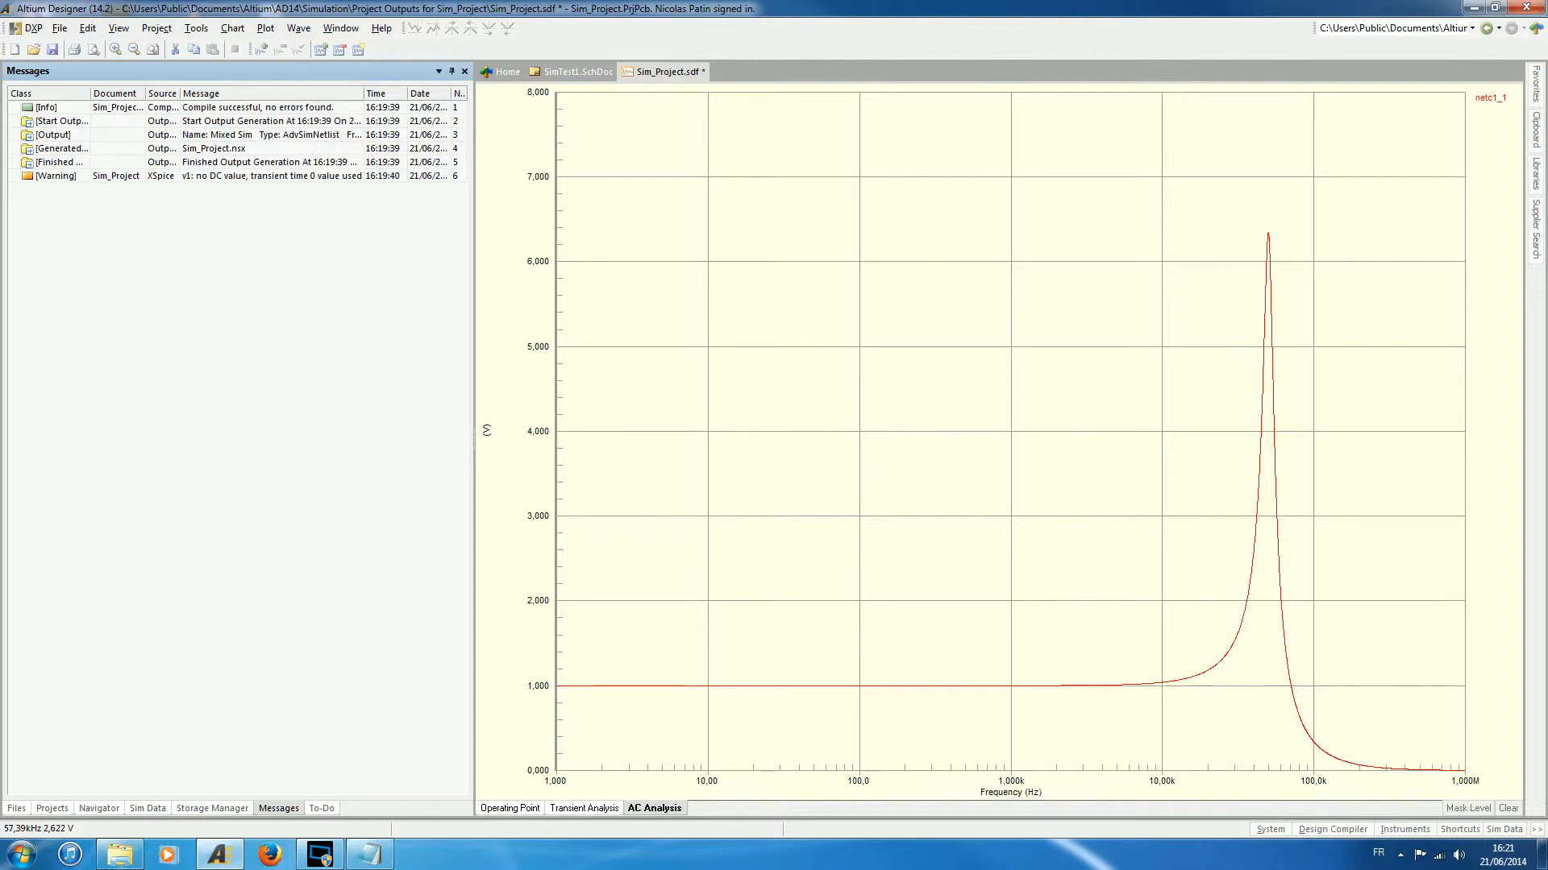
- Review the transient response and delete the existing plot from the AC analysis chart
click(577, 809)
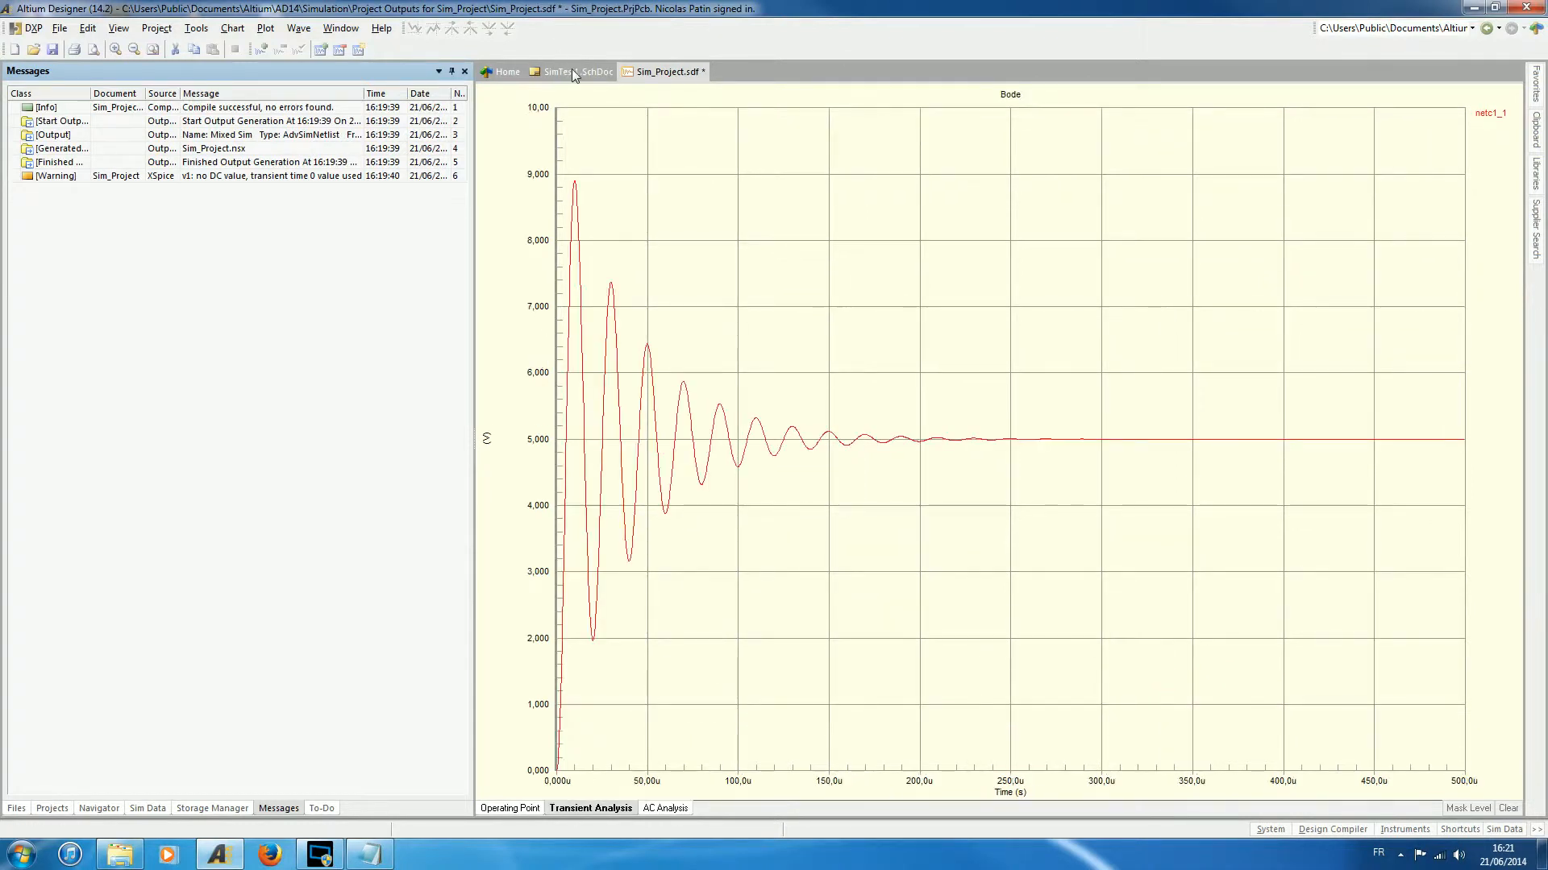
click(665, 809)
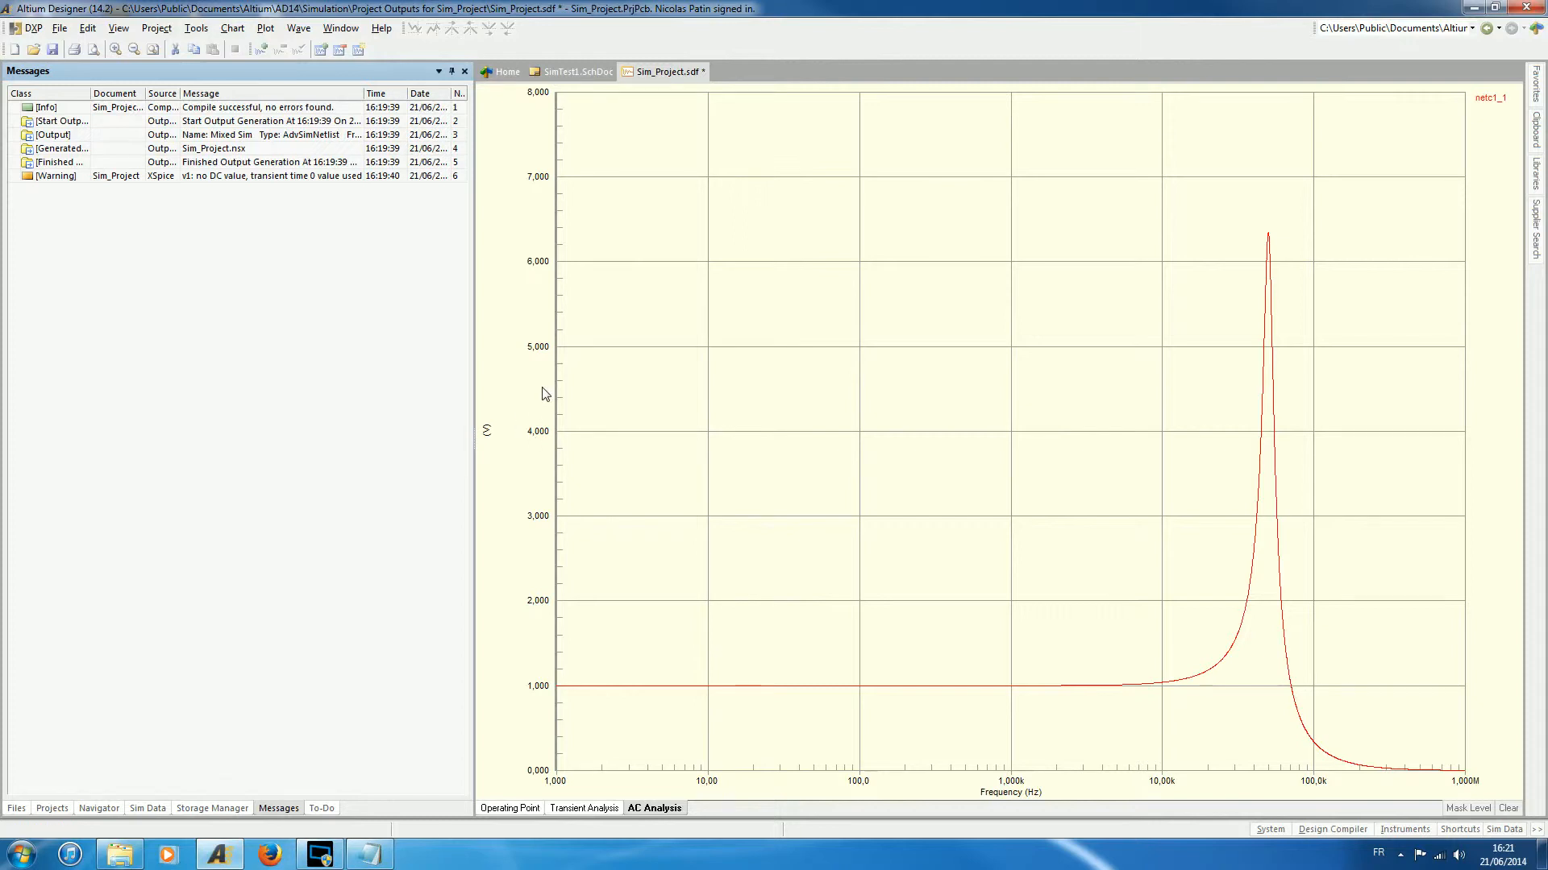
right_click(645, 386)
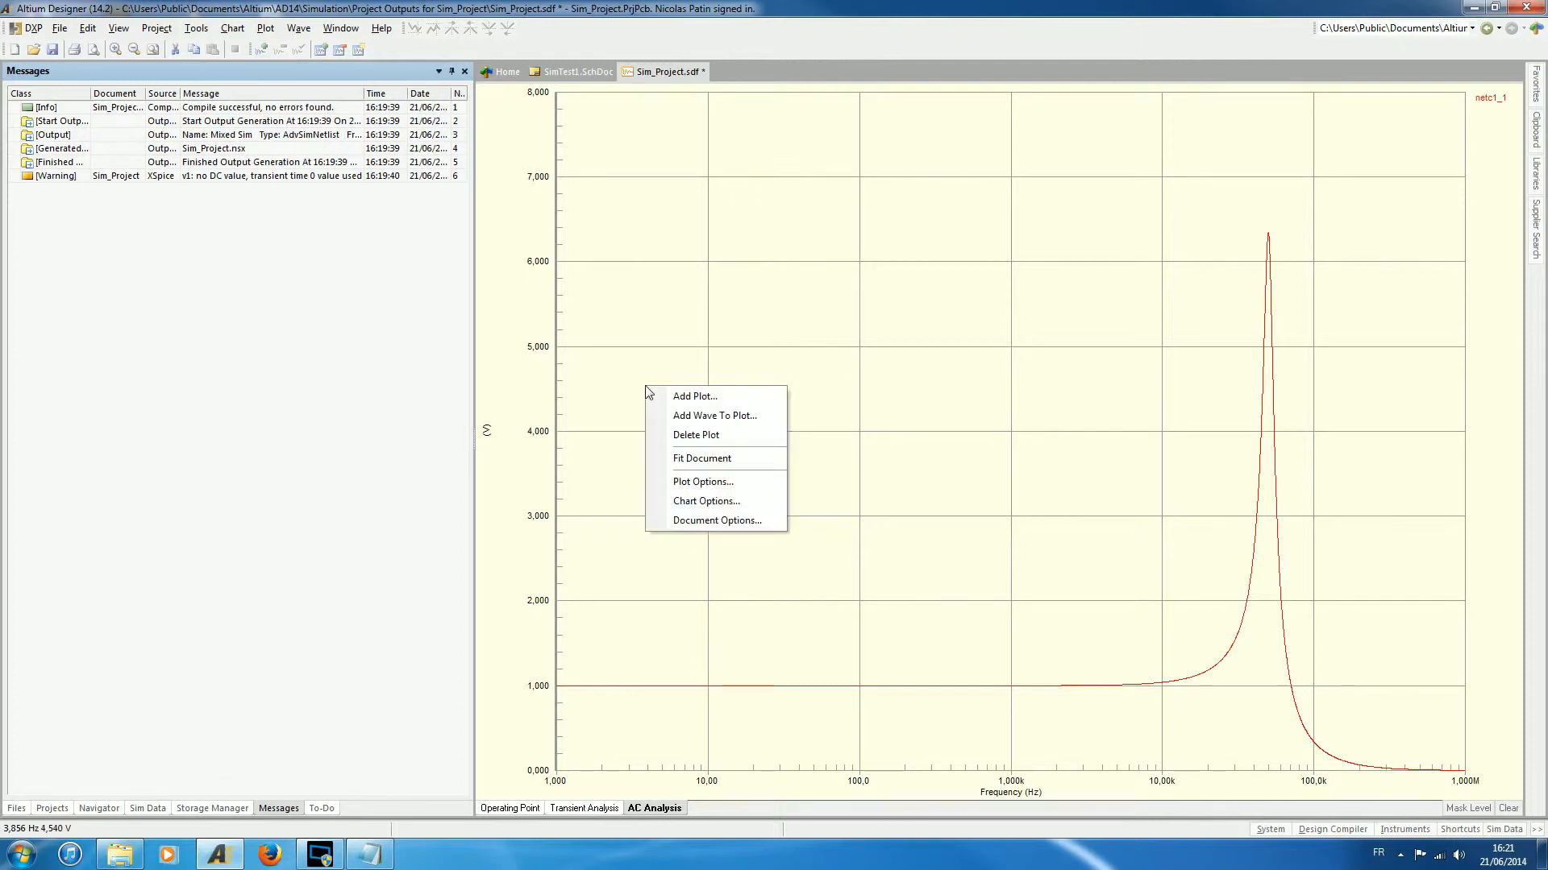
click(697, 434)
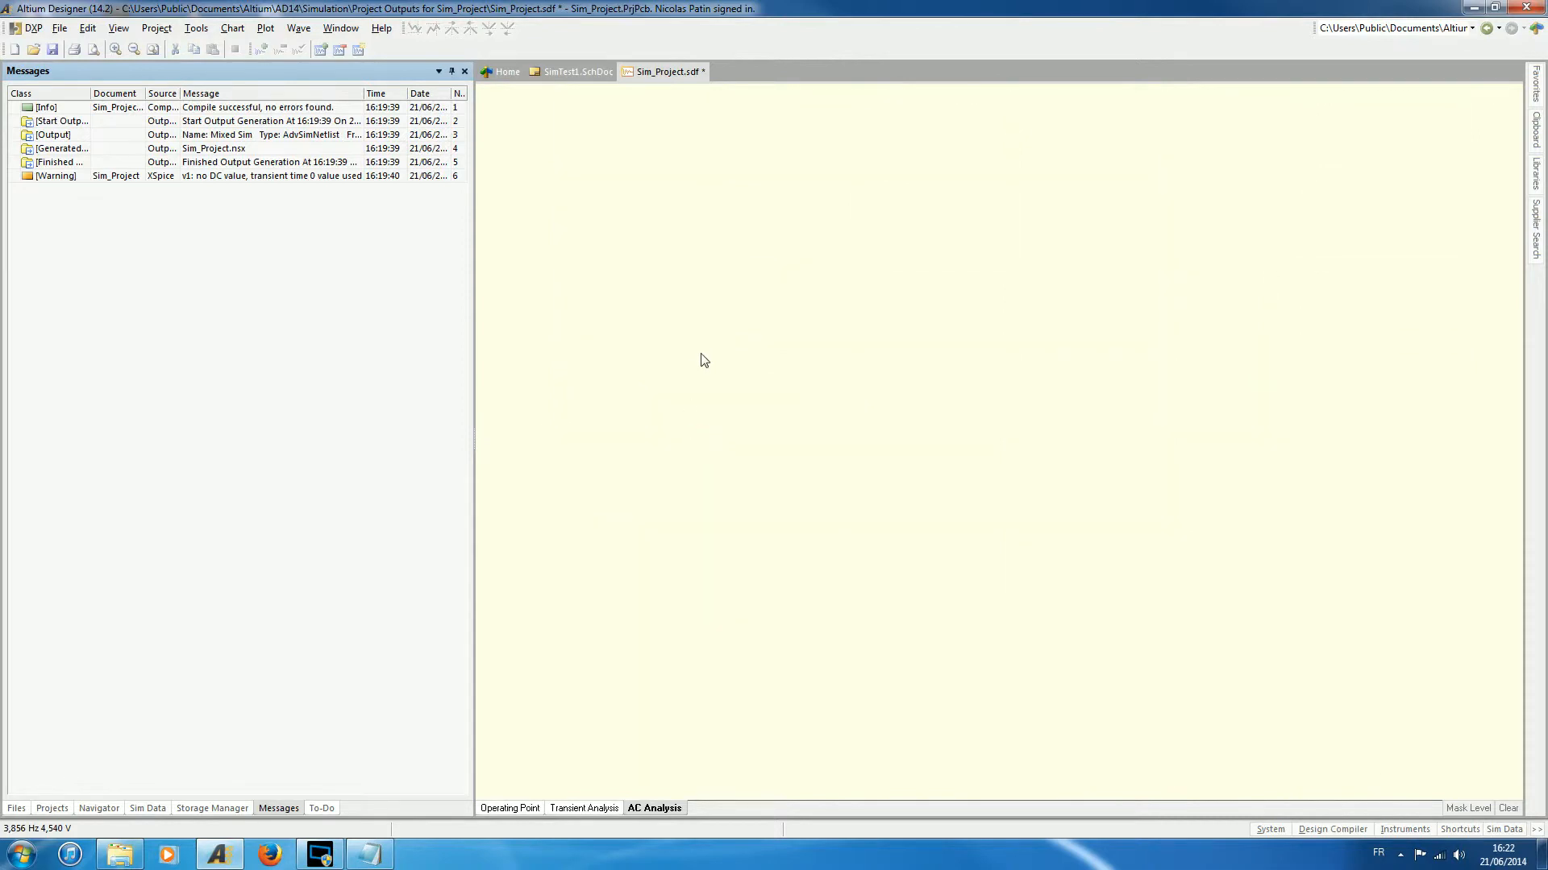
- Start a new plot titled Bode in the empty AC analysis chart, keeping the default appearance
right_click(756, 306)
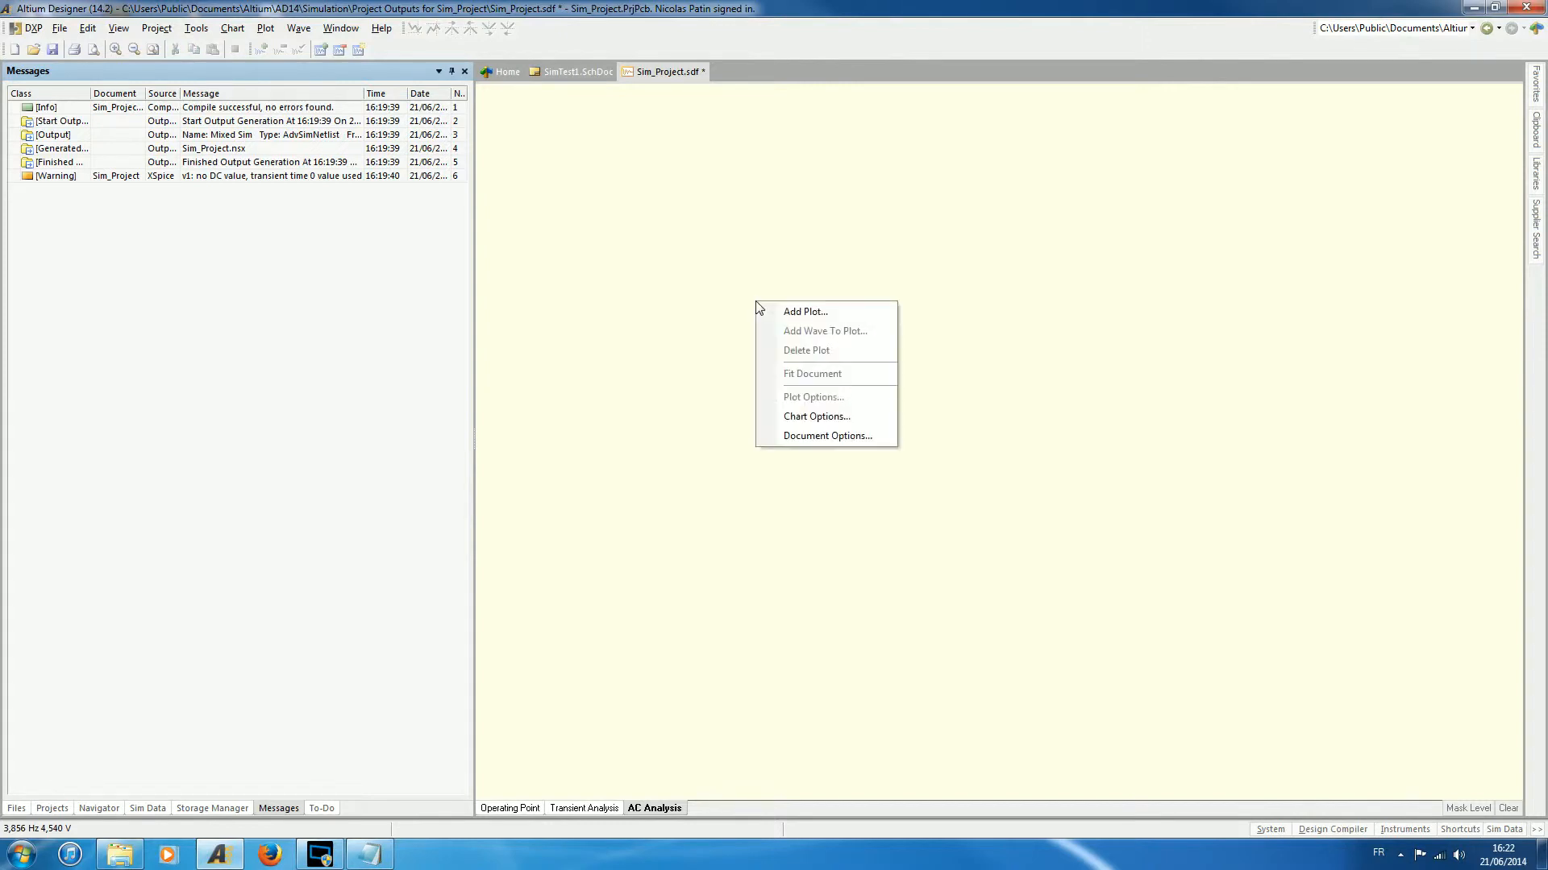
click(806, 314)
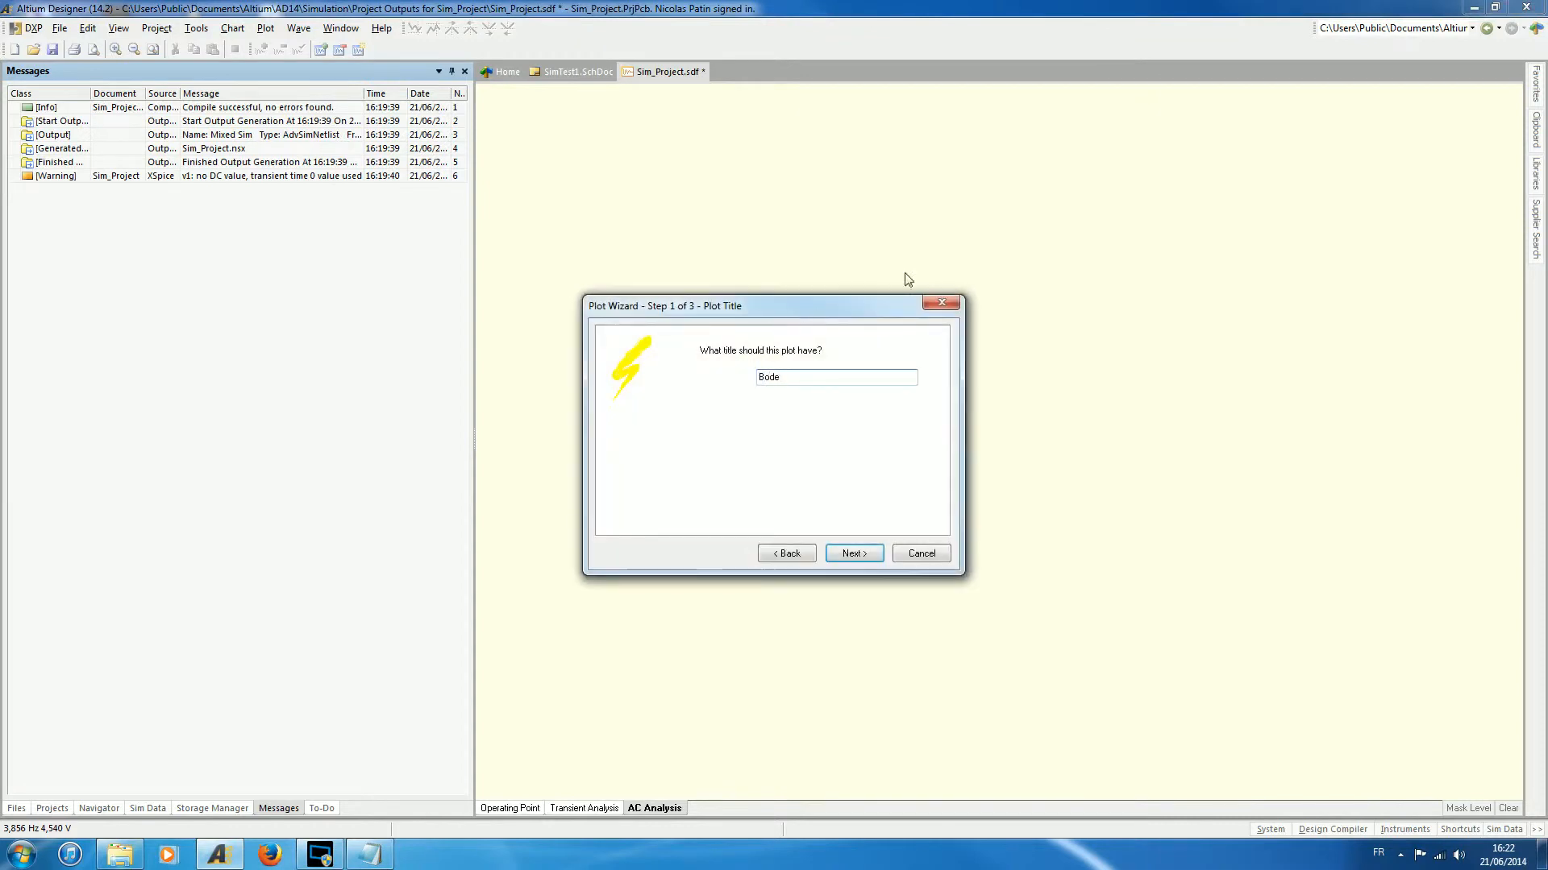
click(855, 555)
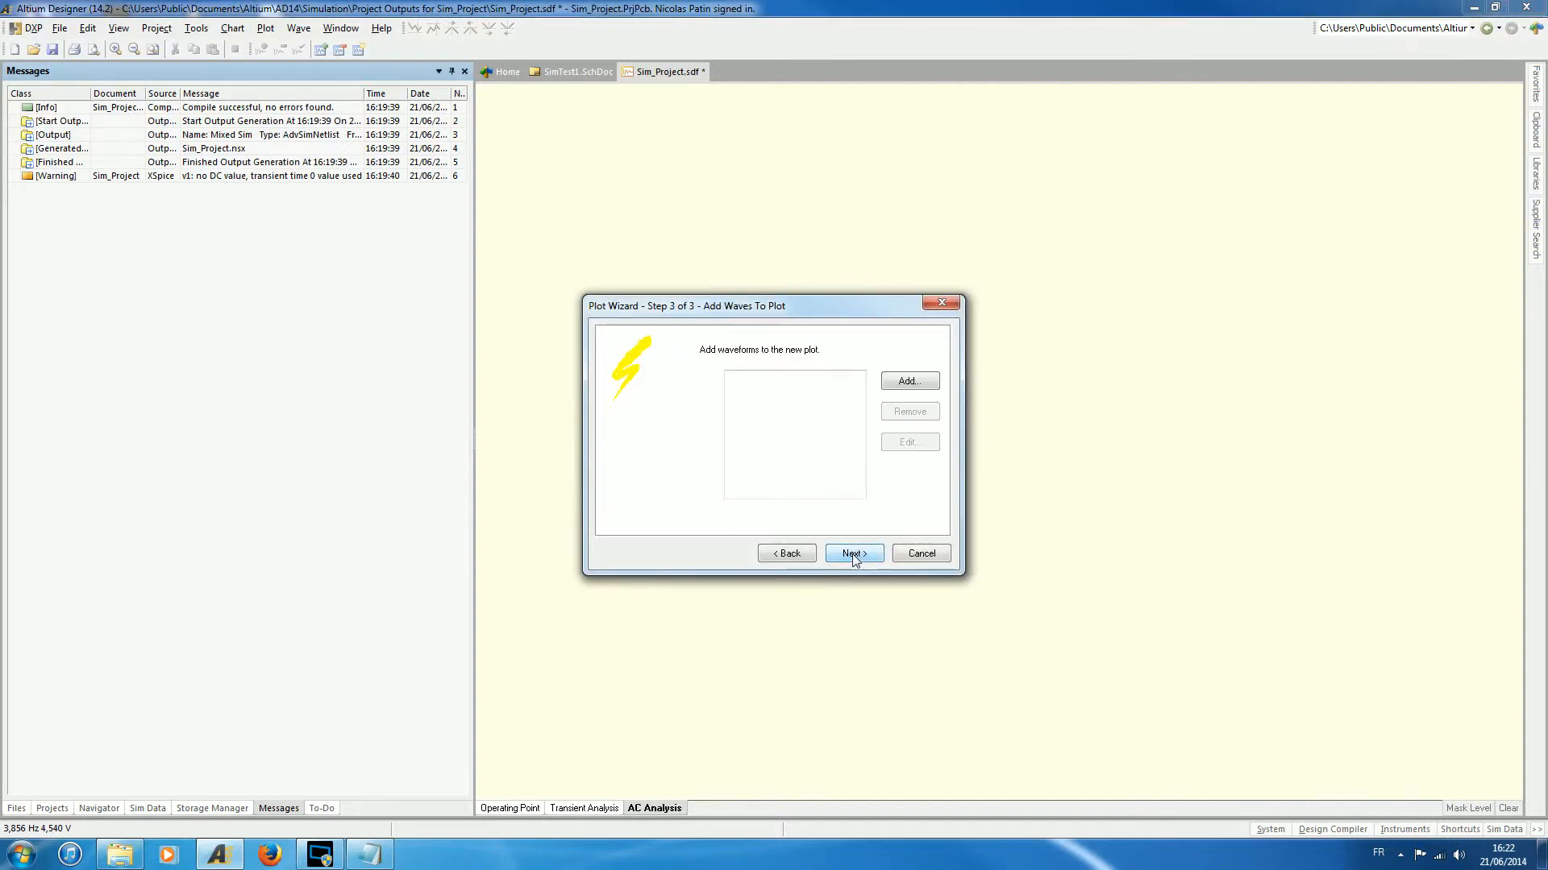
- Add netc1_1 as Magnitude (dB) to the Bode plot and complete the plot wizard
click(915, 387)
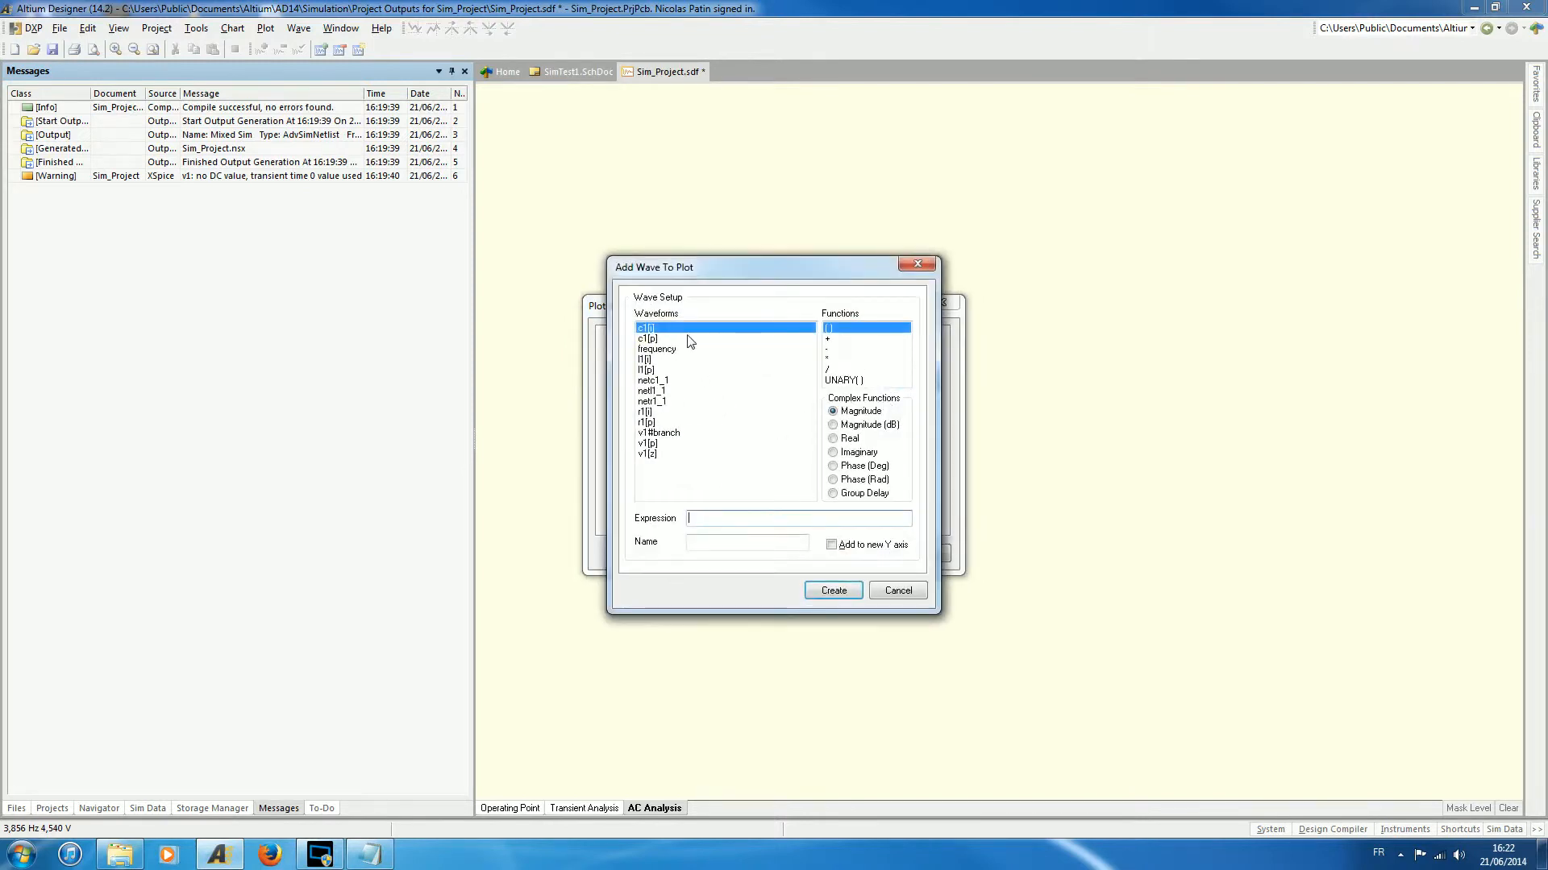
click(675, 381)
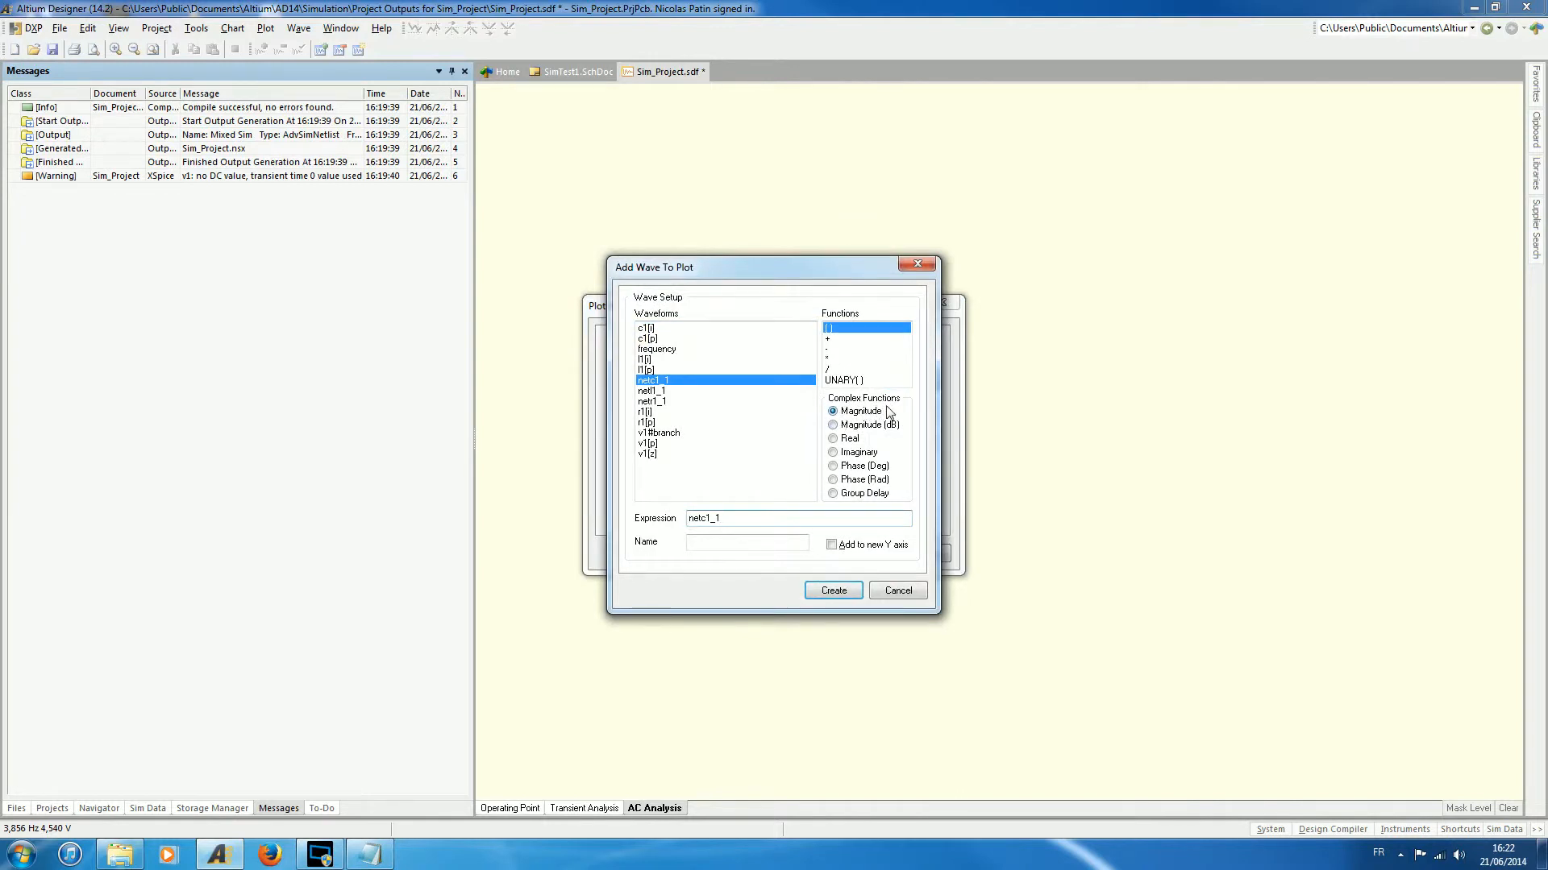
click(833, 425)
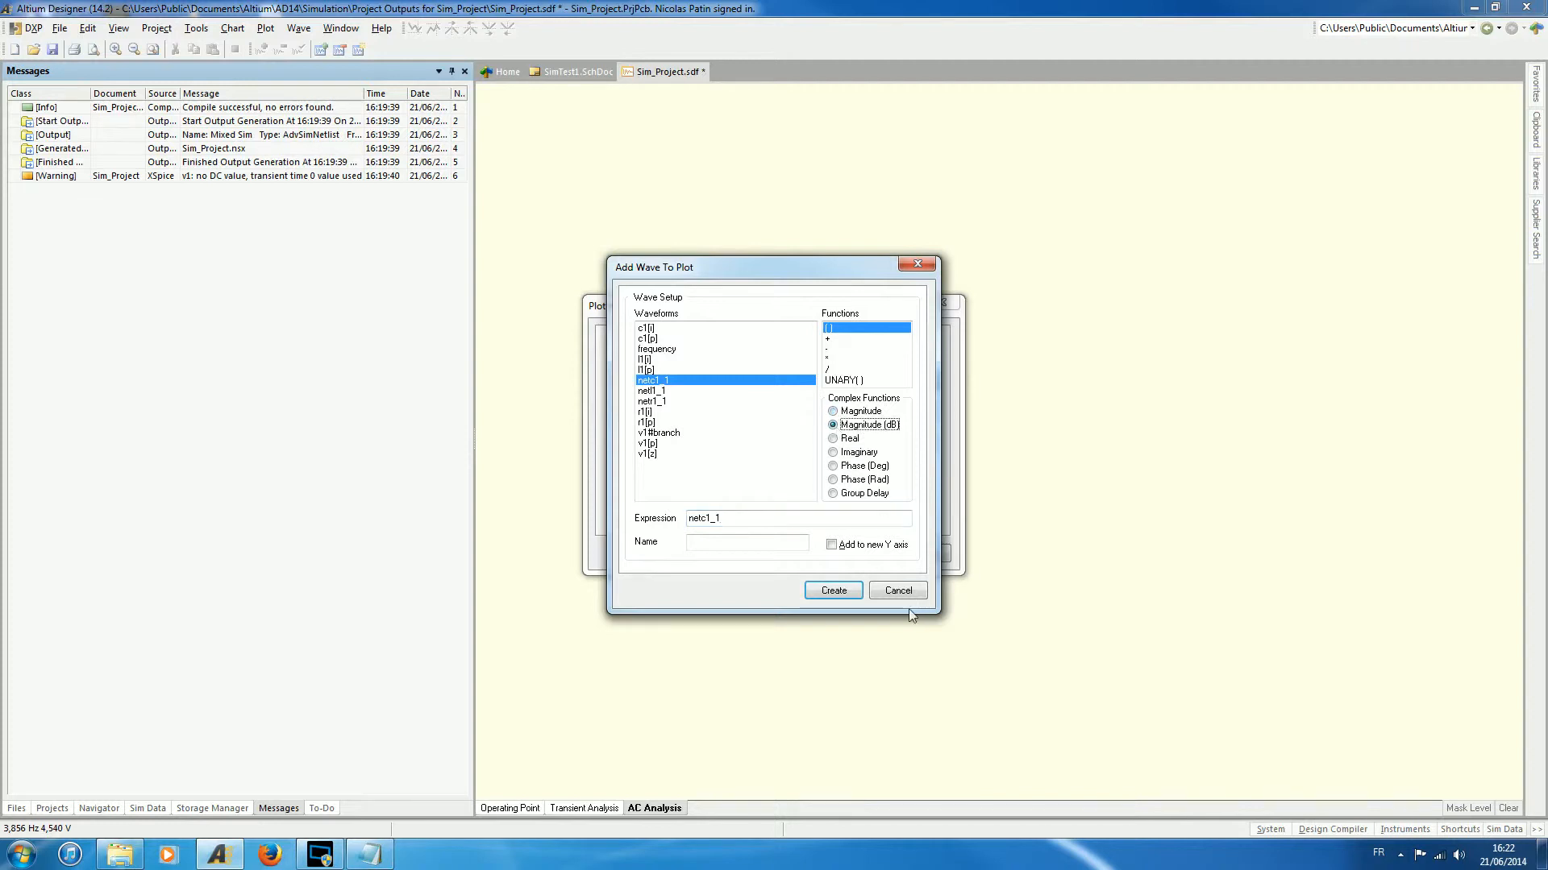
click(849, 590)
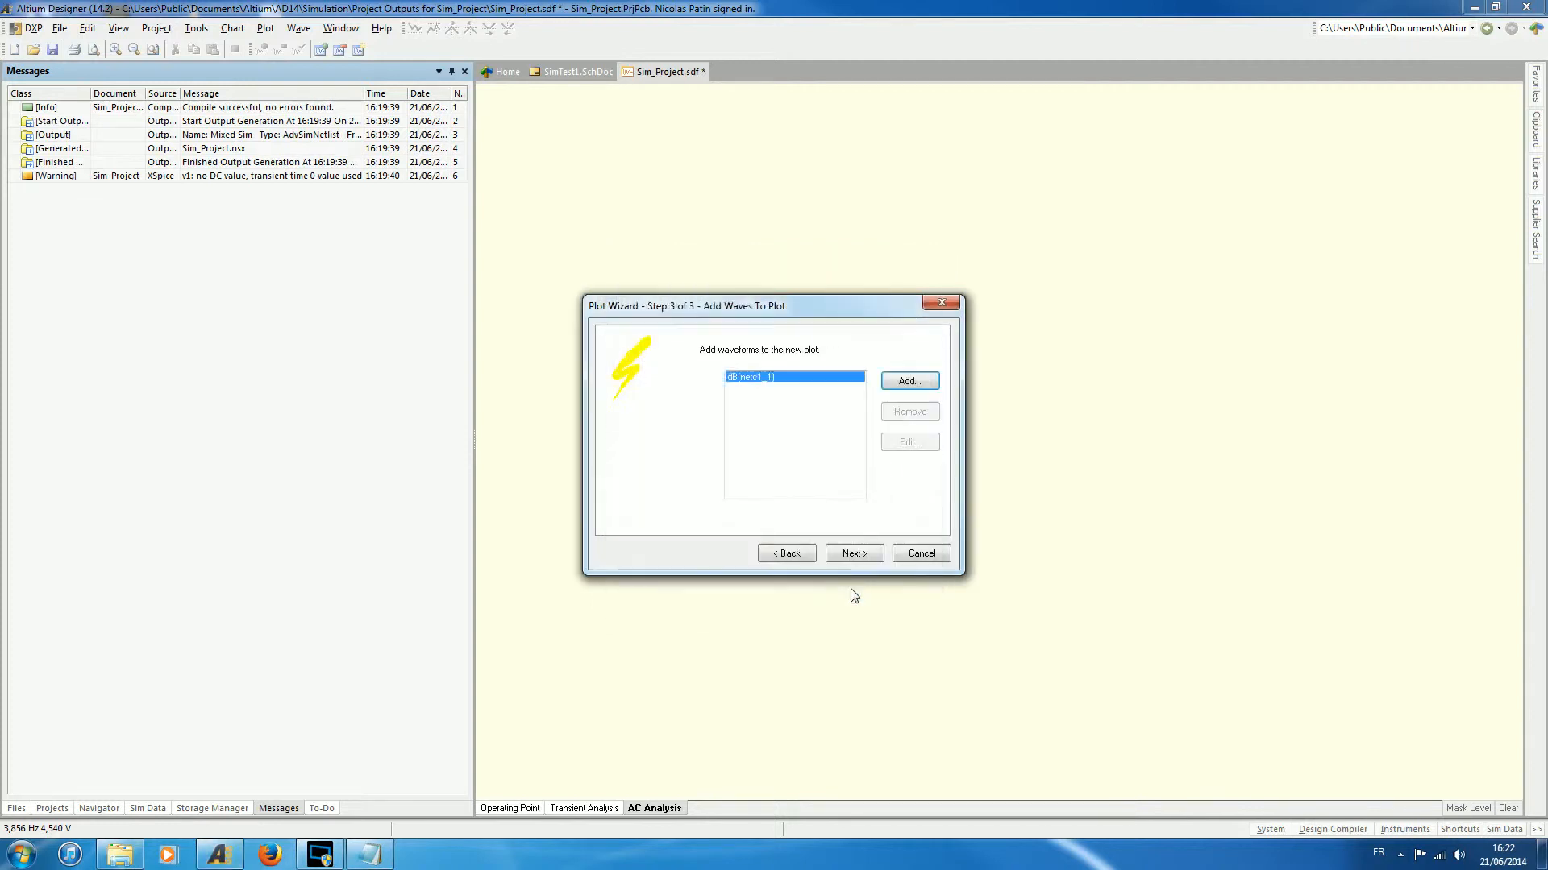
click(865, 554)
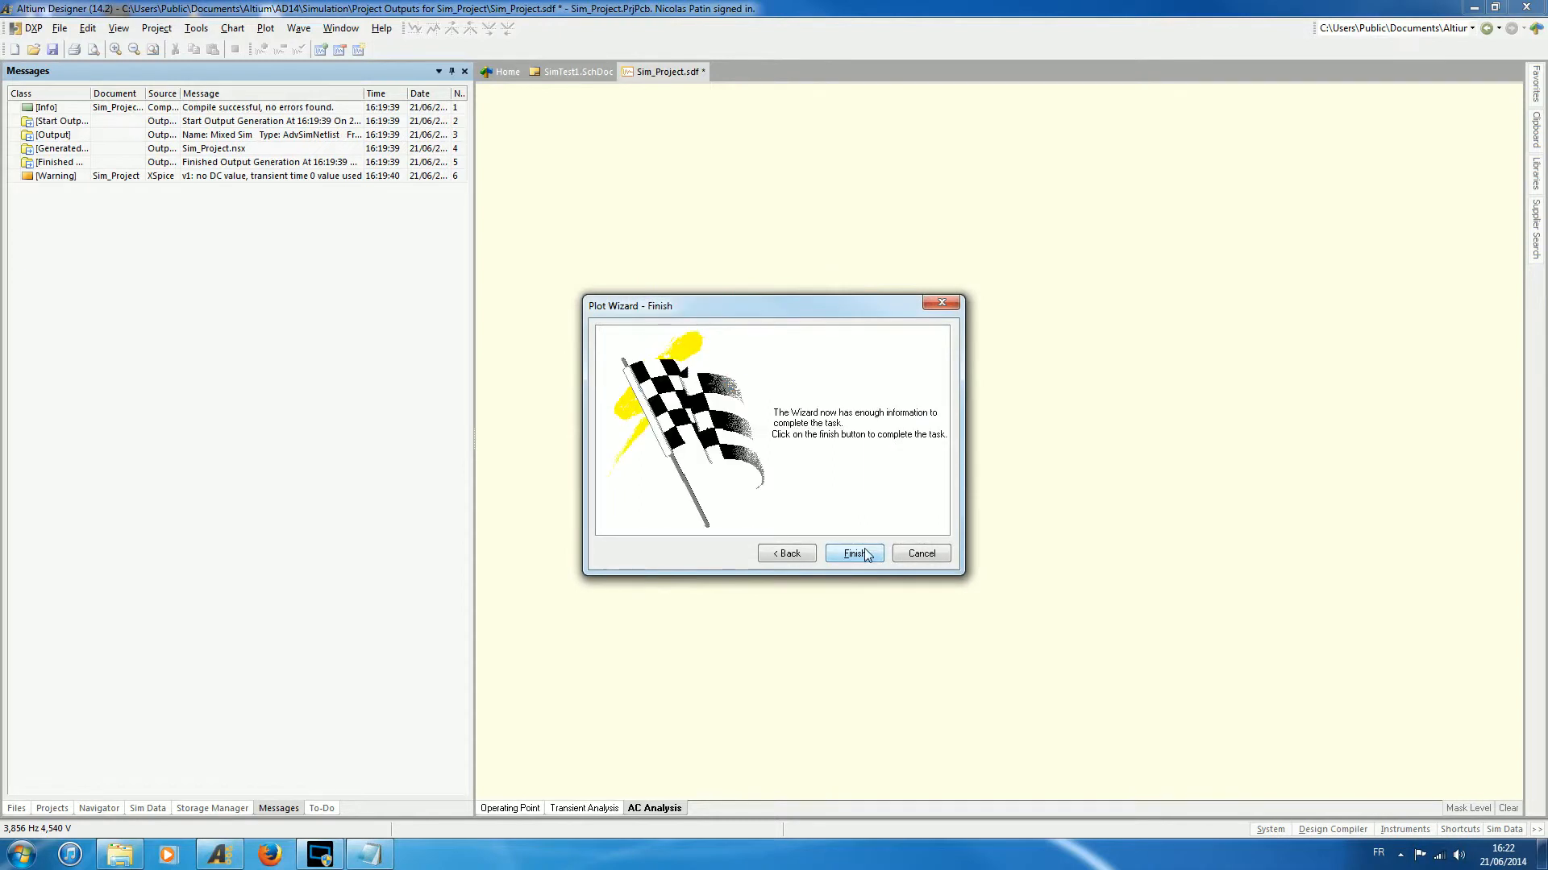
click(866, 553)
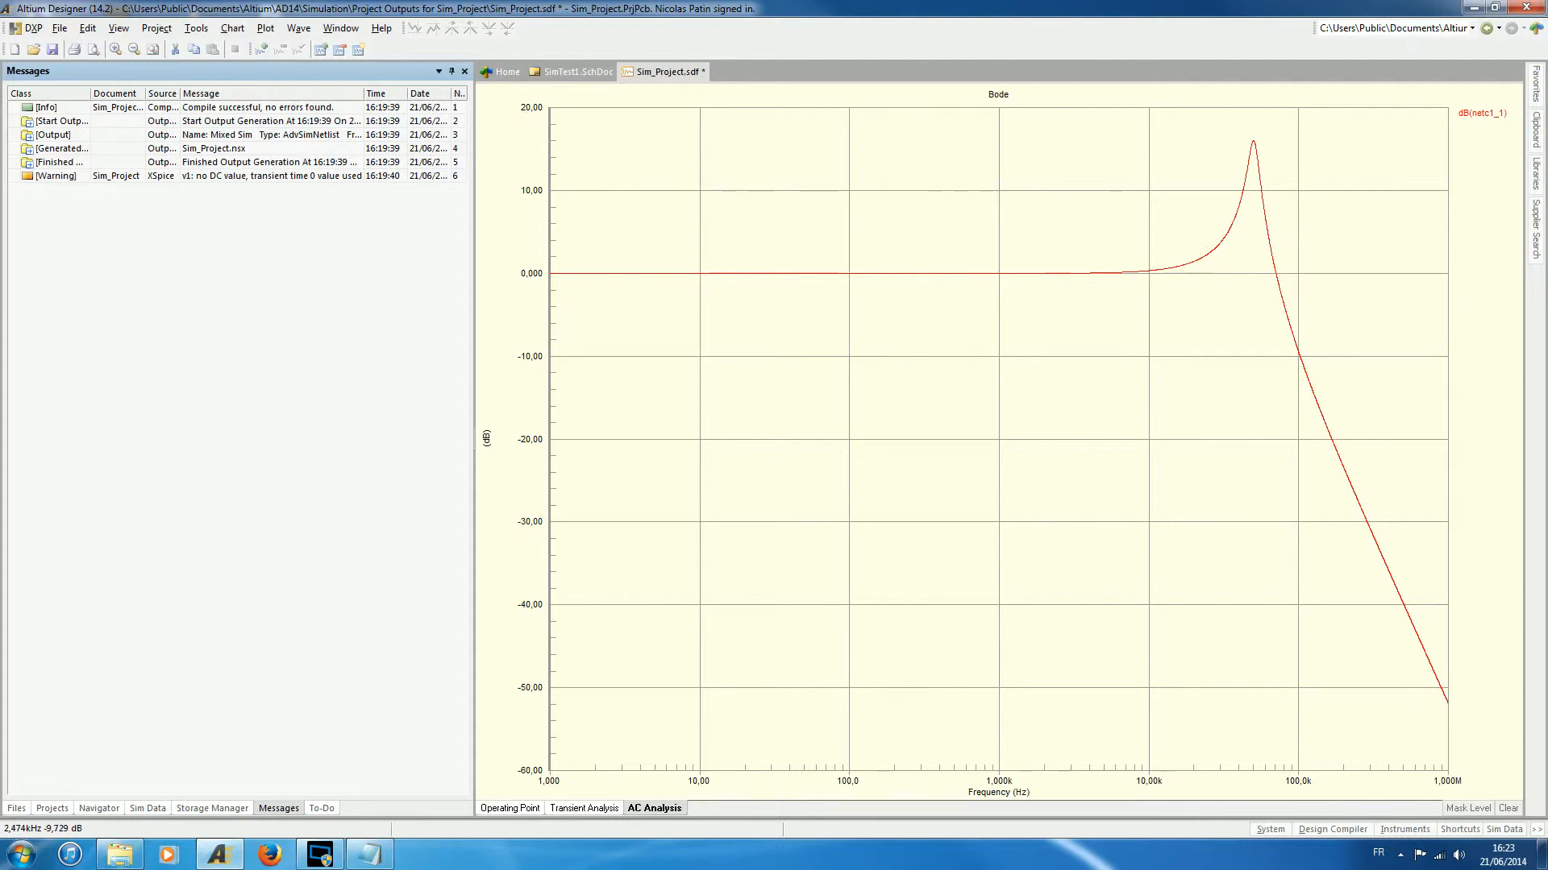
- Start a second AC analysis plot titled Phase with X, Y and minor grid lines in solid style
right_click(1473, 242)
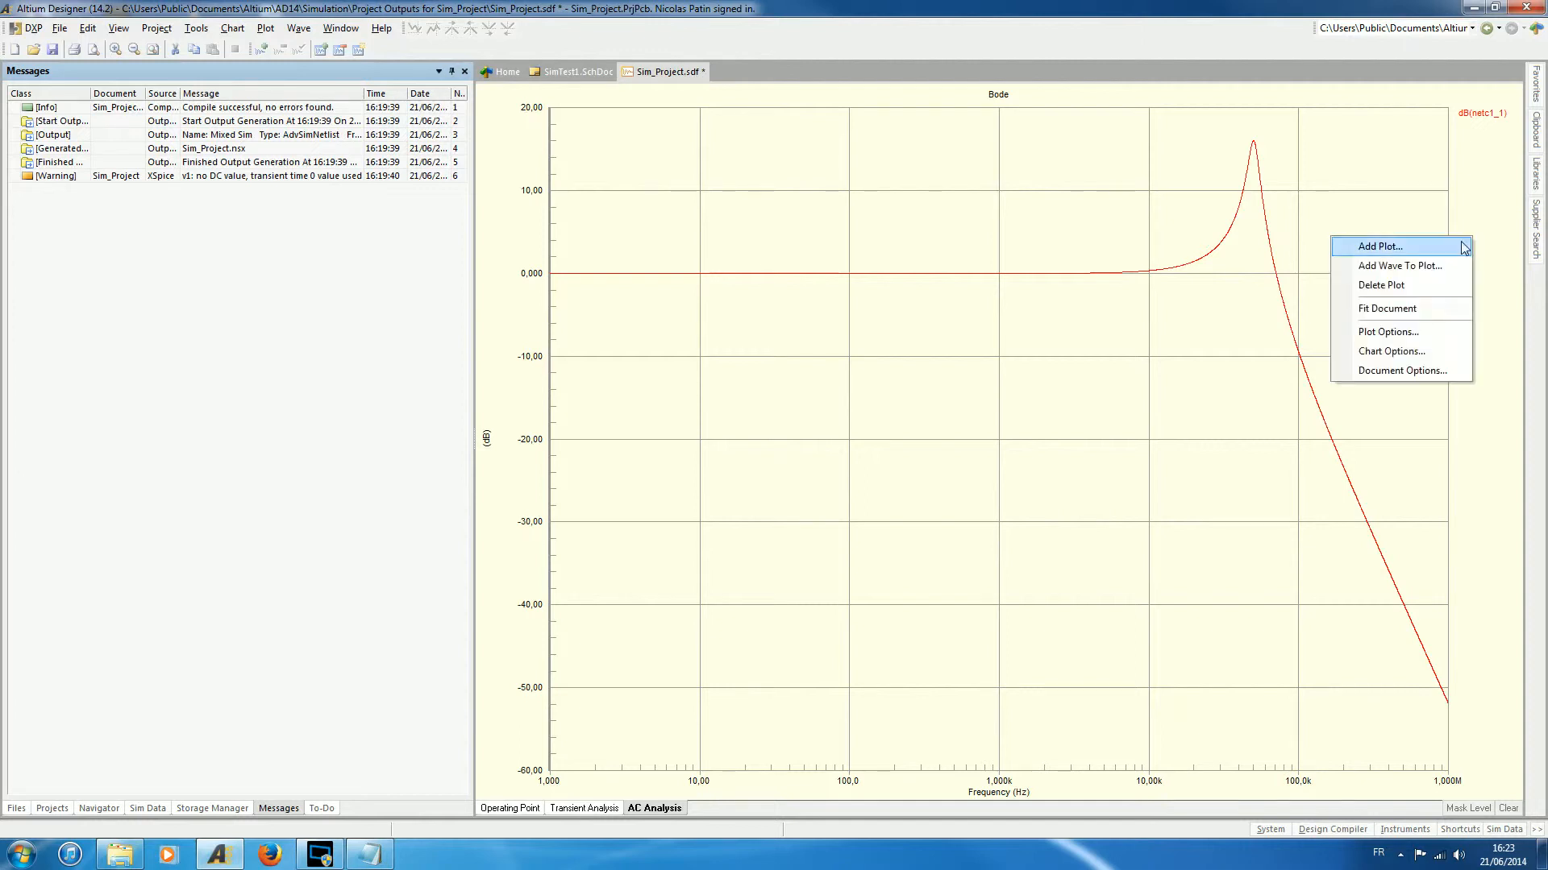
click(1427, 255)
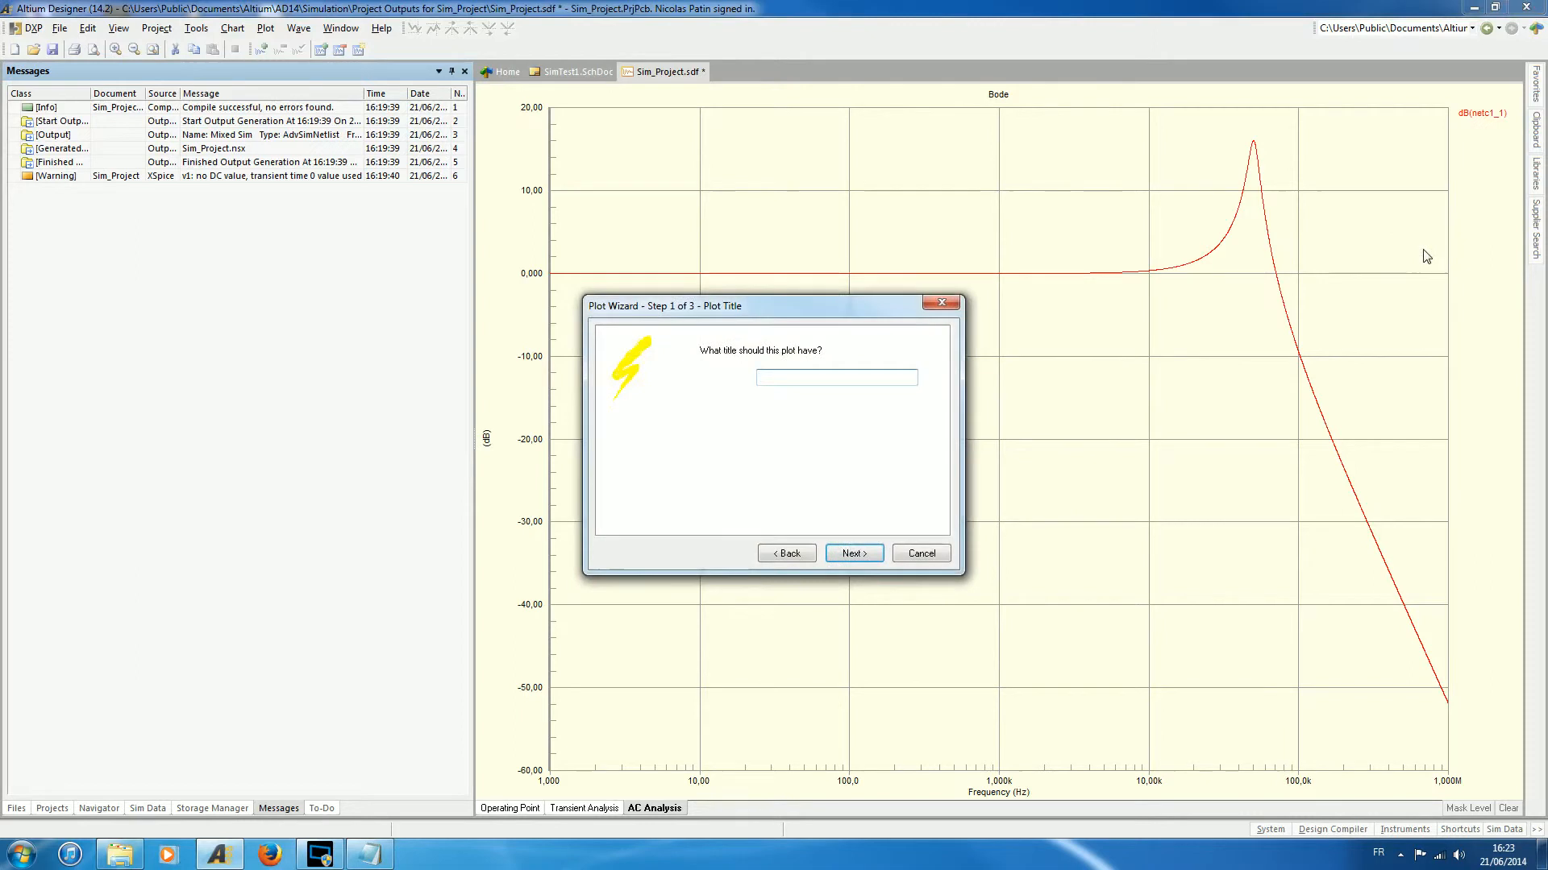
text(Phase)
key(Return)
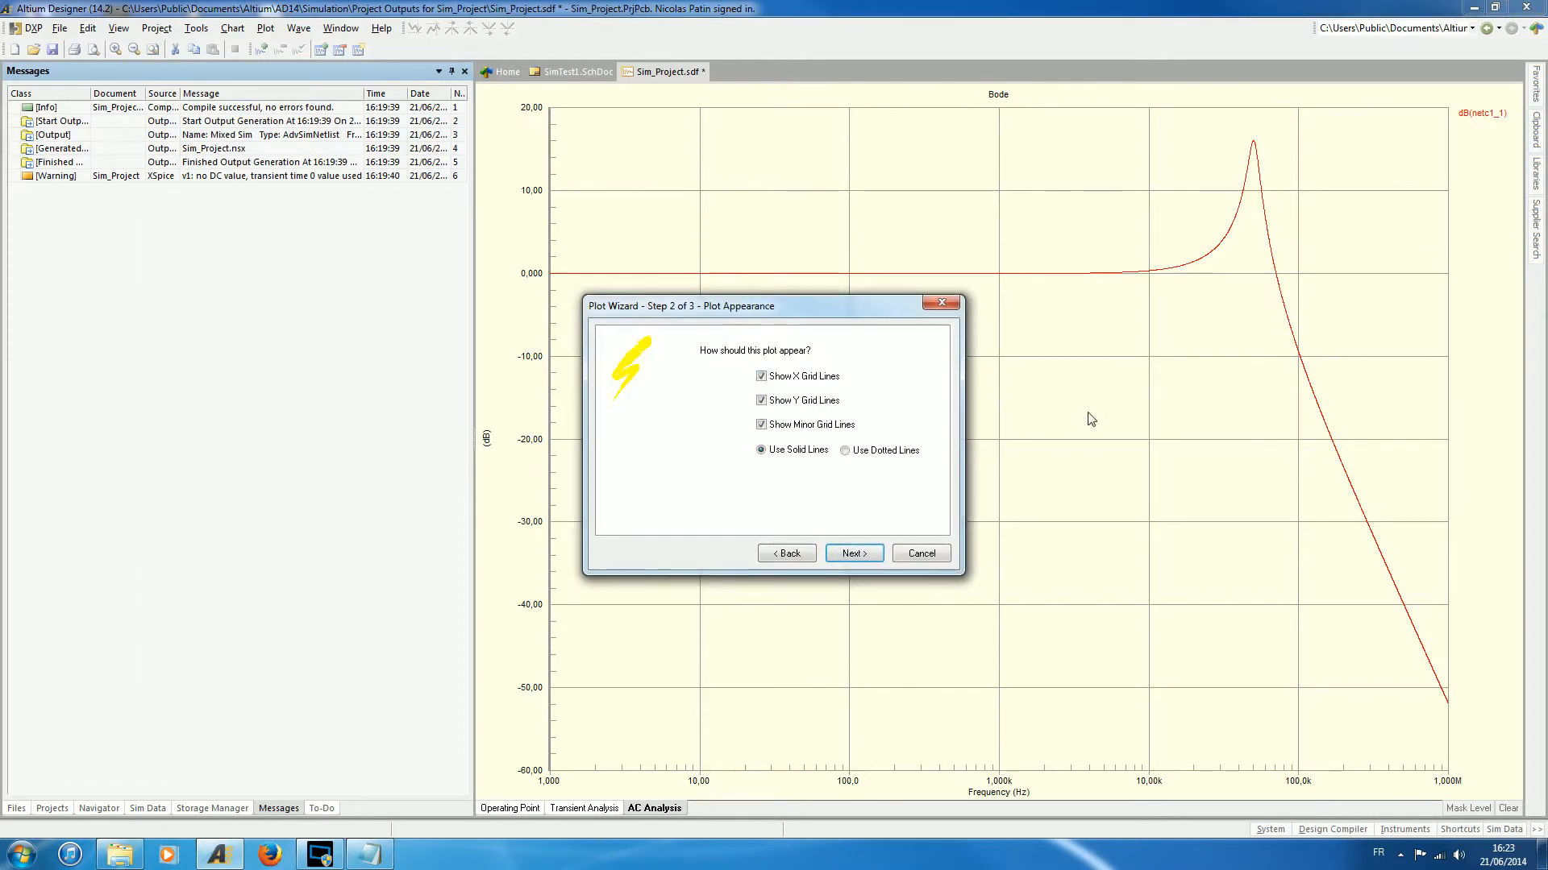
click(854, 555)
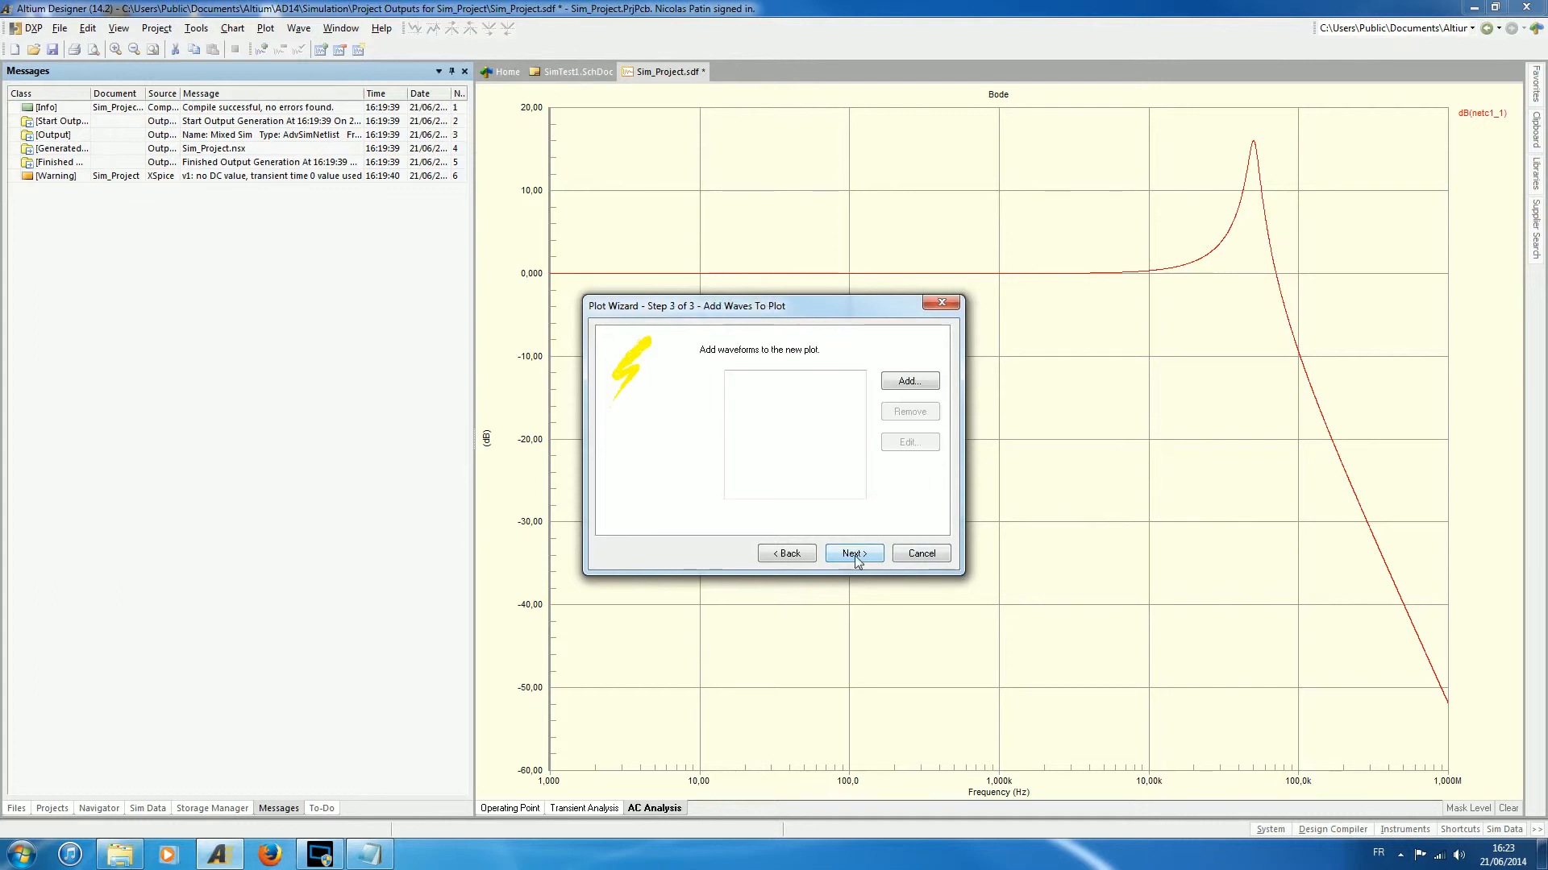
- Add netc1_1 as Phase (Deg) to the Phase plot and complete the plot wizard
click(912, 385)
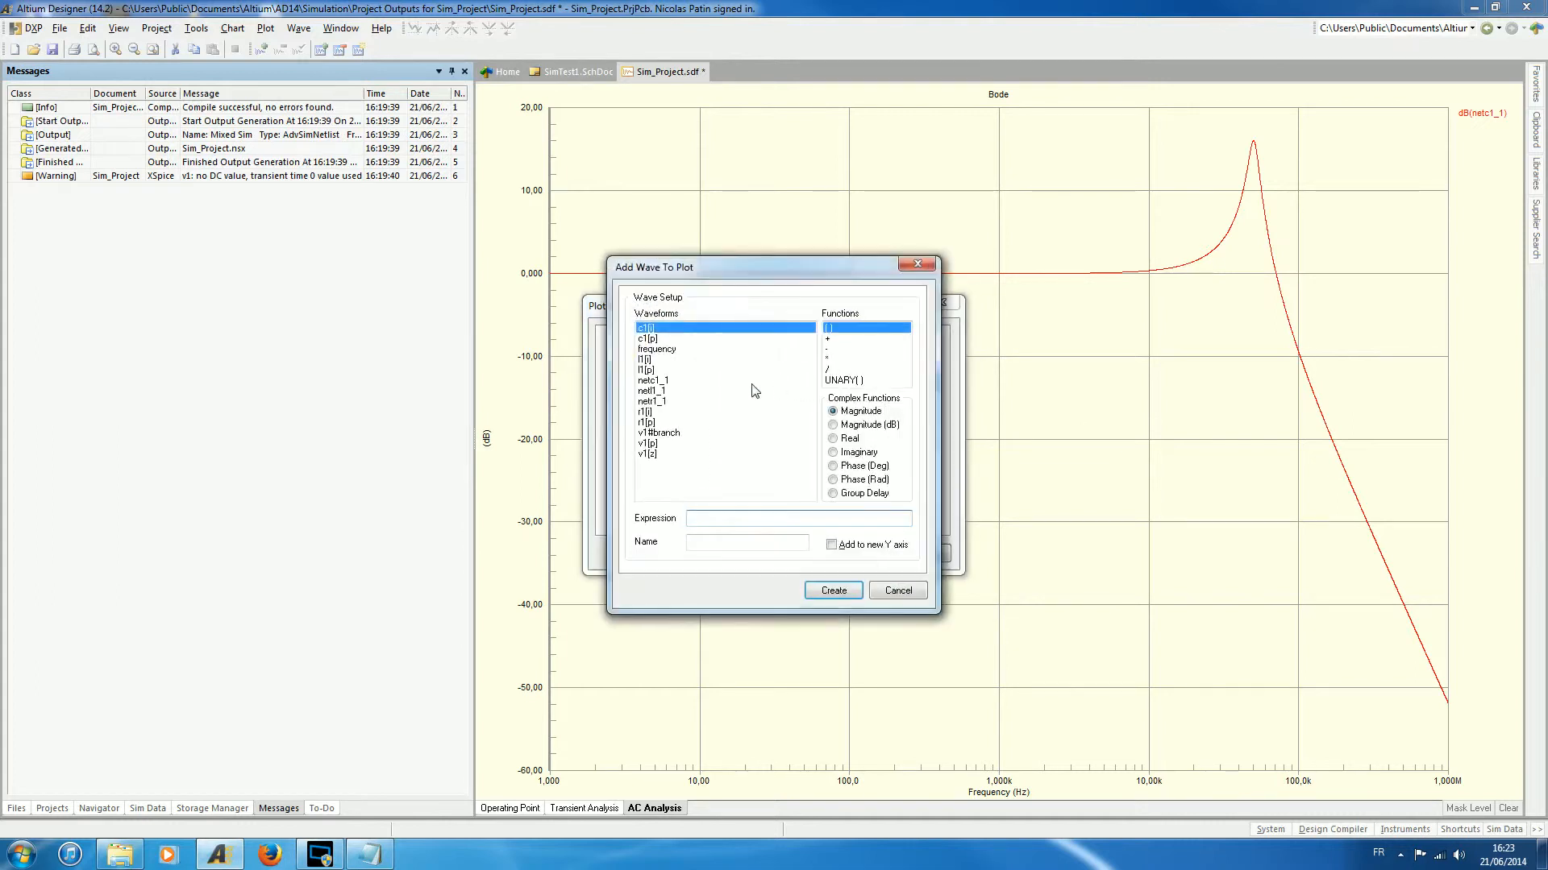
click(669, 380)
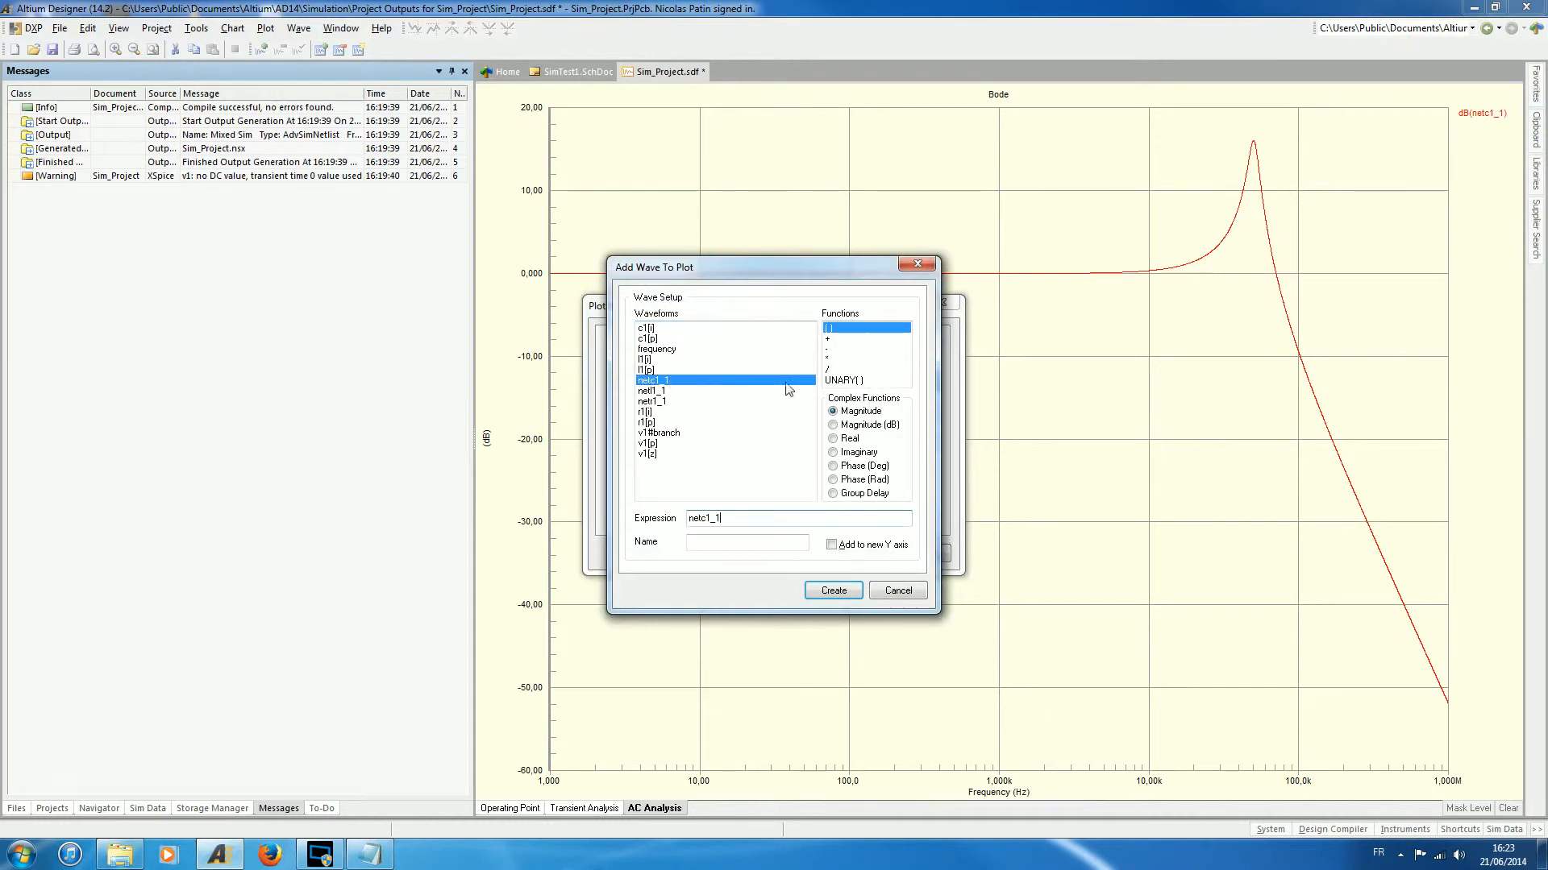
click(859, 476)
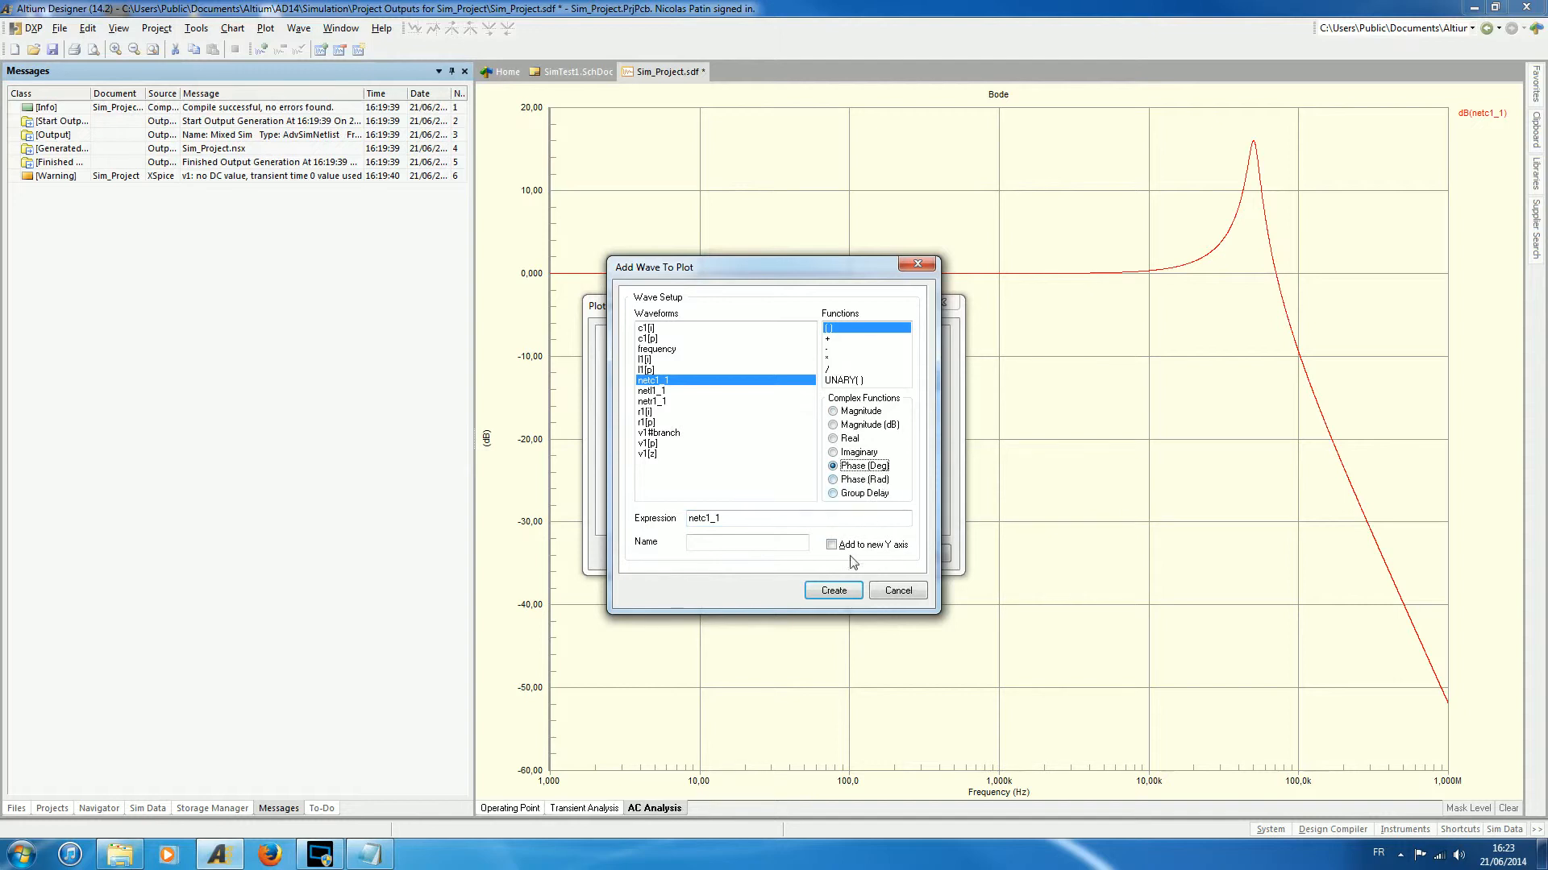
click(836, 594)
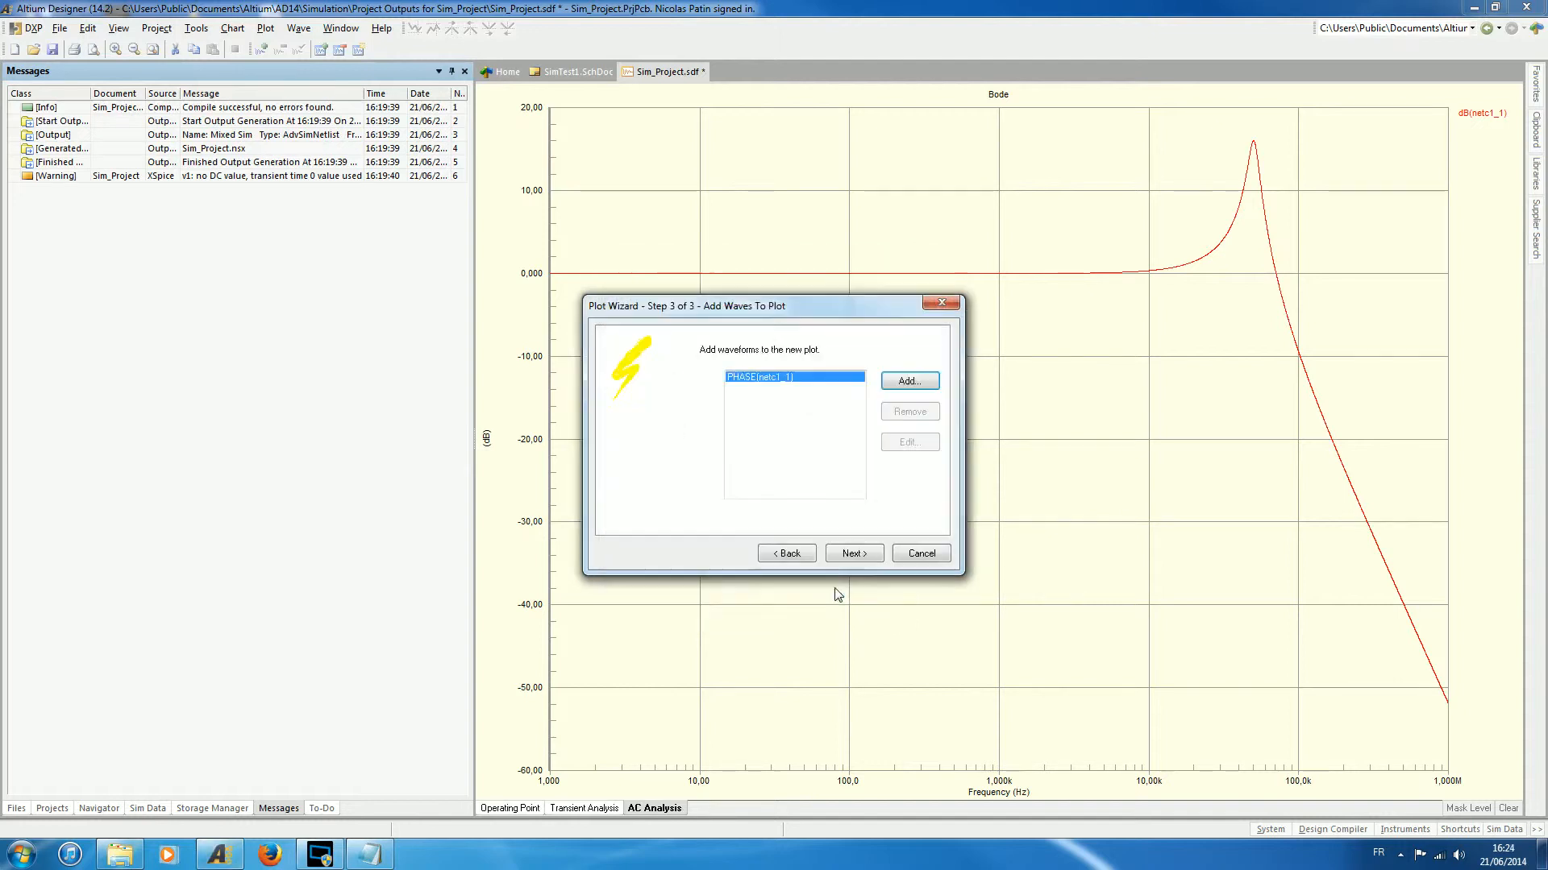
click(864, 554)
click(864, 554)
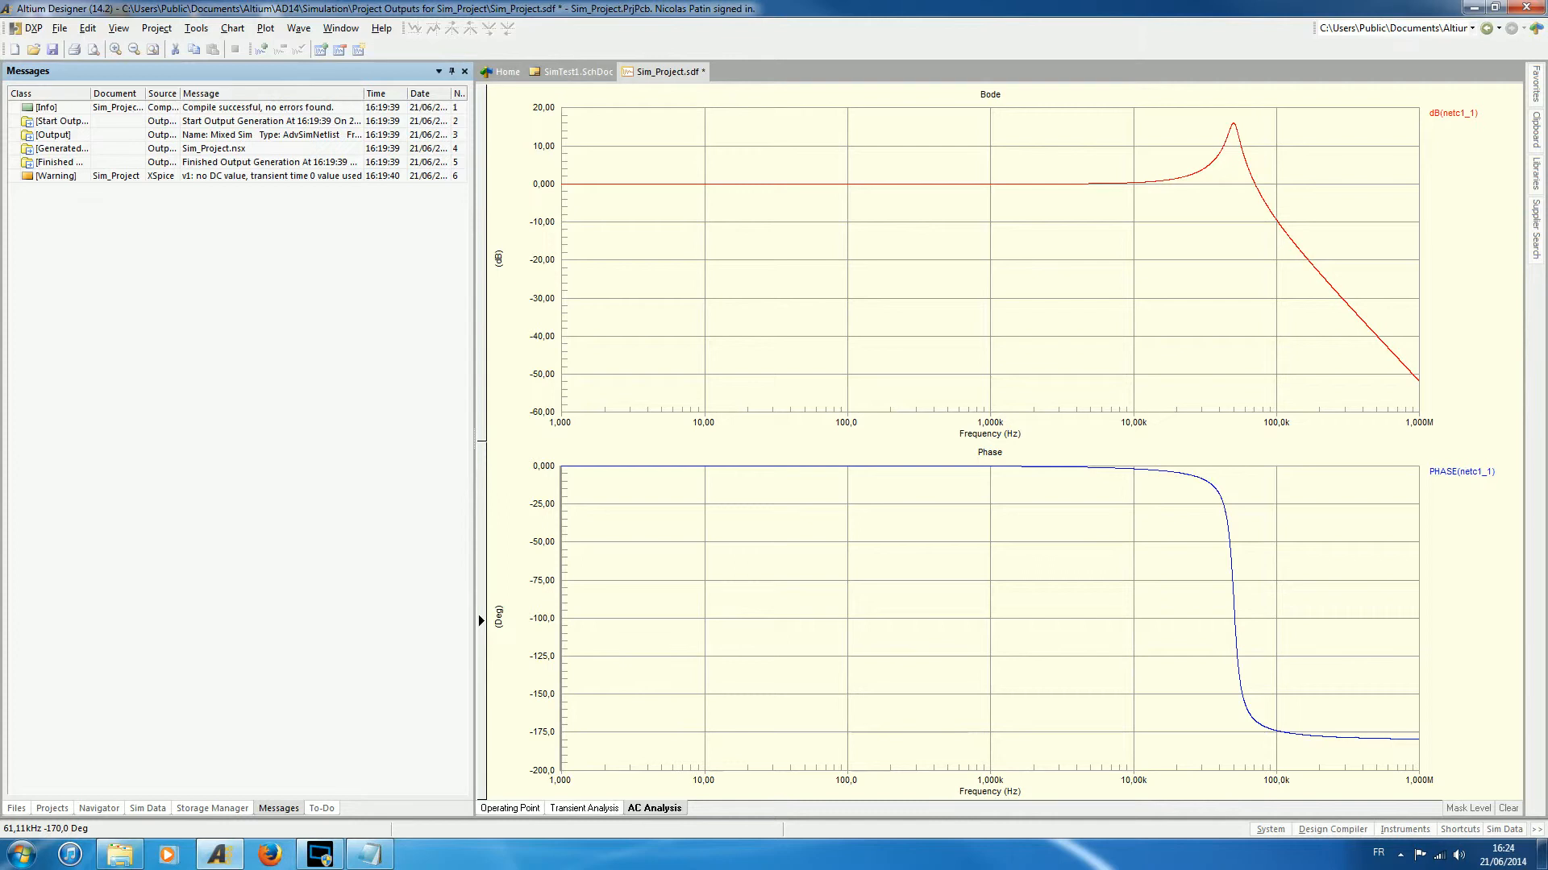
- Set the AC Magnitude to 10 in V1's voltage source simulation model on the SimTest1 schematic and save the schematic
click(580, 72)
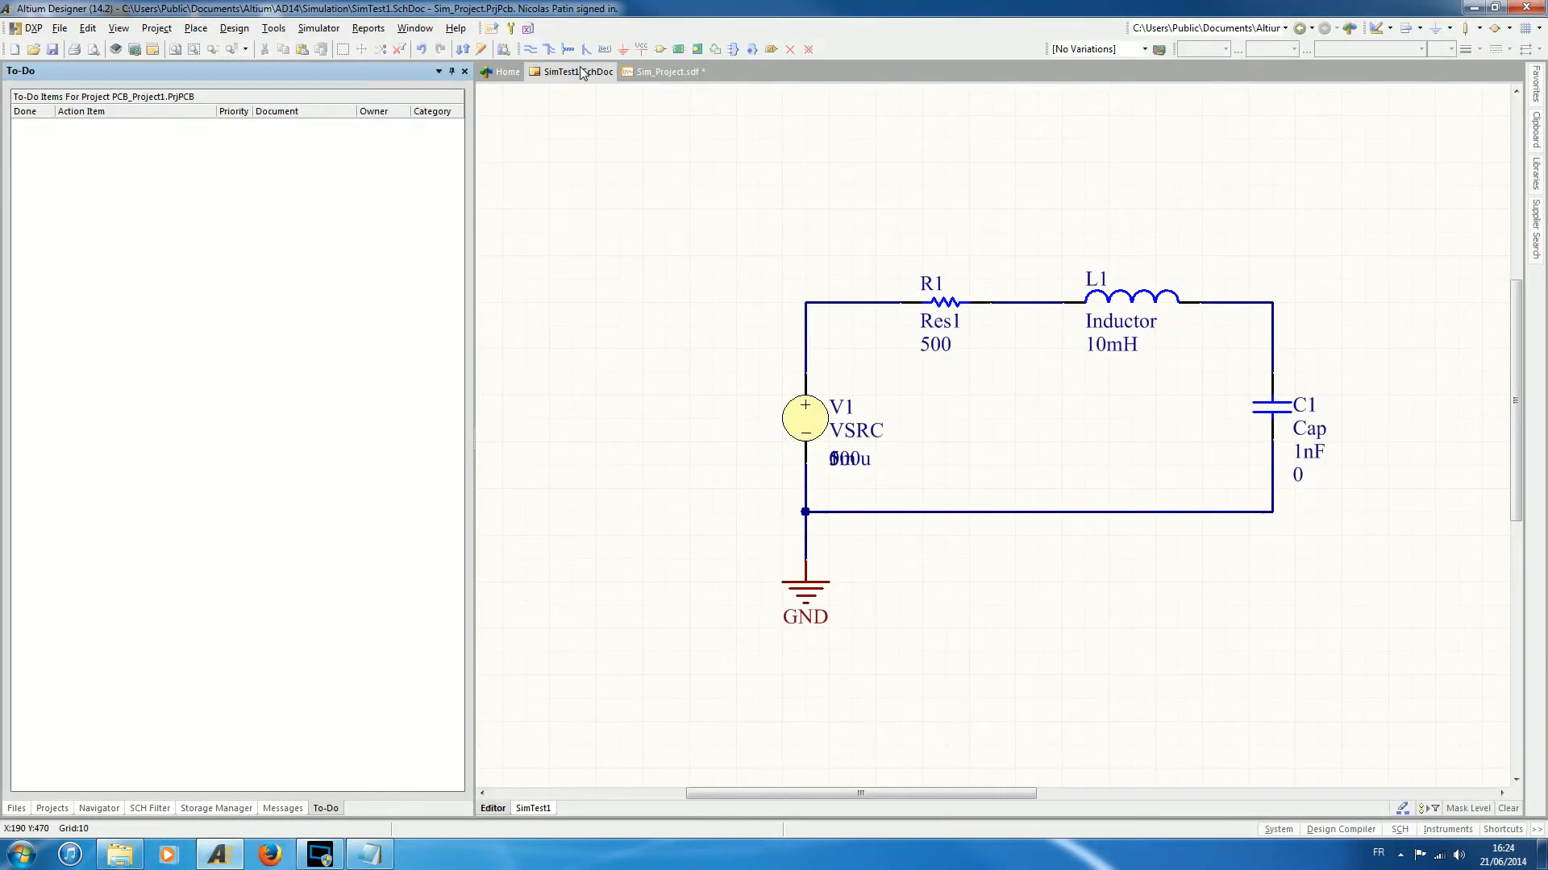
click(813, 414)
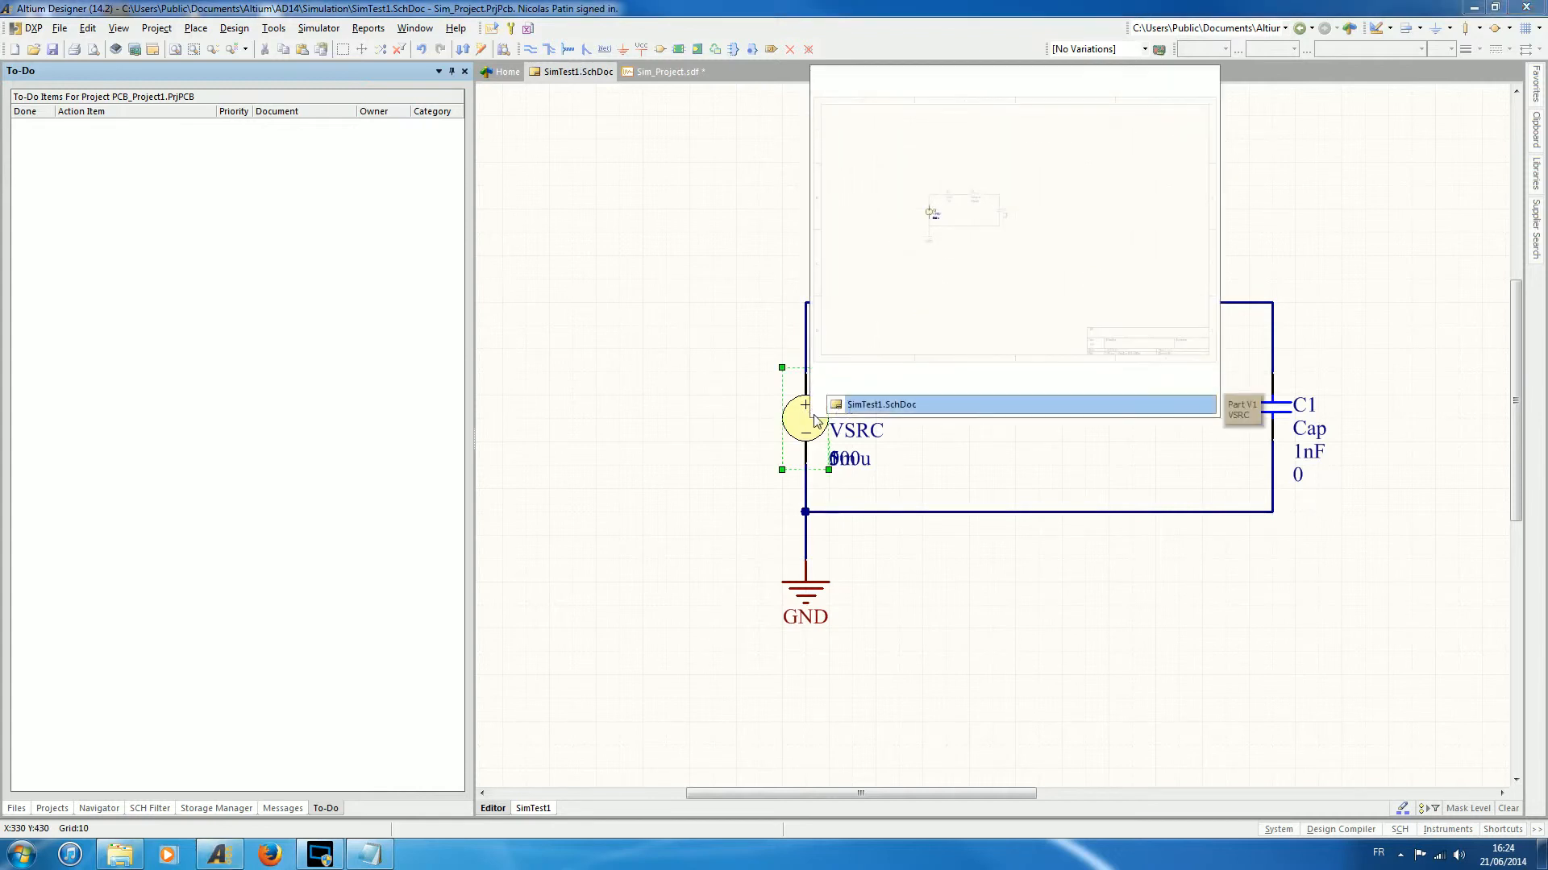
right_click(816, 418)
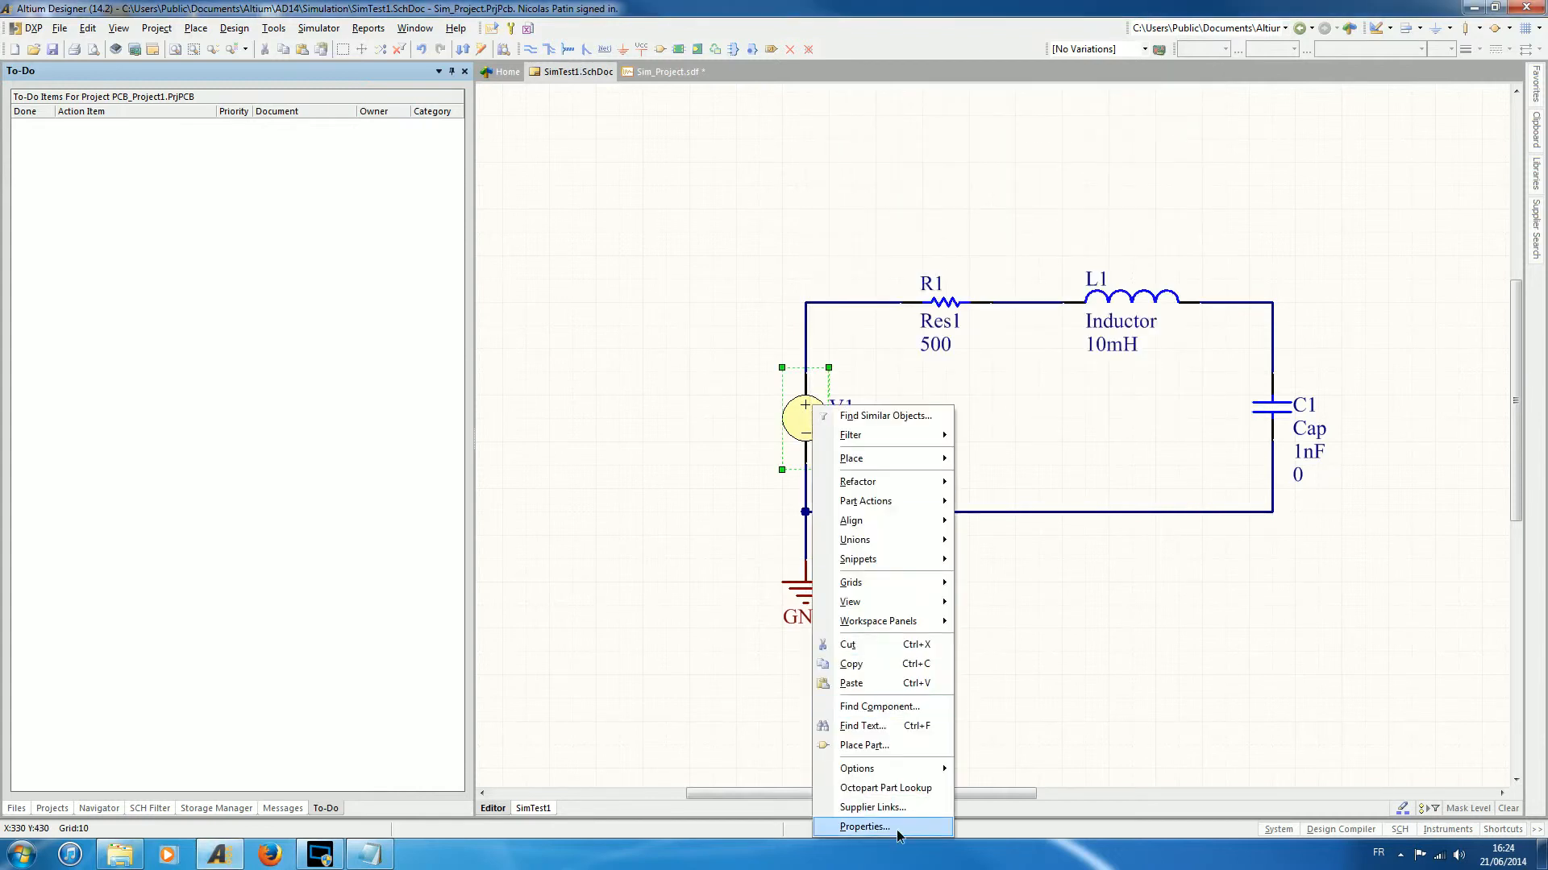
click(864, 827)
click(636, 547)
click(673, 633)
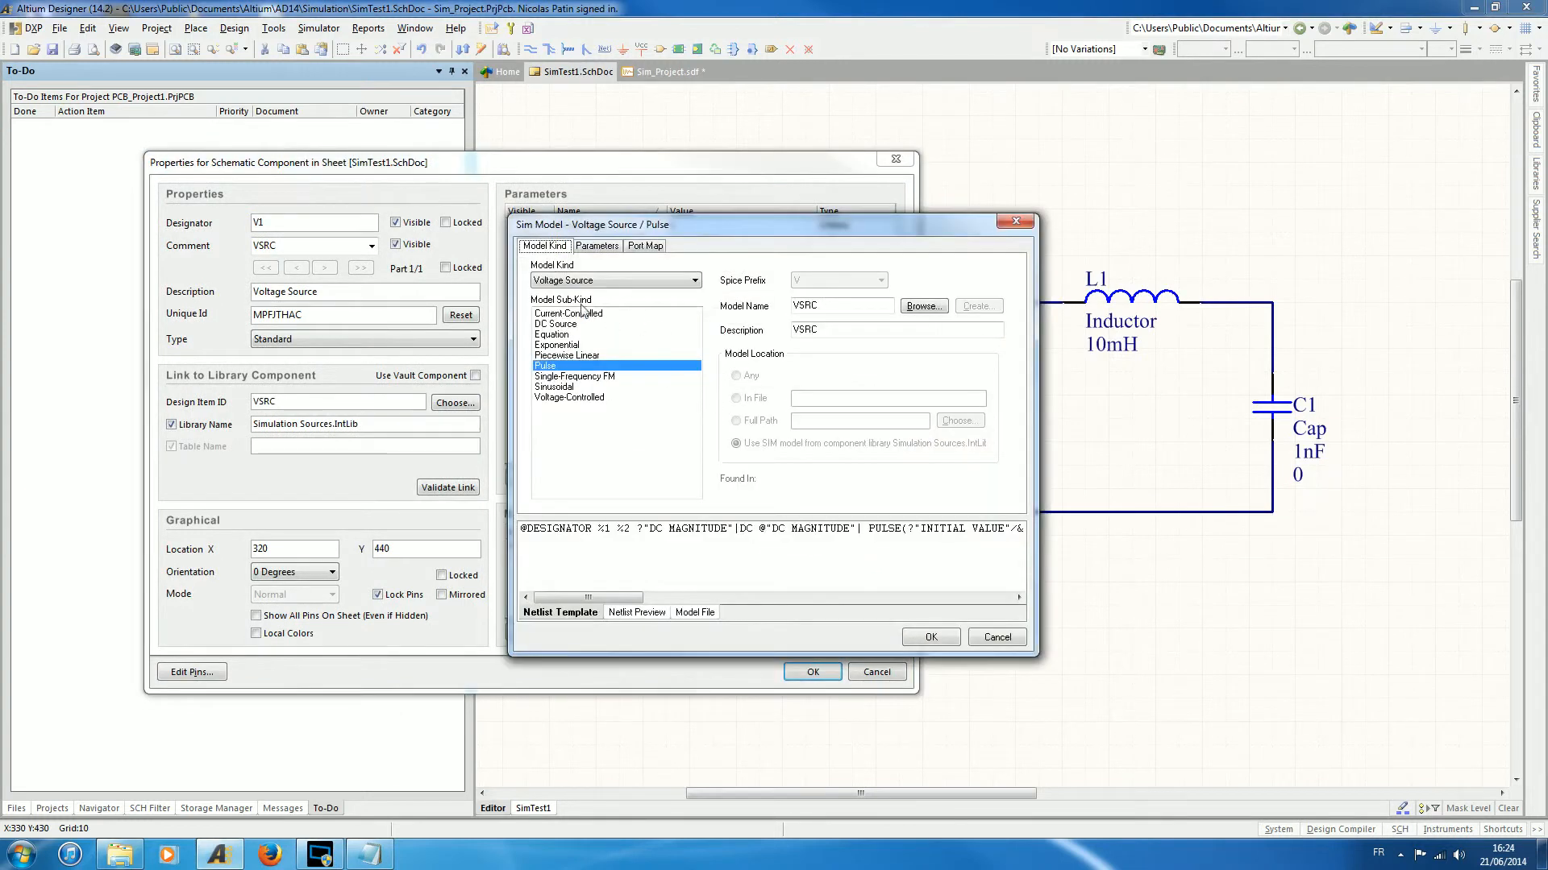
click(597, 245)
drag(636, 301, 541, 302)
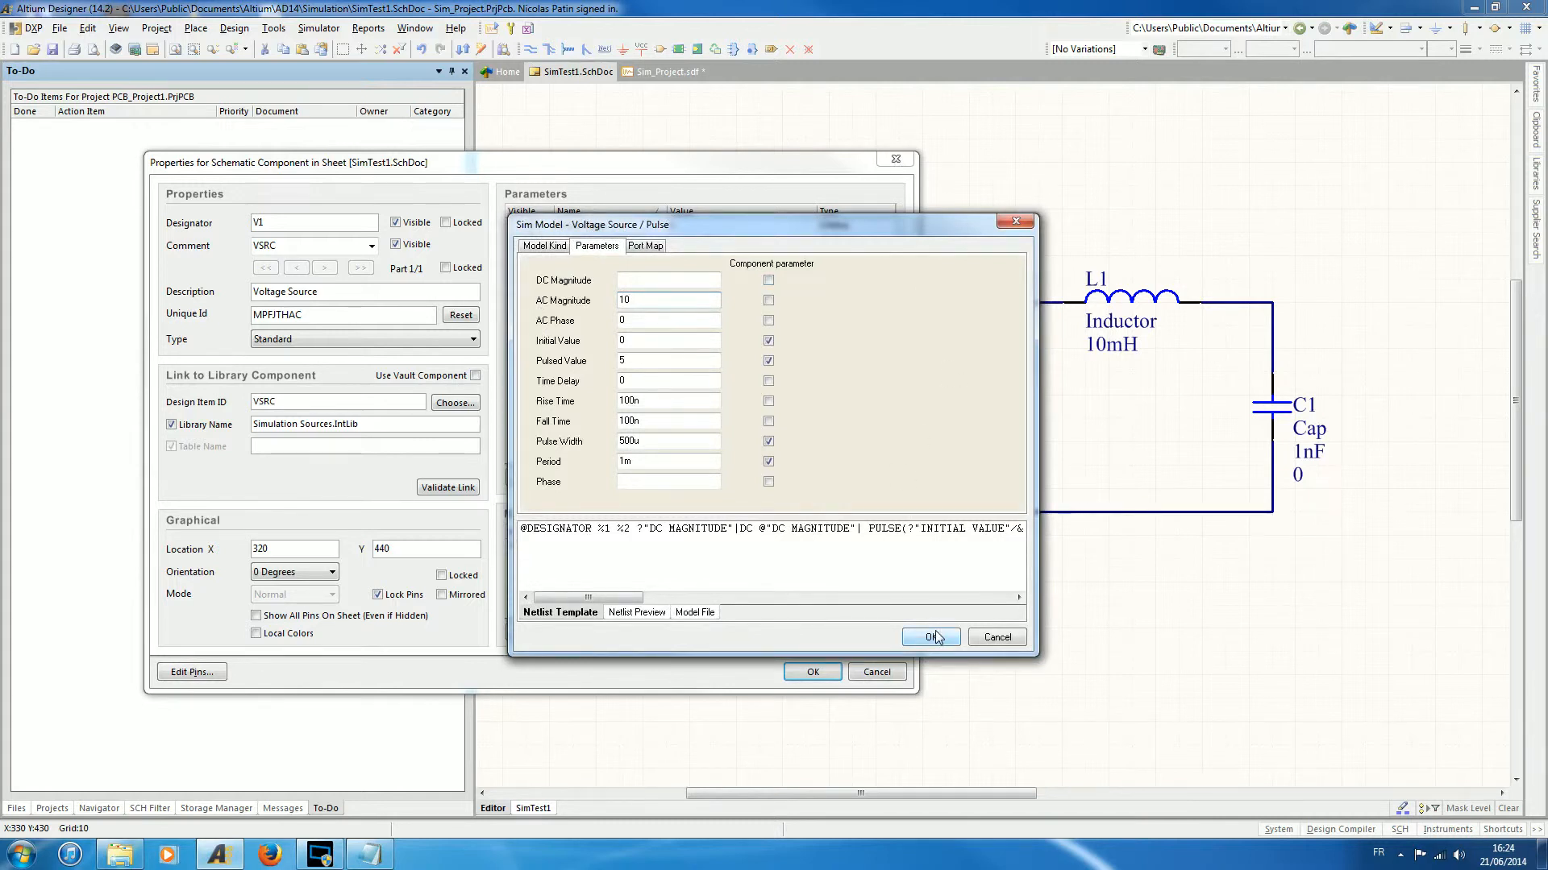
click(930, 637)
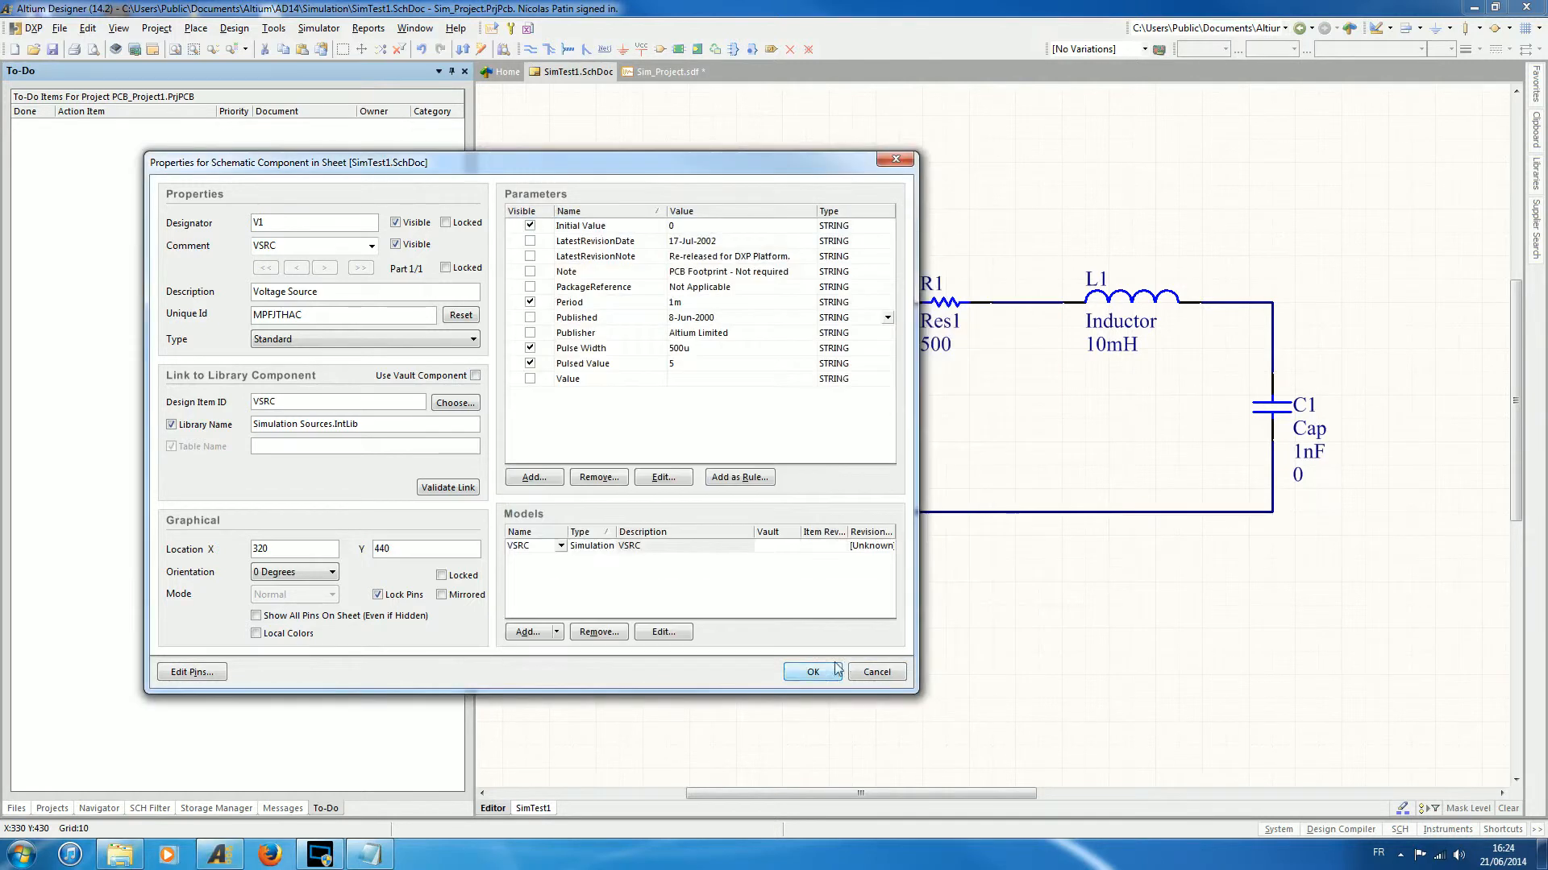
click(805, 665)
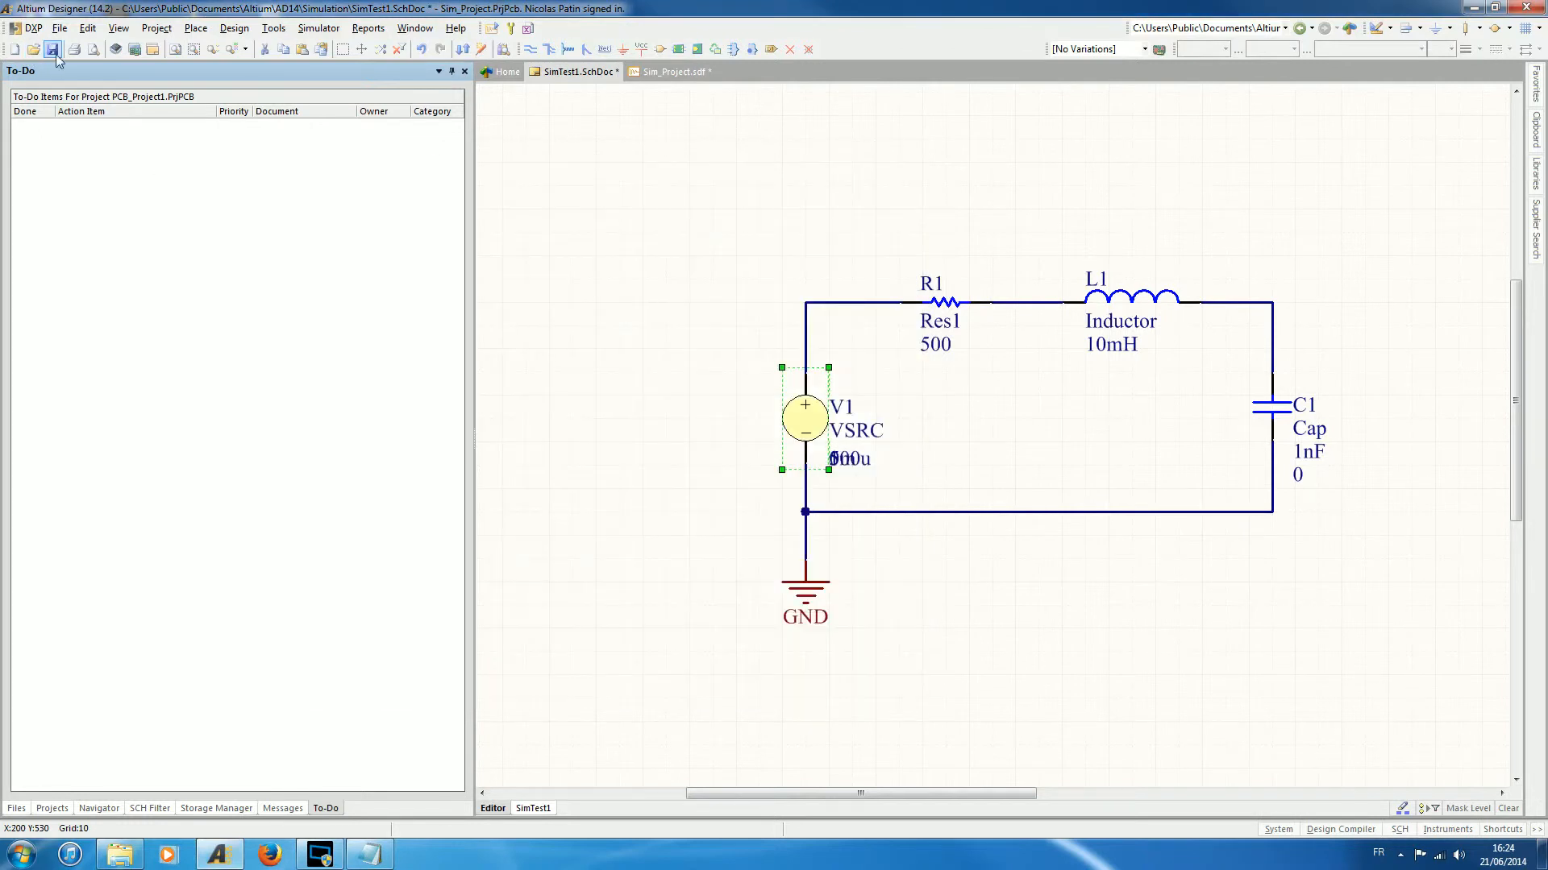
click(53, 49)
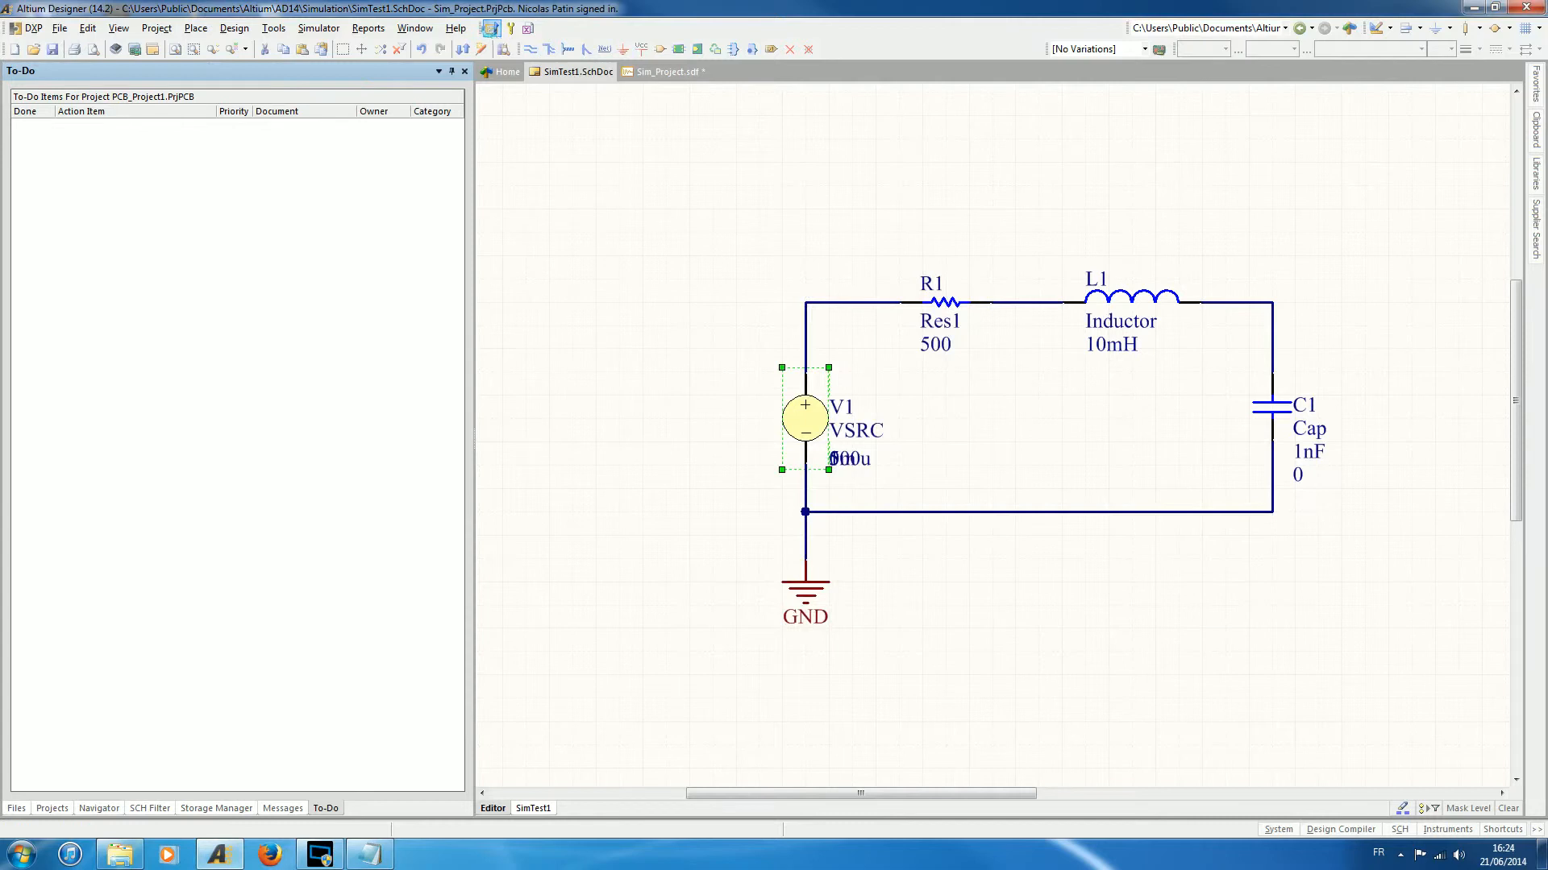
- Rerun the mixed-signal simulation with the new AC magnitude and display the AC analysis plots
click(491, 28)
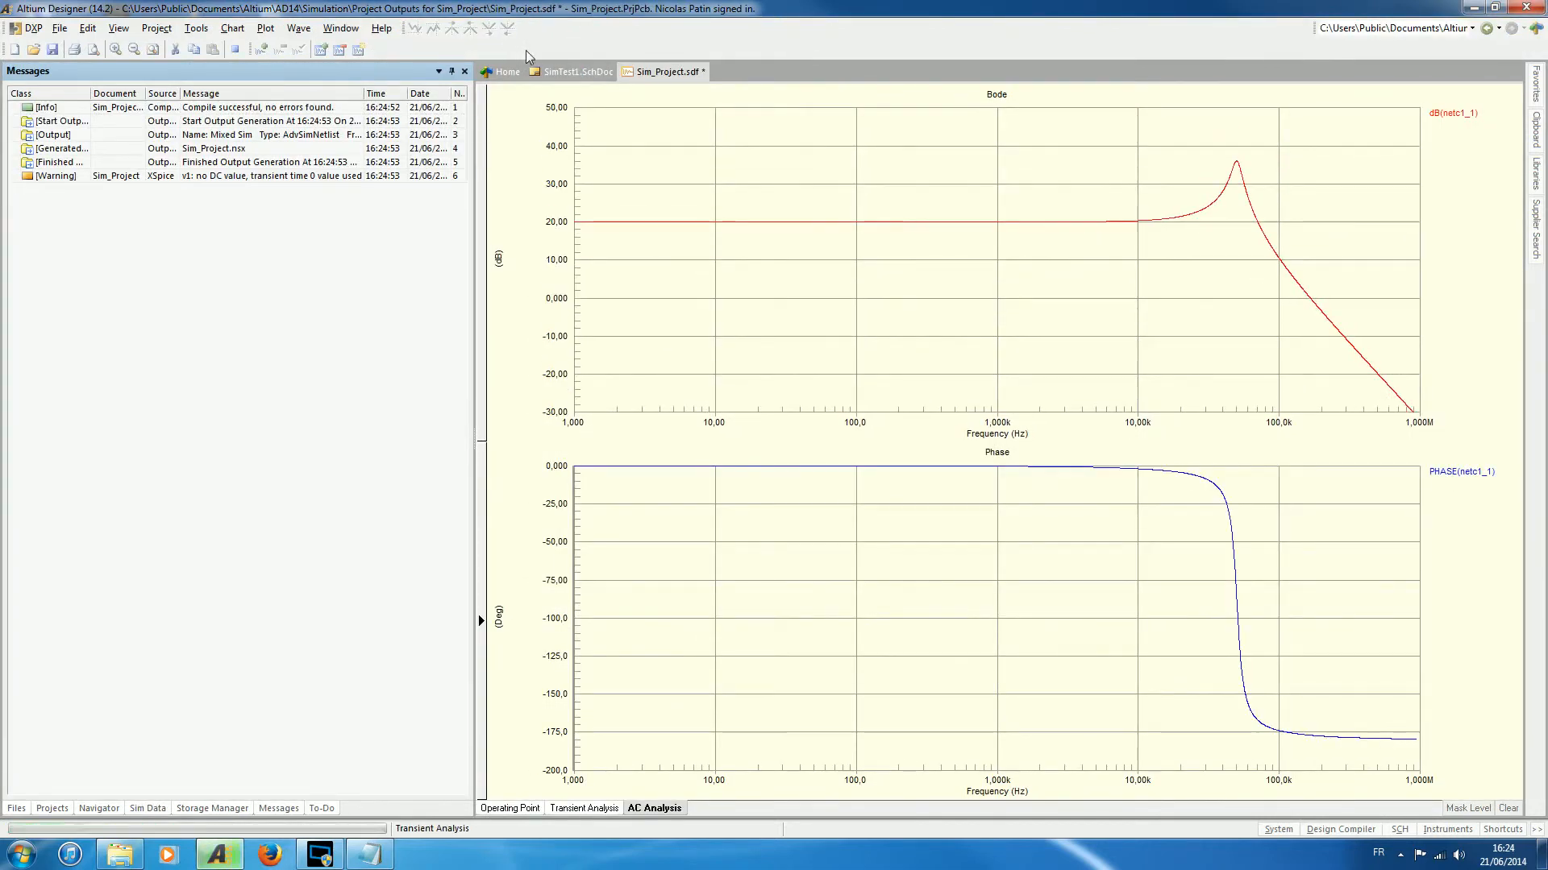
click(666, 809)
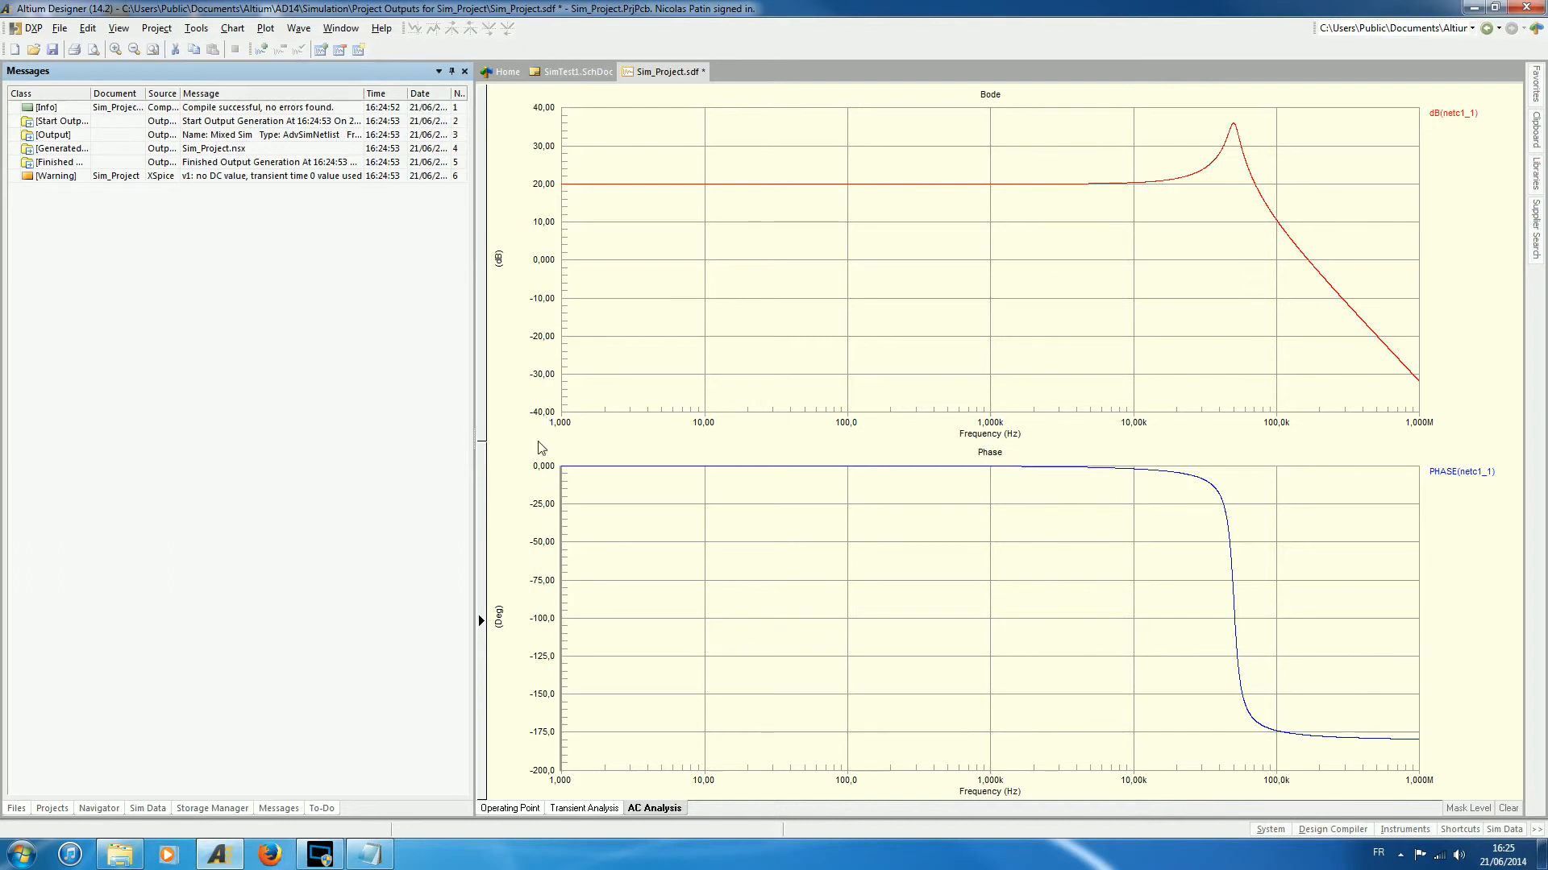
- Set the AC Phase to 90 in V1's voltage source simulation model on the SimTest1 schematic and save the schematic
click(574, 71)
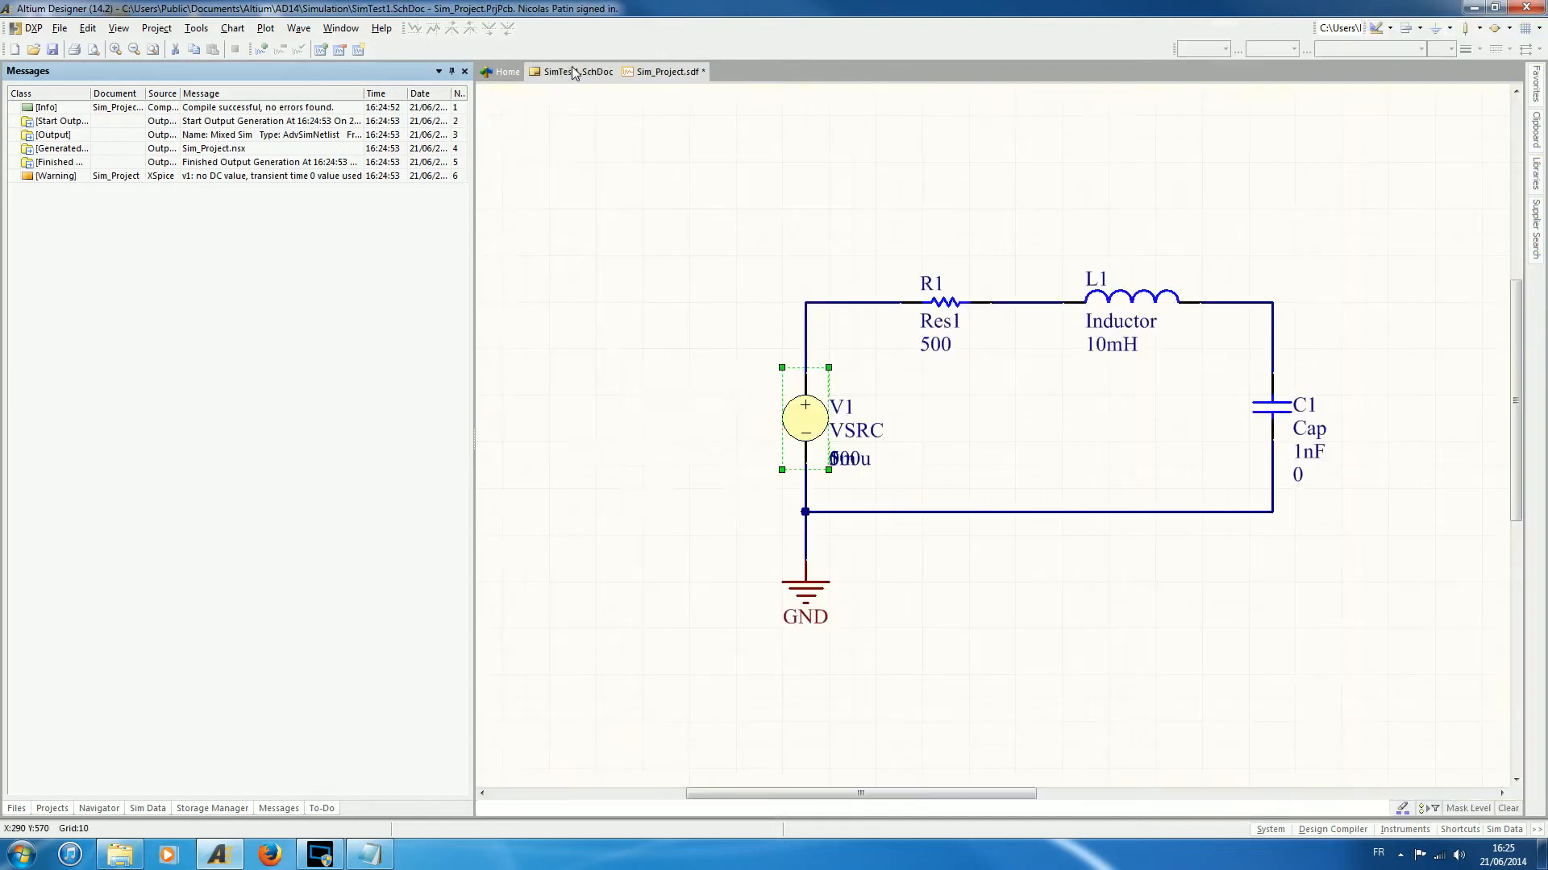
right_click(803, 408)
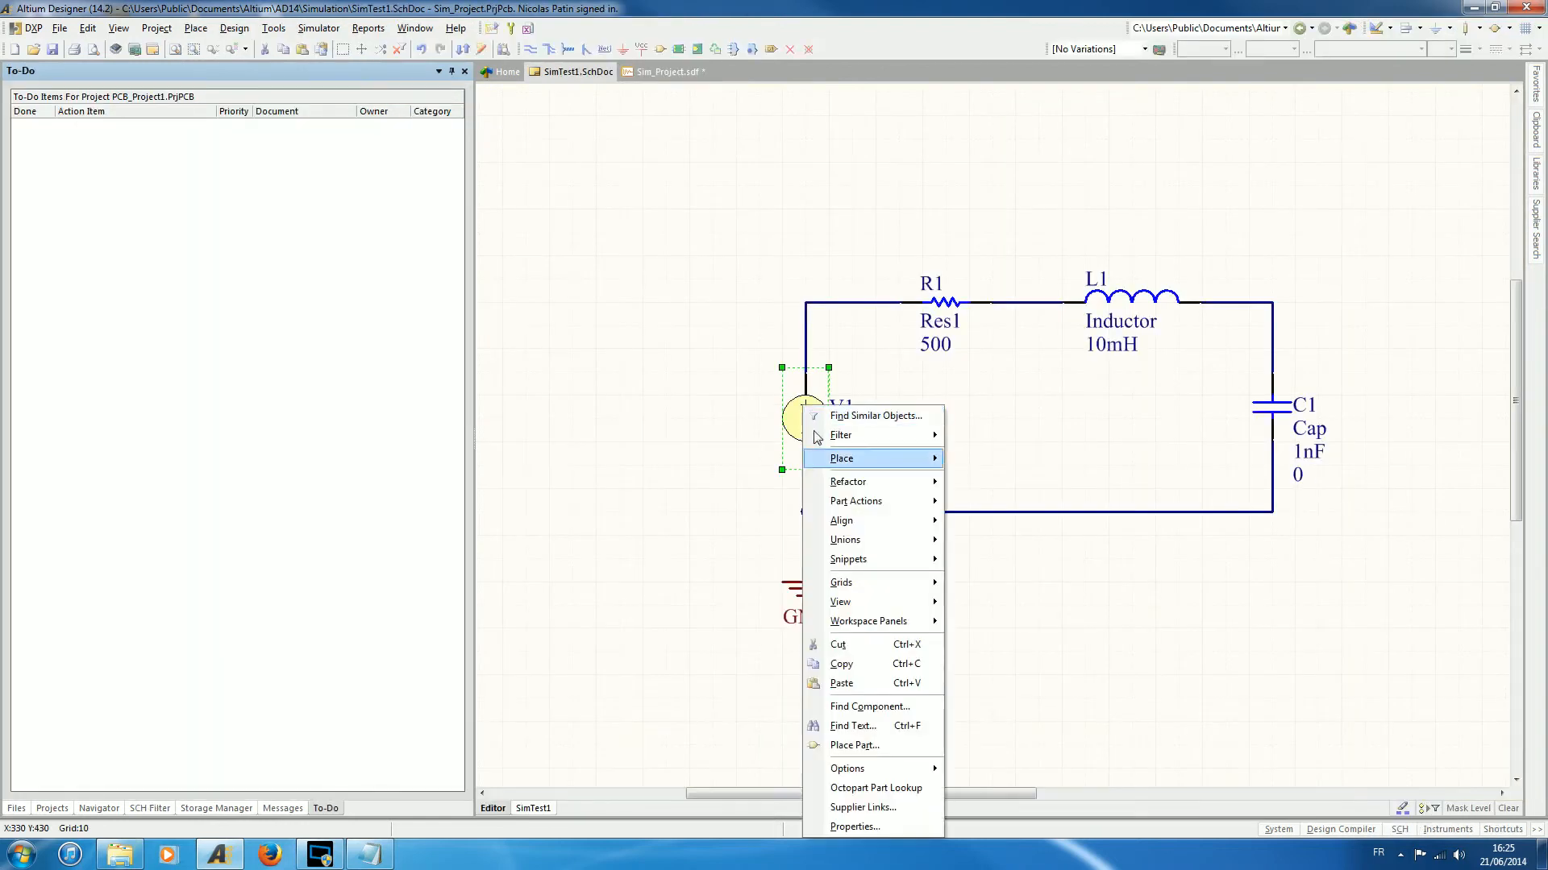
click(856, 826)
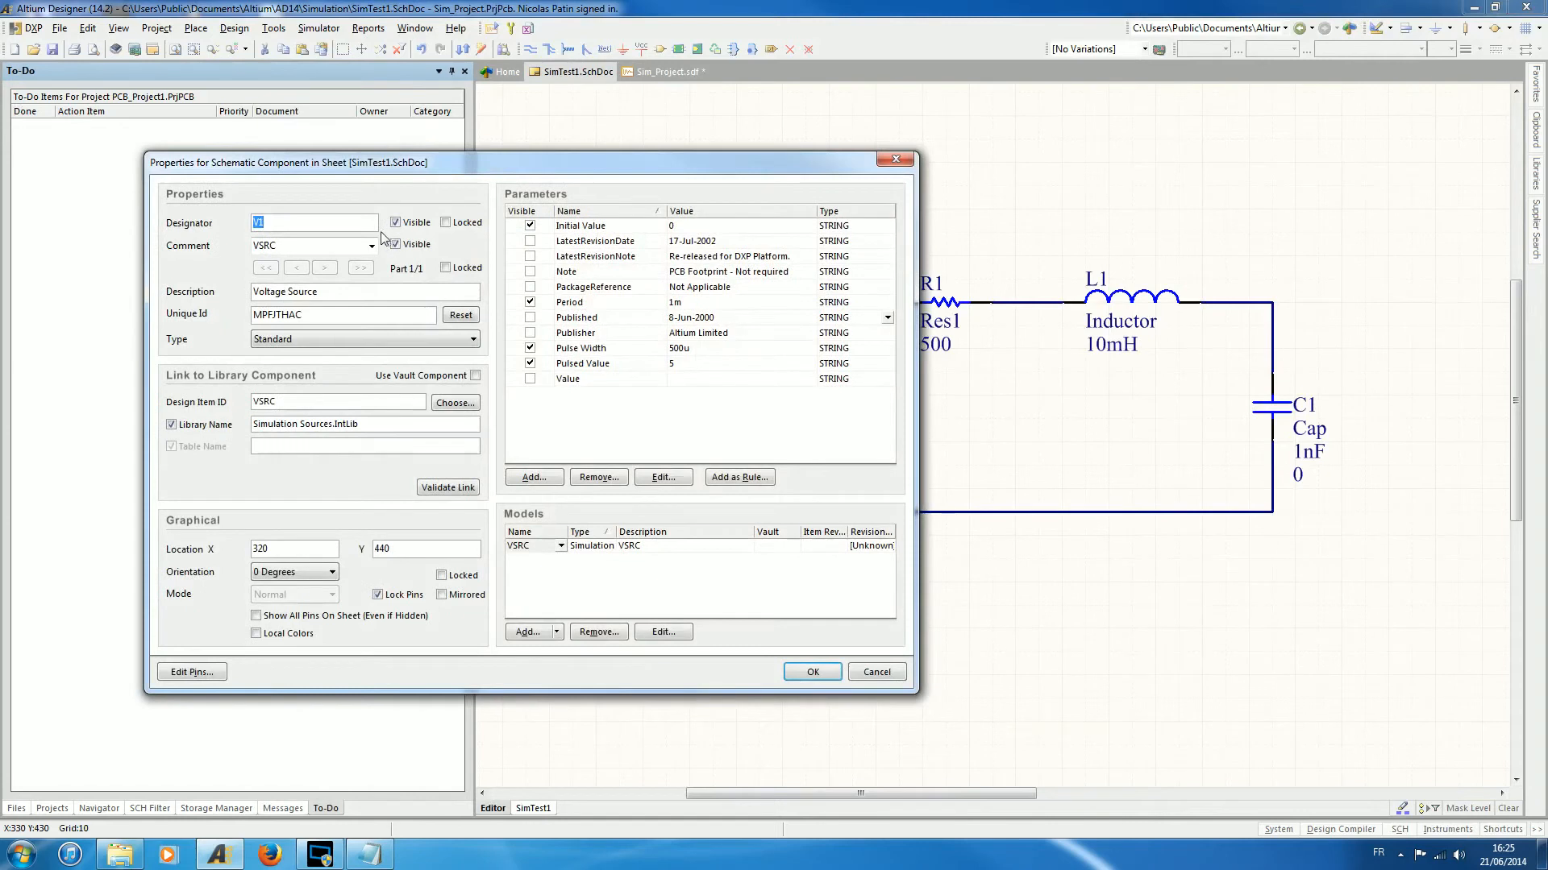
click(664, 634)
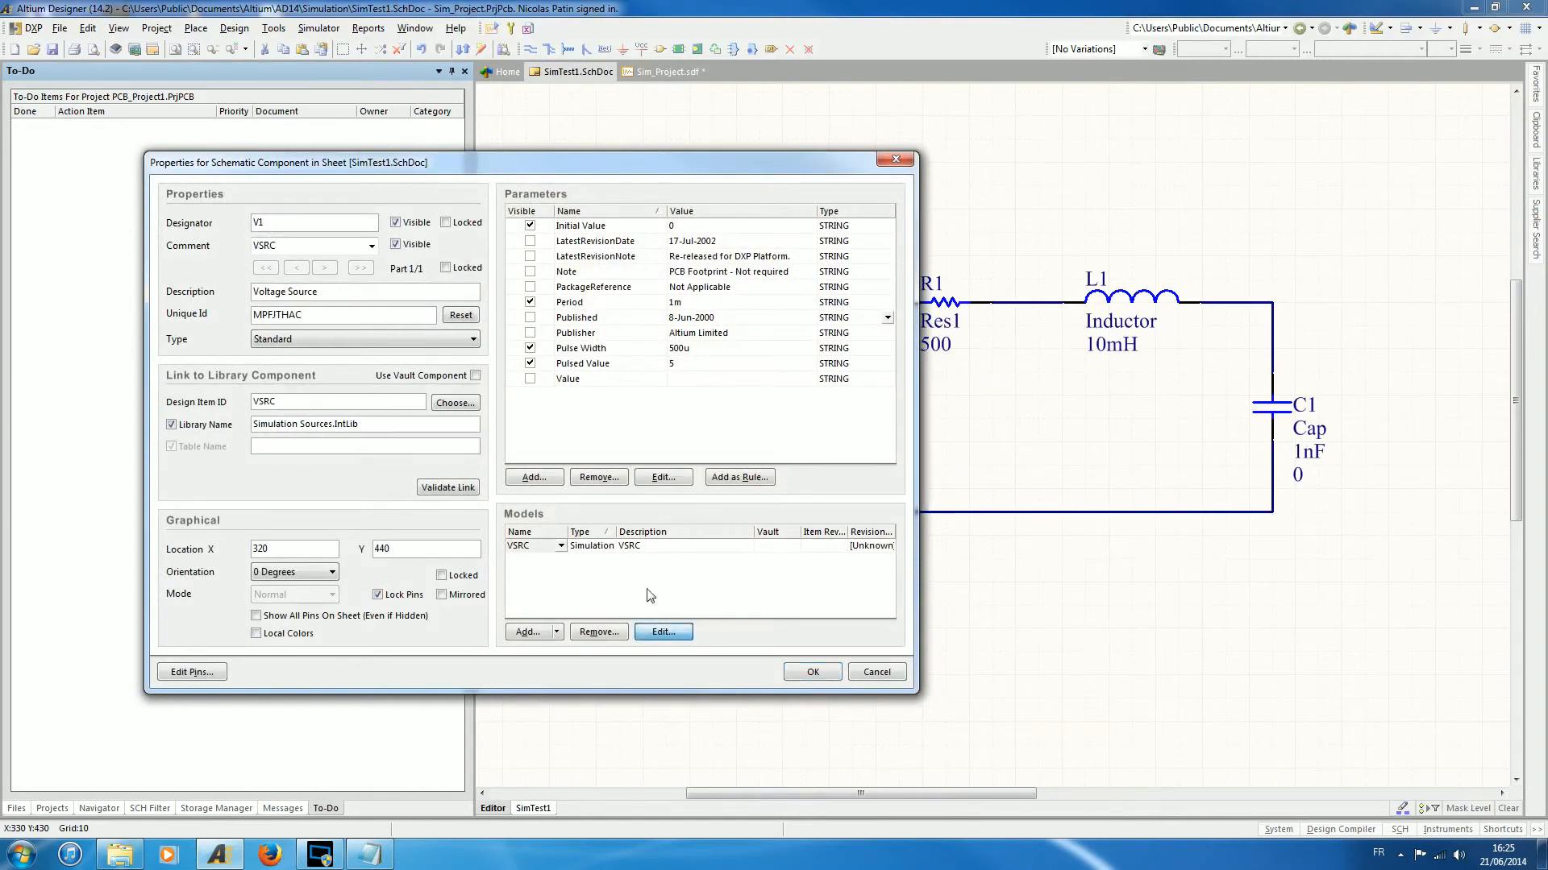
click(597, 246)
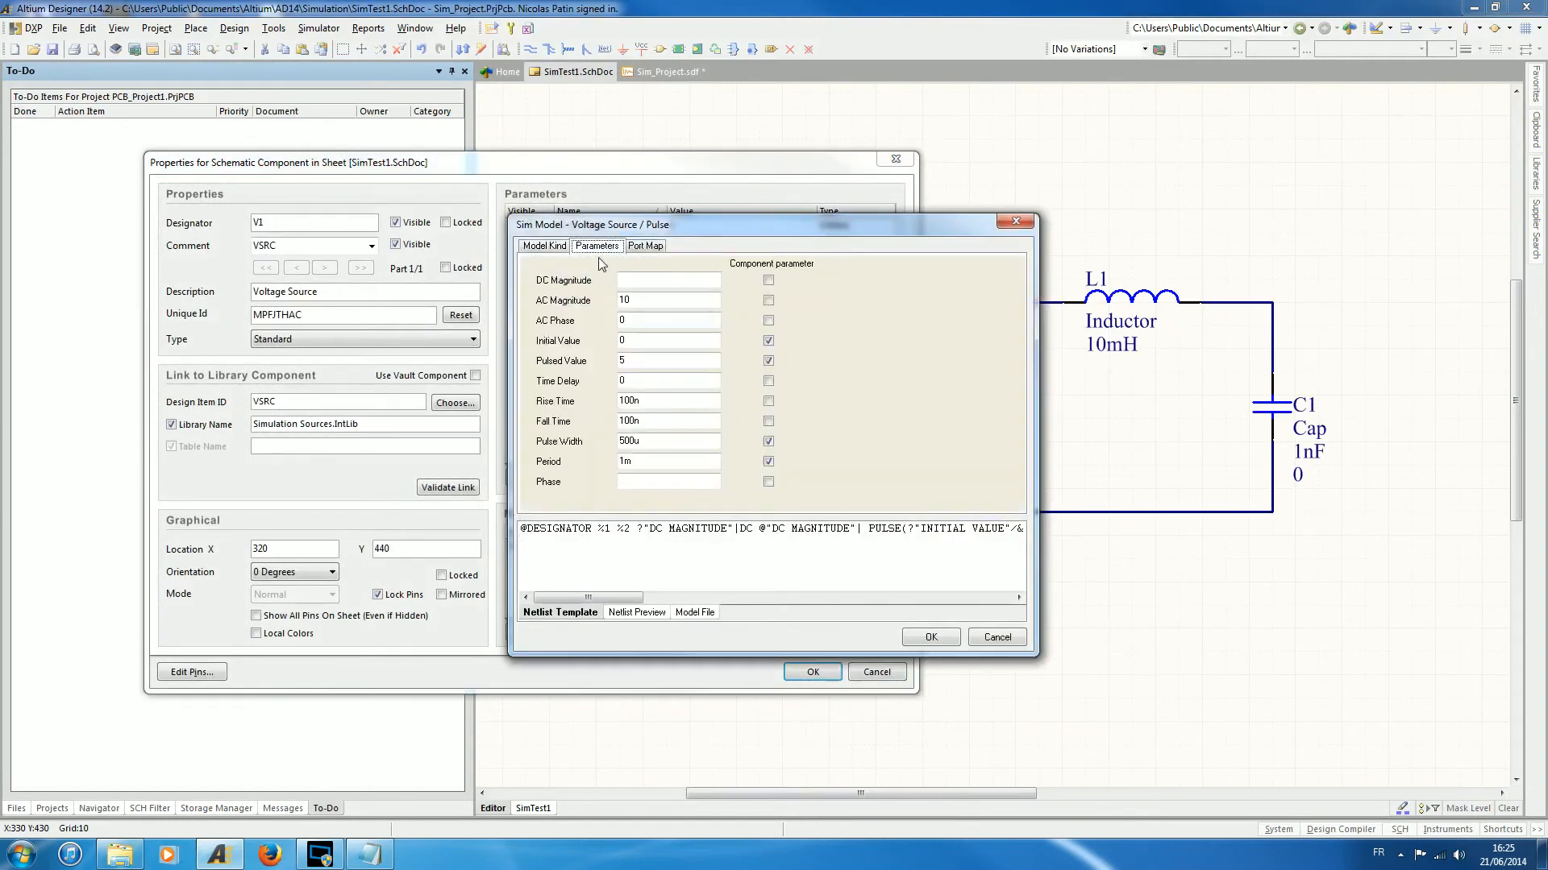
click(617, 325)
double_click(621, 321)
text(90)
click(932, 638)
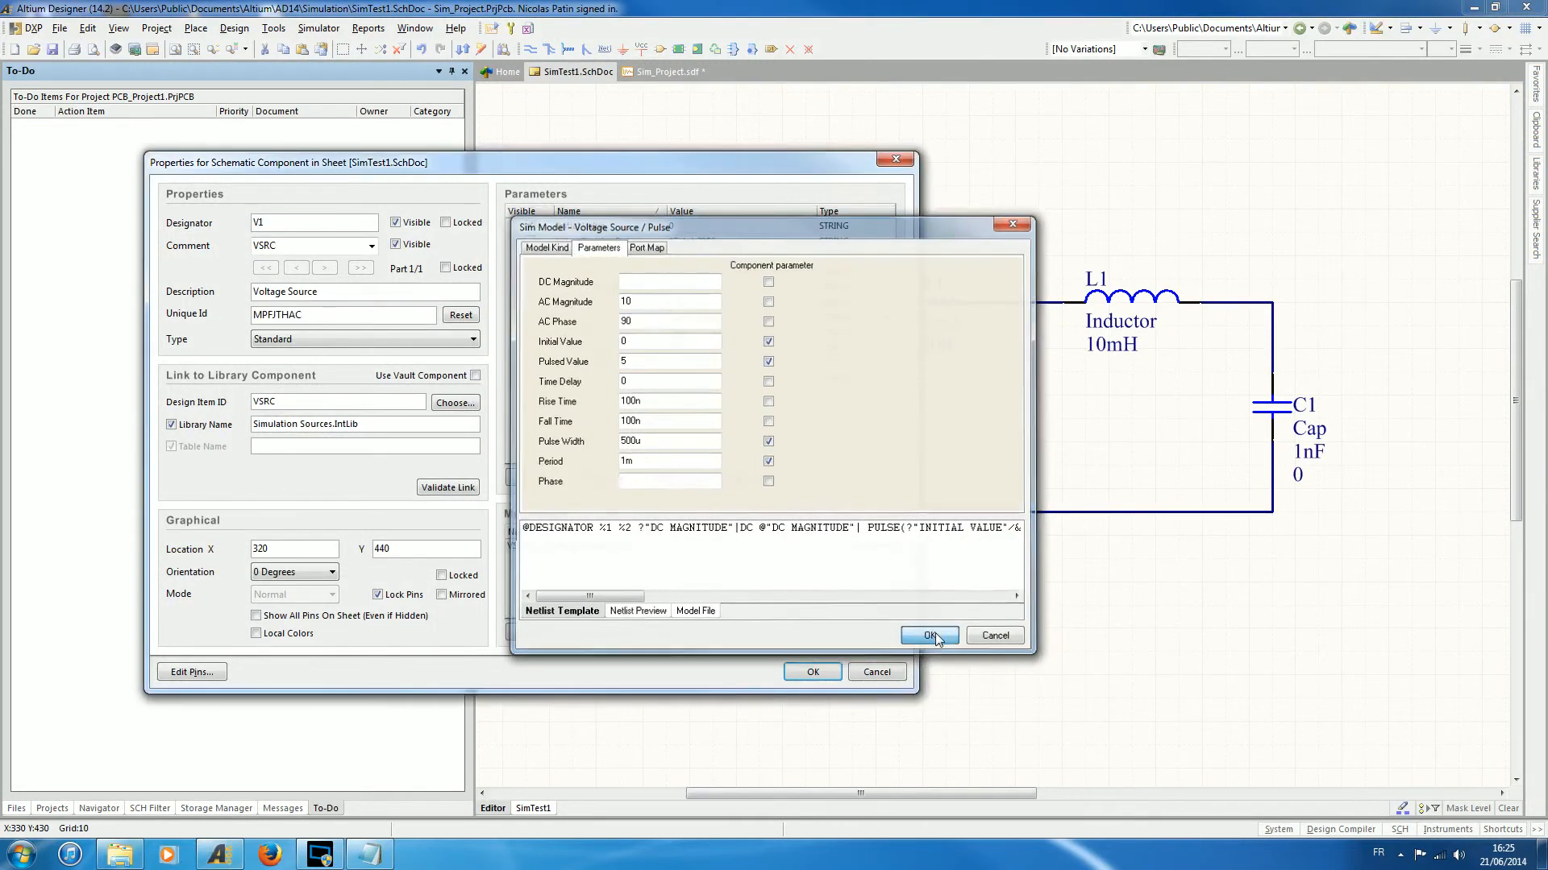
click(812, 671)
key(ctrl+s)
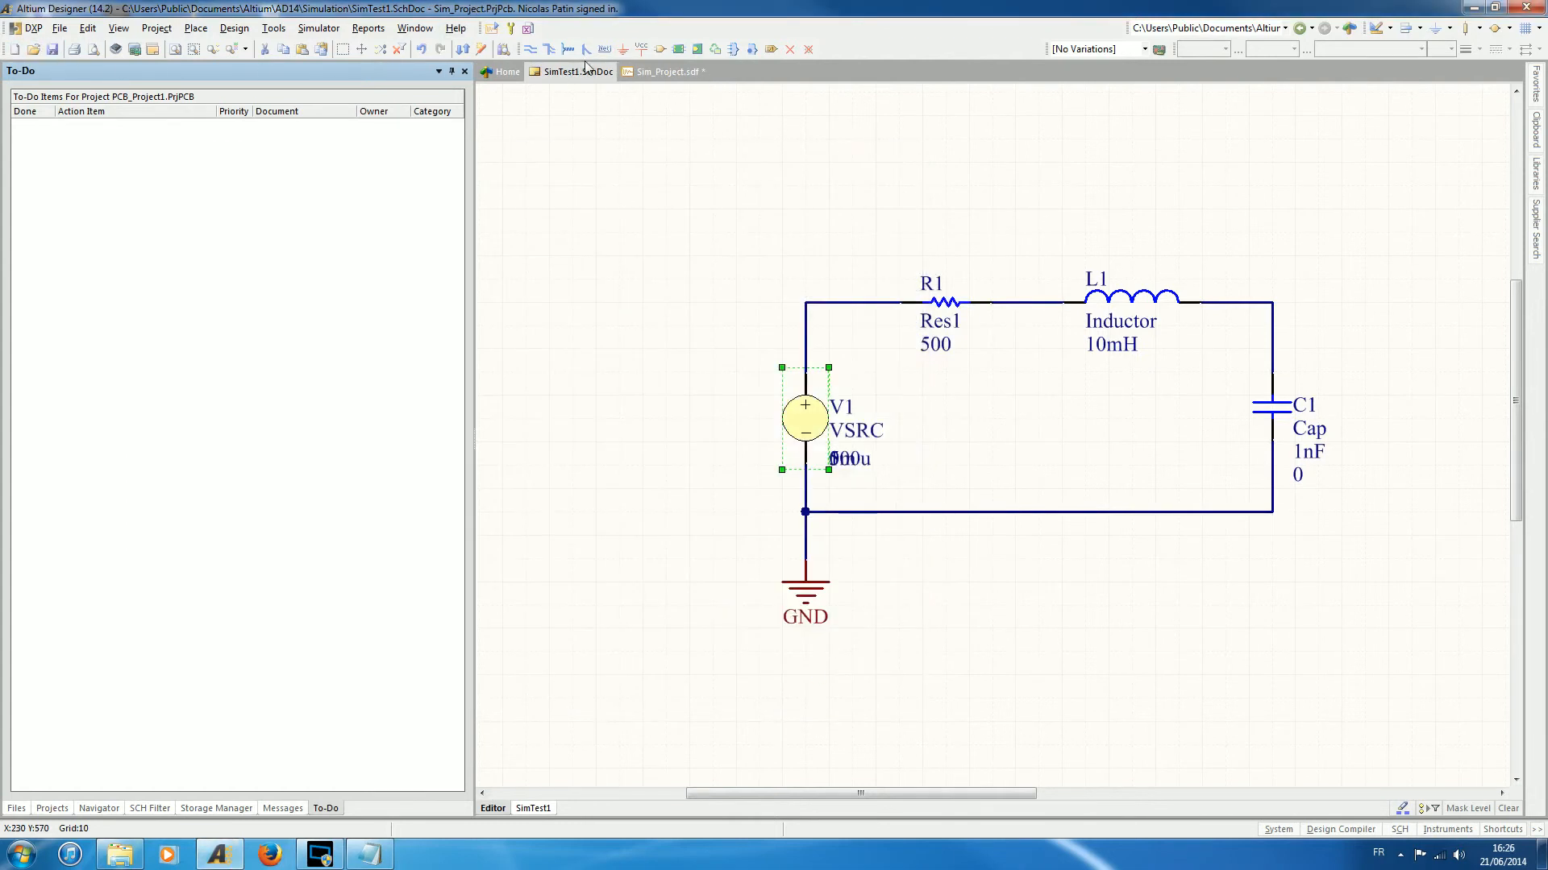
- Rerun the mixed-signal simulation with the new AC phase and display the AC analysis plots
click(494, 30)
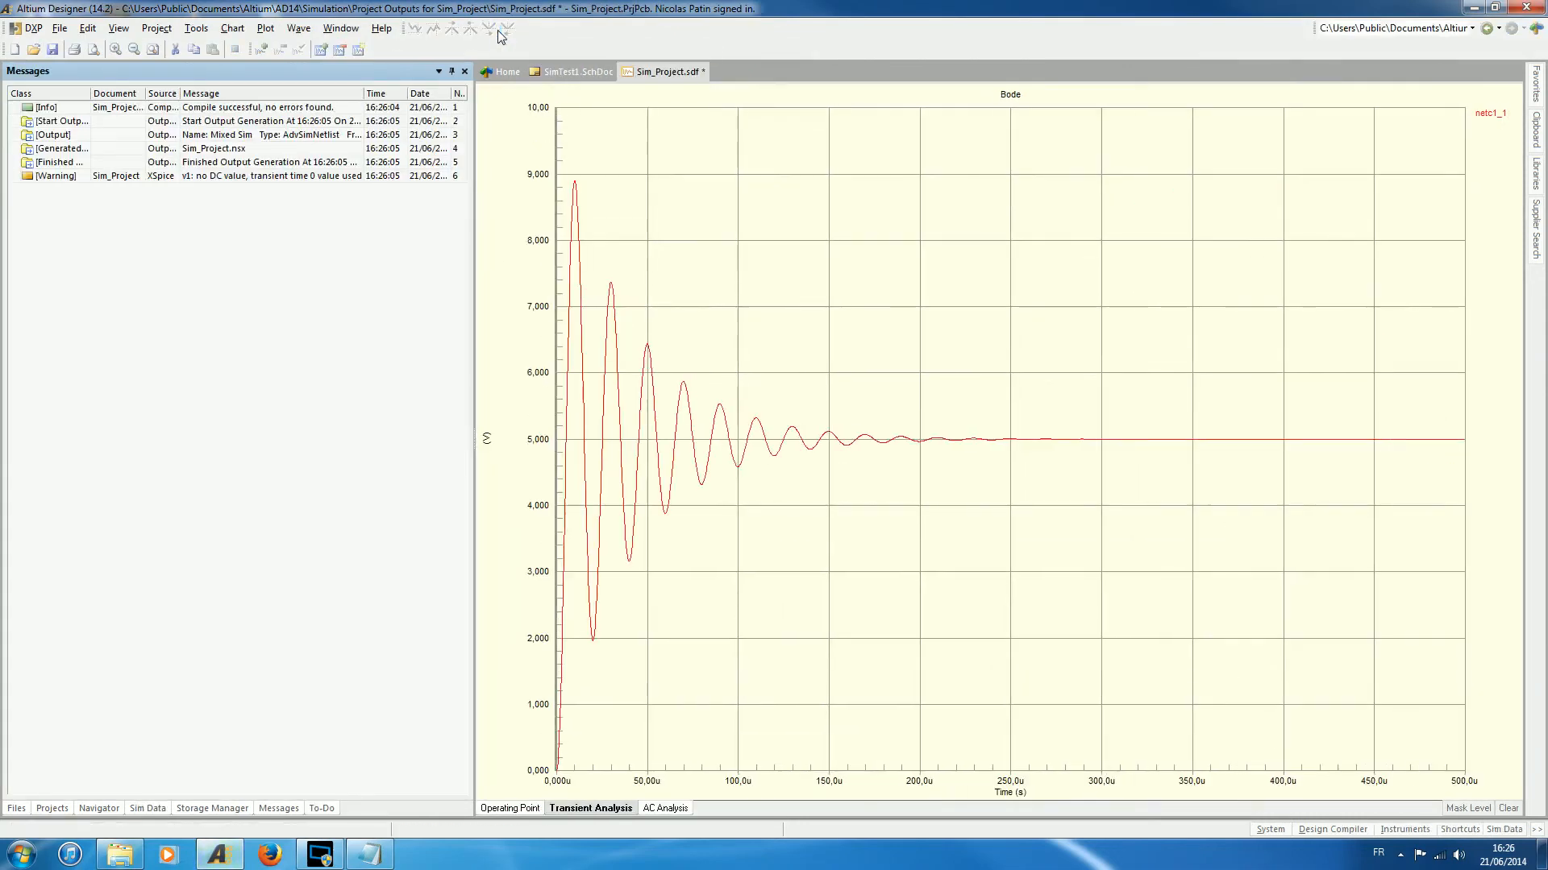
click(666, 808)
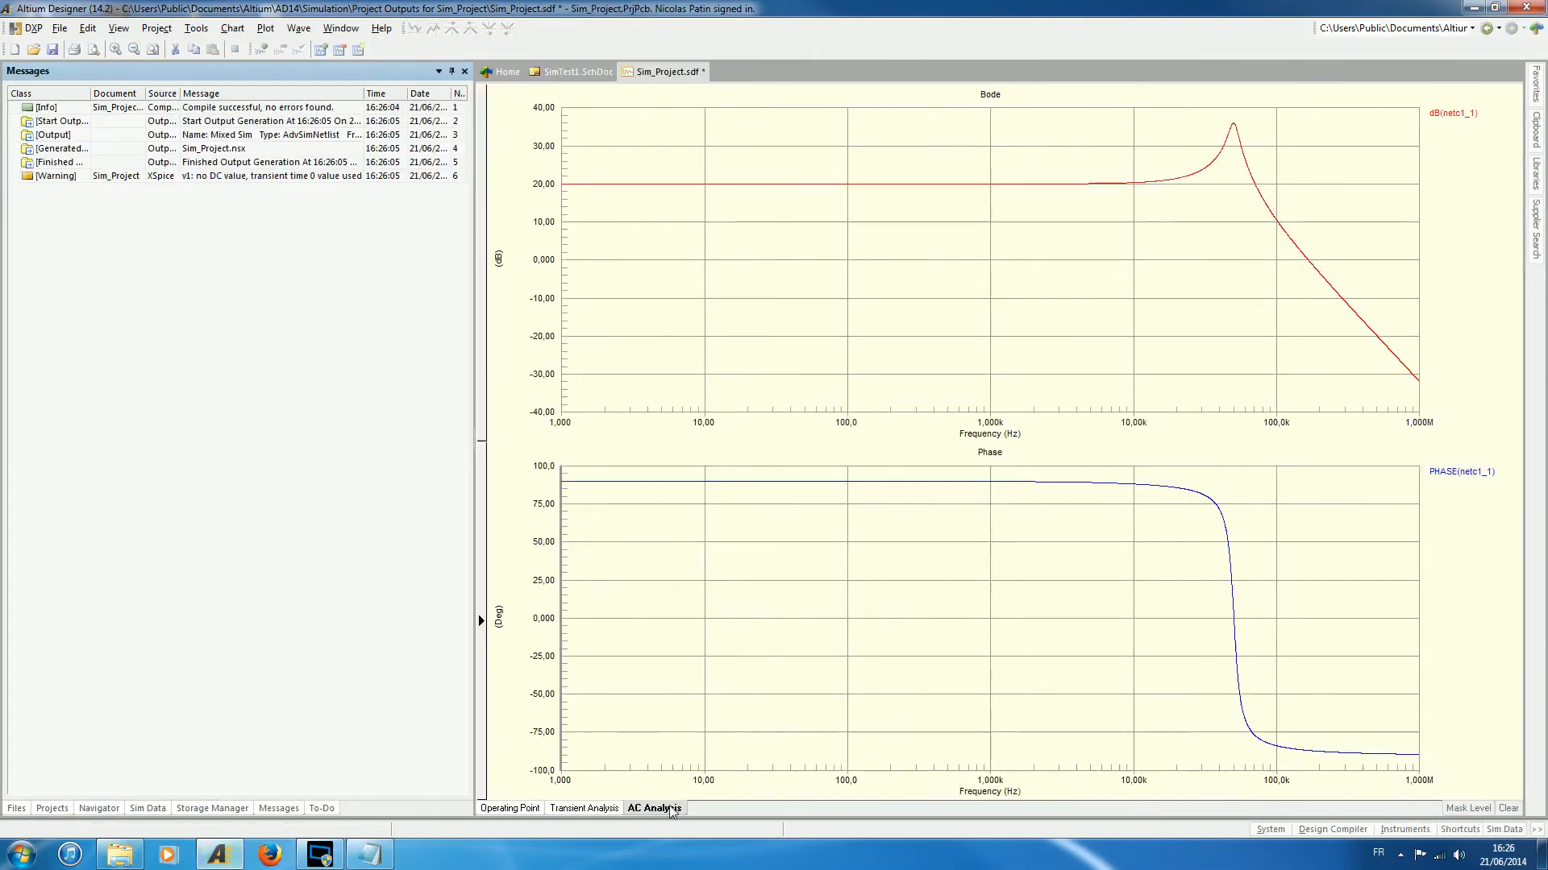